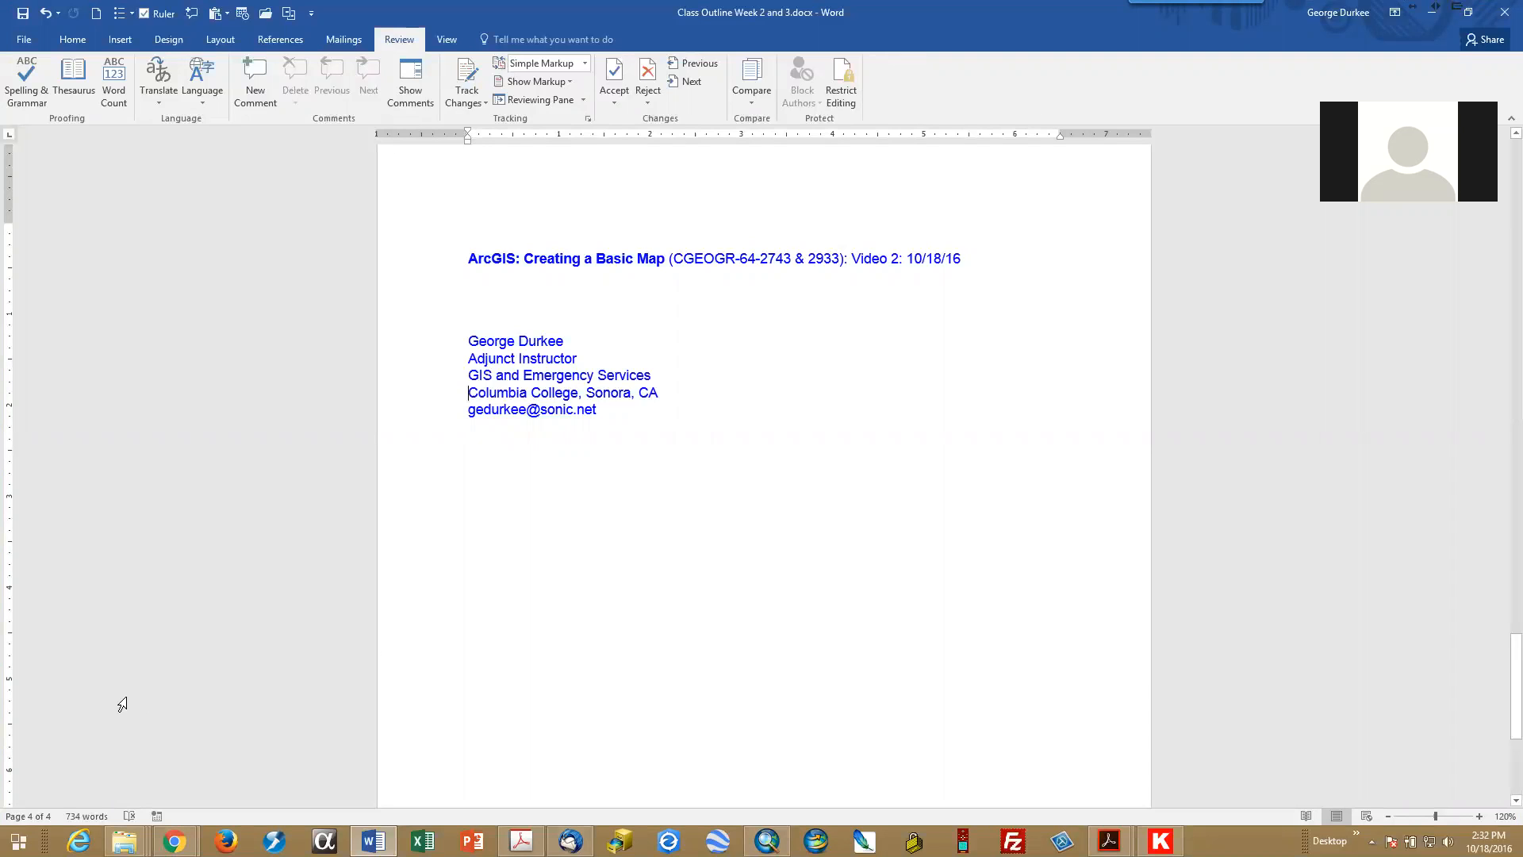
# Step: Switch to the File Explorer window showing the Quick Launched Event folder and open the OS (C:) drive under This PC
pyautogui.moveTo(124, 841)
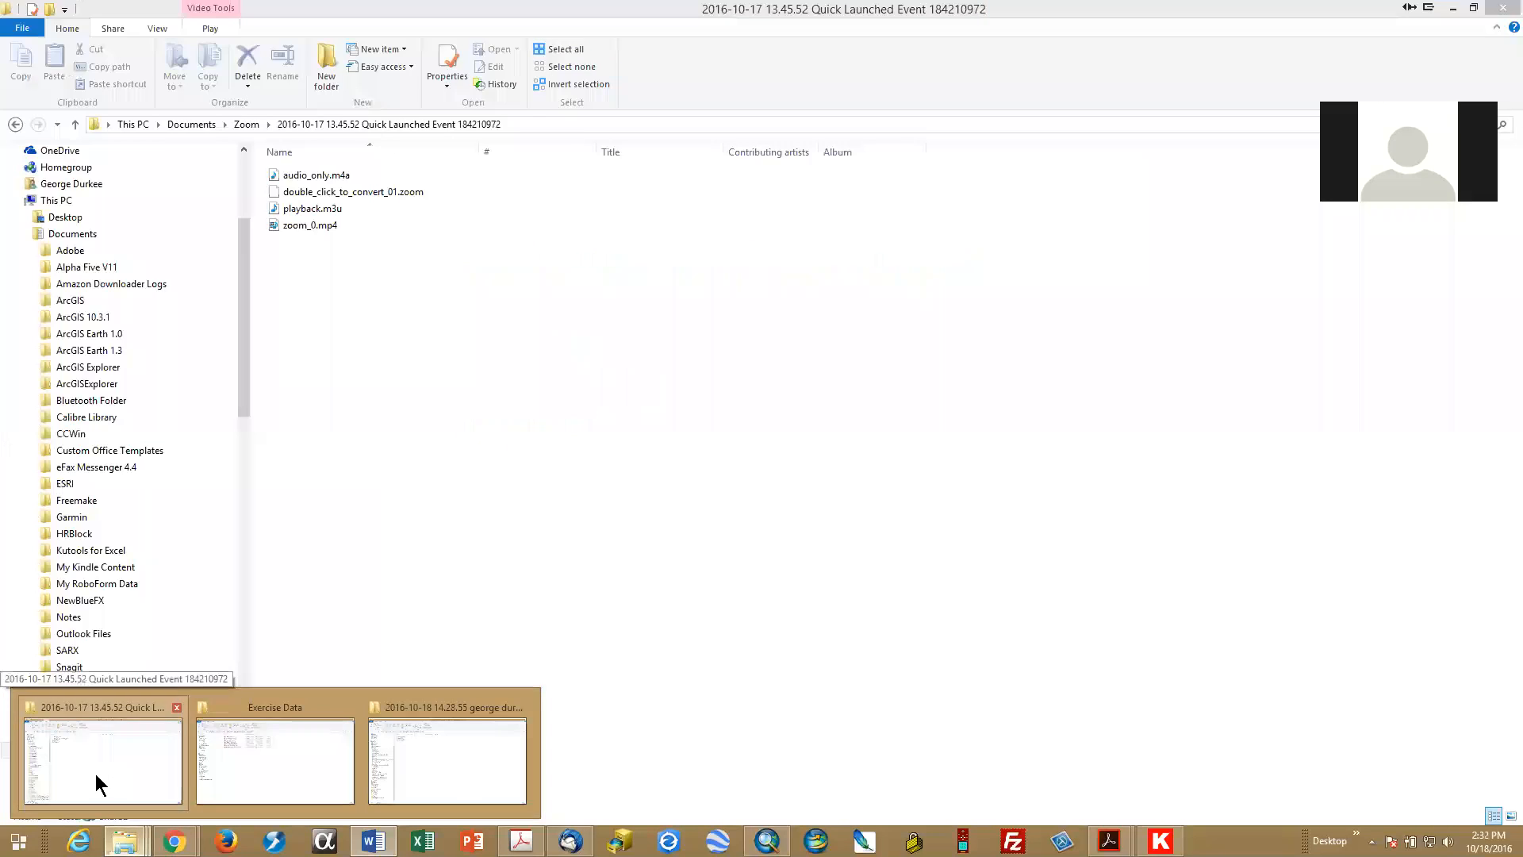
pyautogui.click(95, 774)
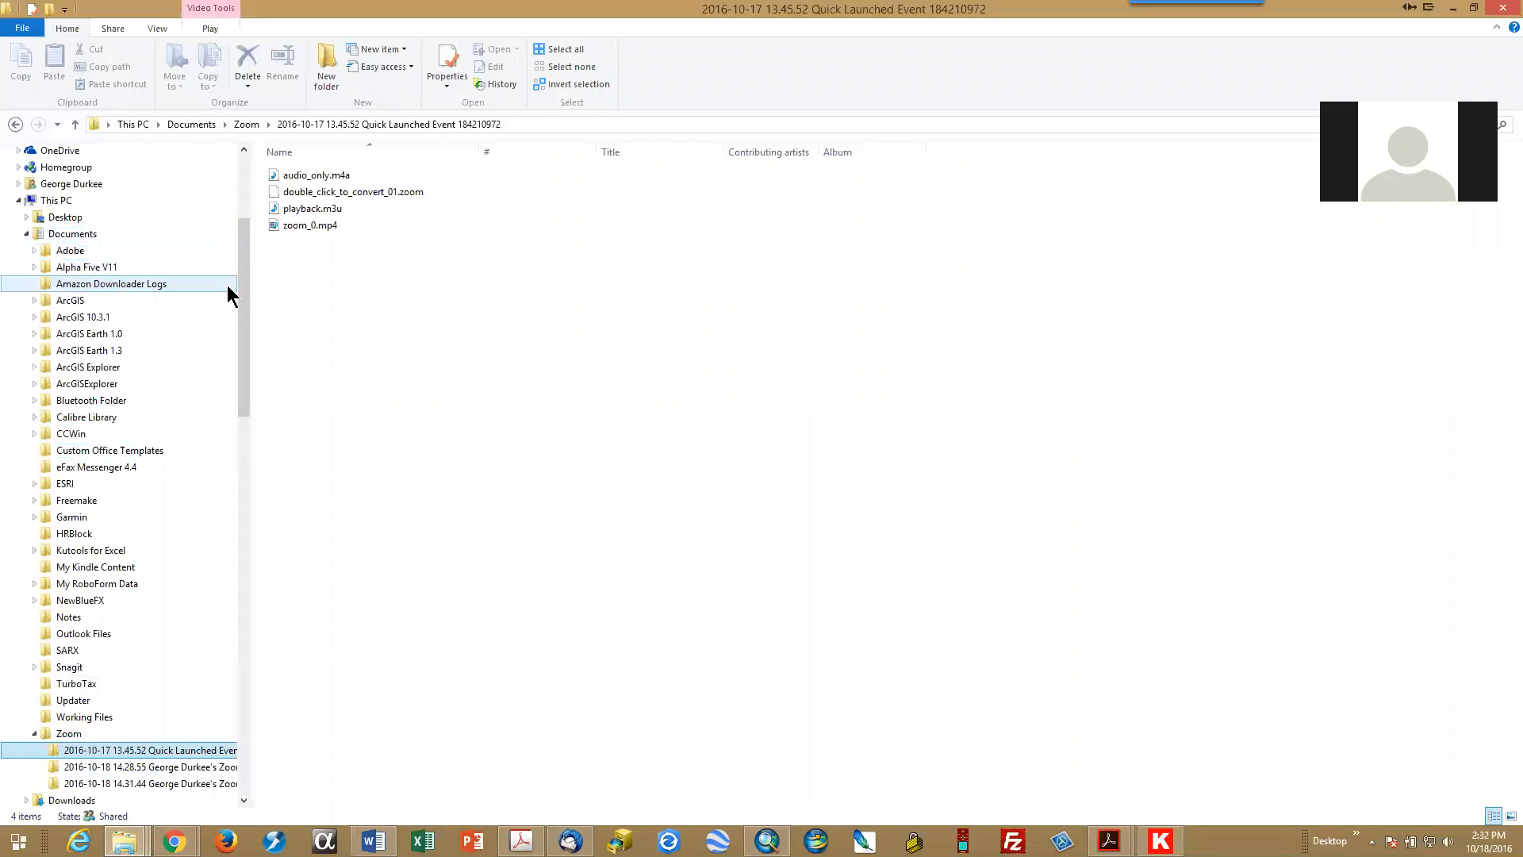
pyautogui.click(18, 201)
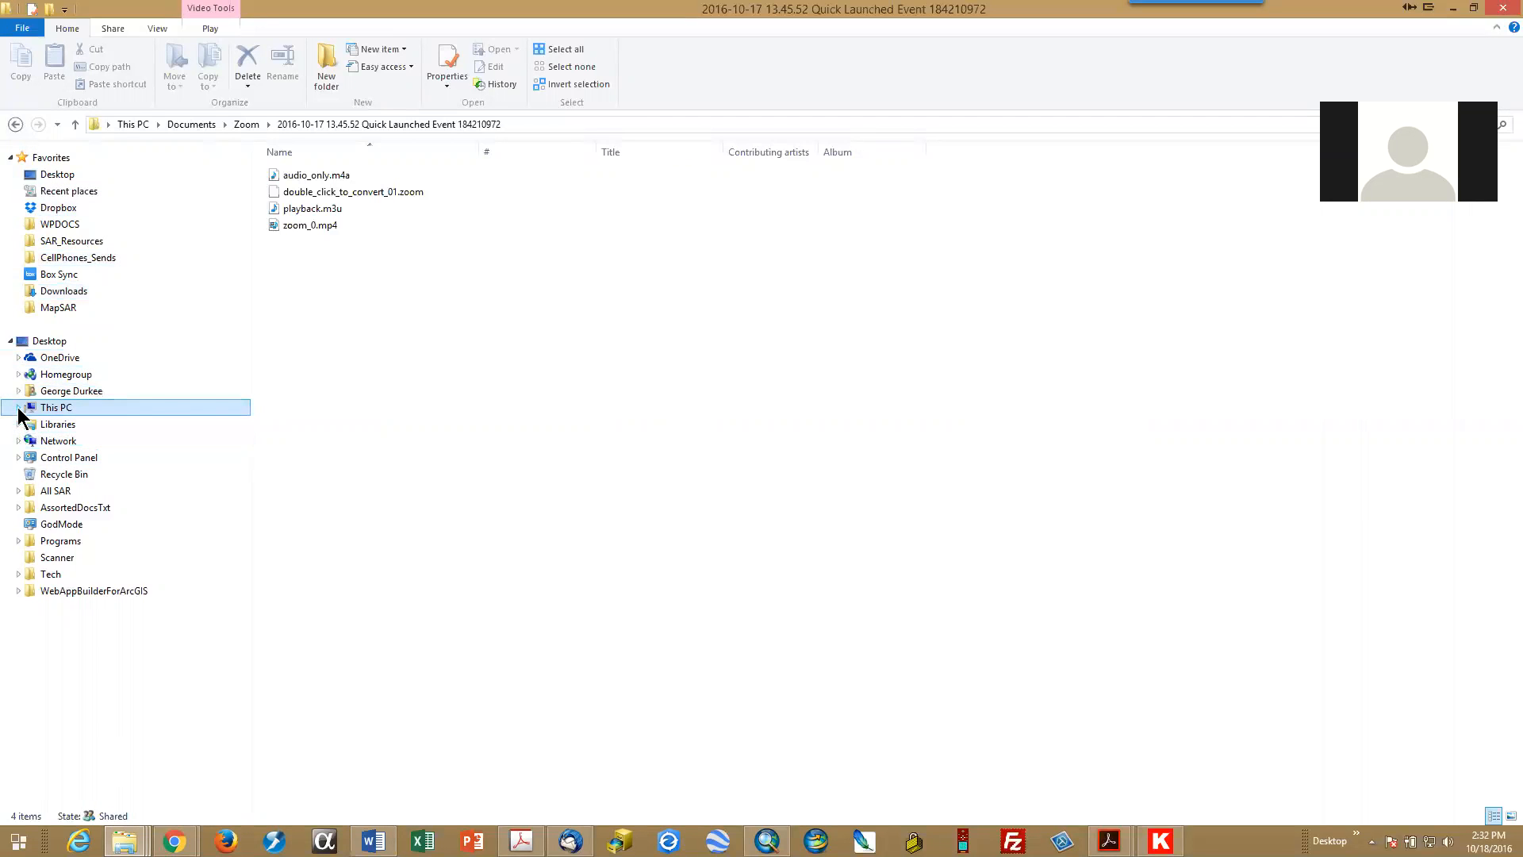
pyautogui.click(18, 408)
pyautogui.click(26, 184)
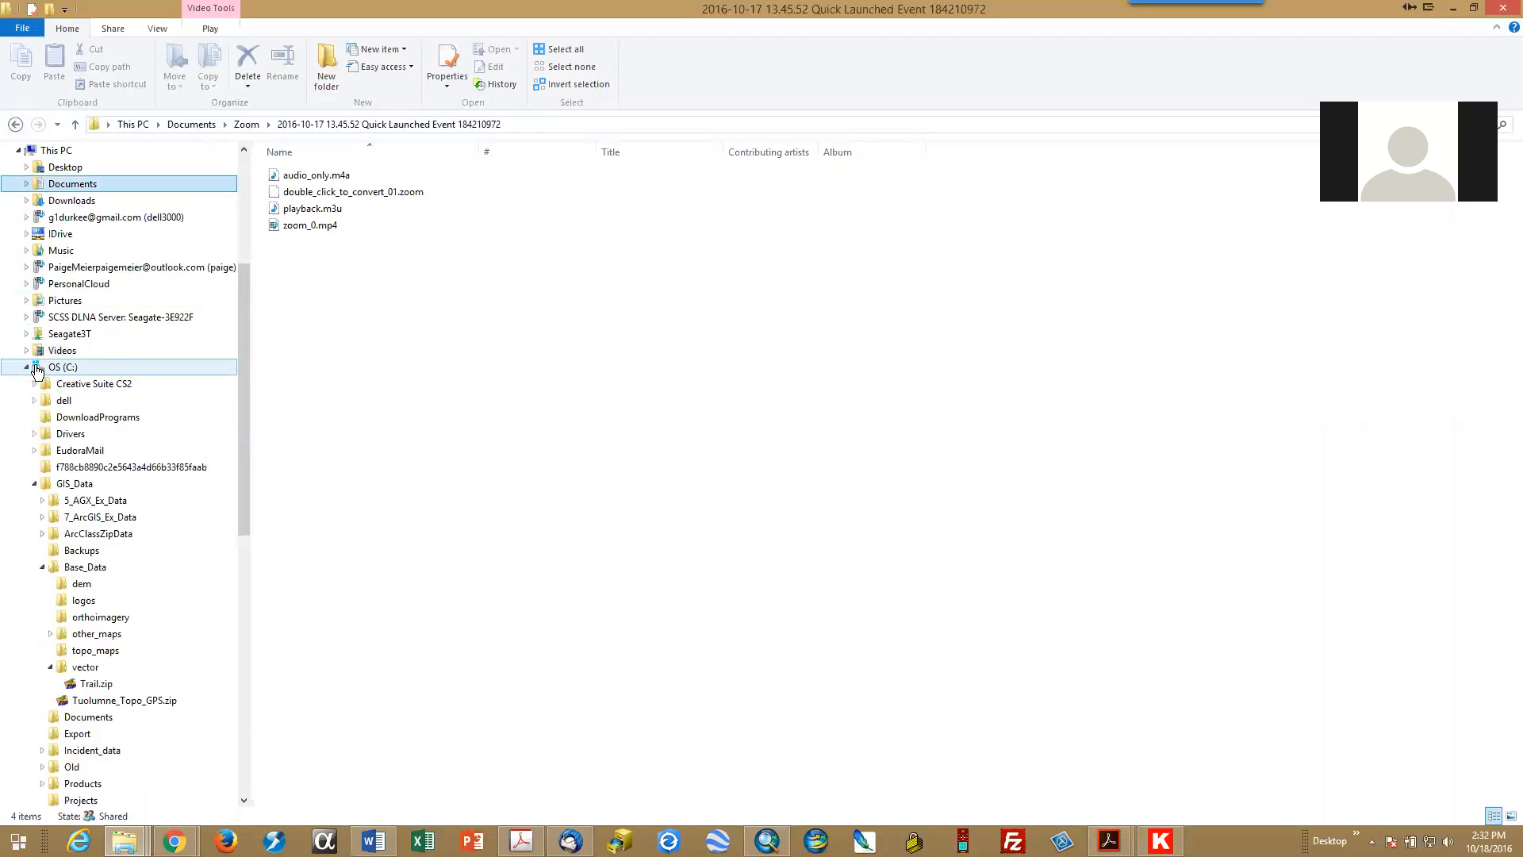
pyautogui.click(37, 367)
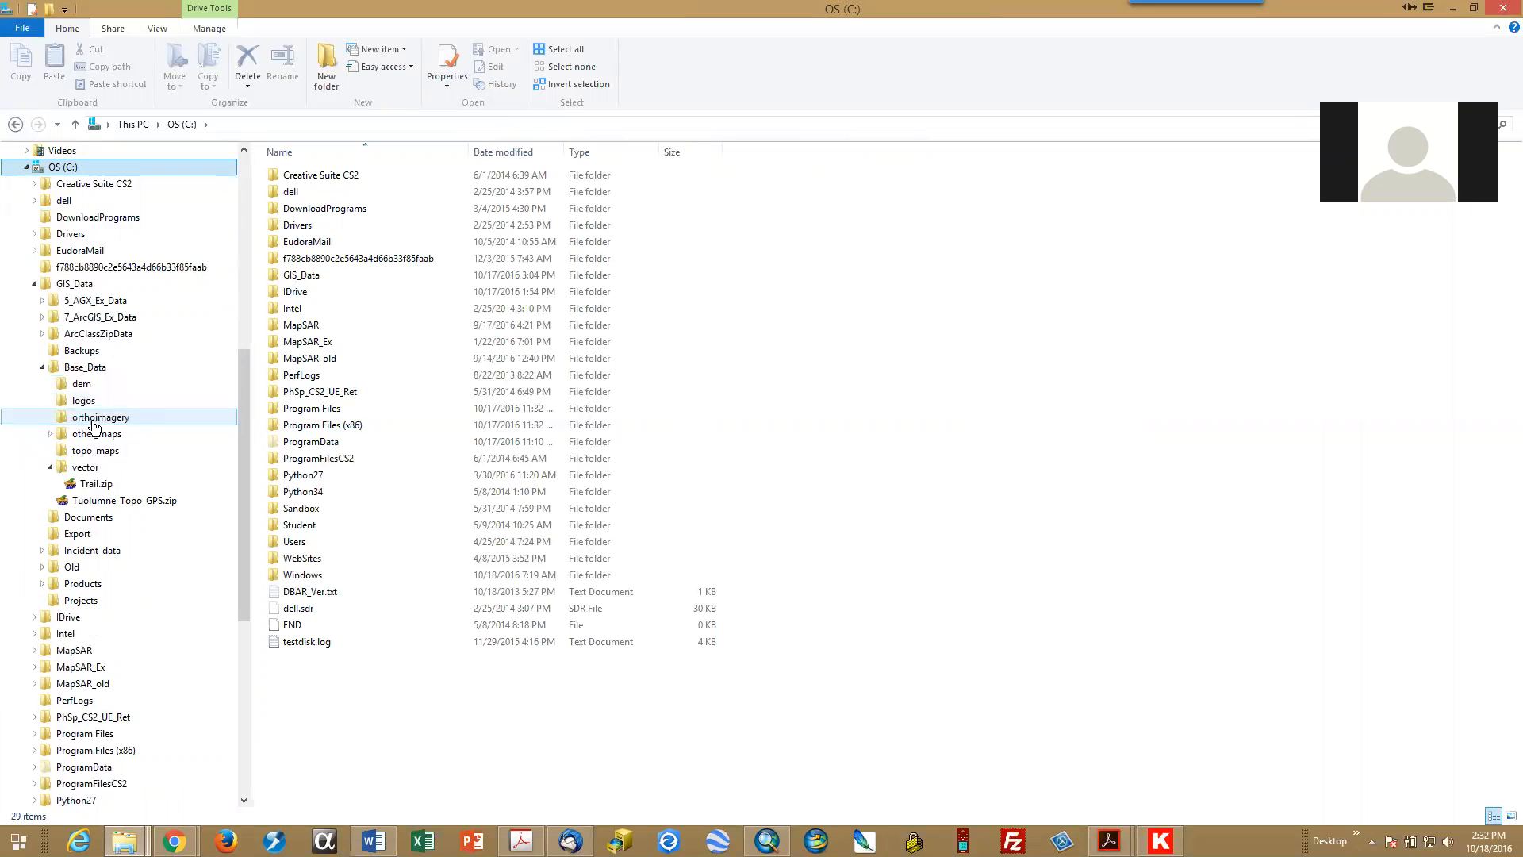
# Step: Examine the Base_Data folder structure inside GIS_Data, expanding the other_maps folder and its BaseMap subfolder
pyautogui.click(51, 436)
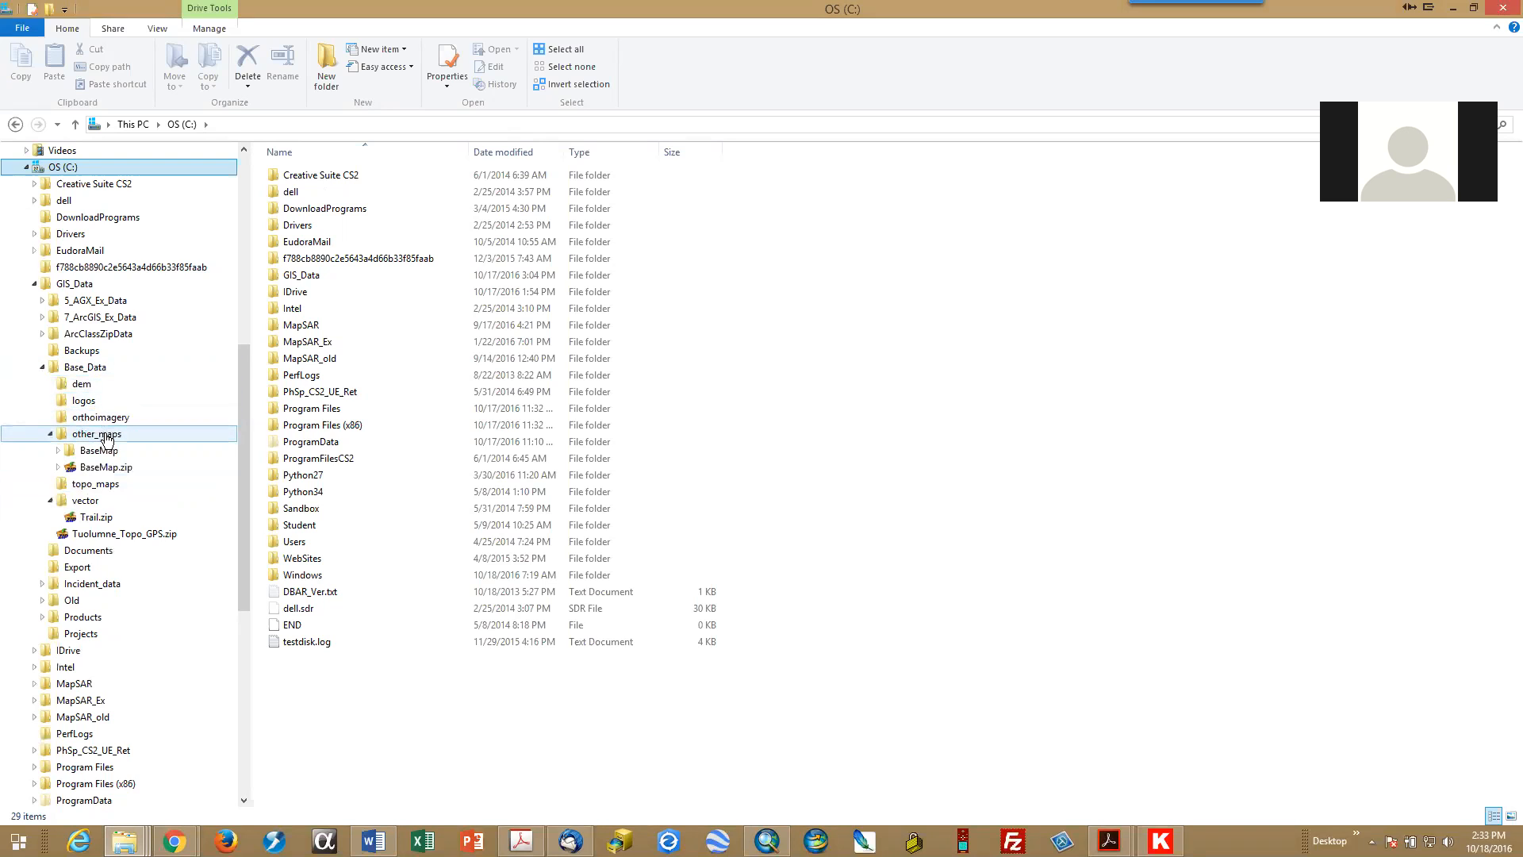
pyautogui.scroll(-1, 97, 417)
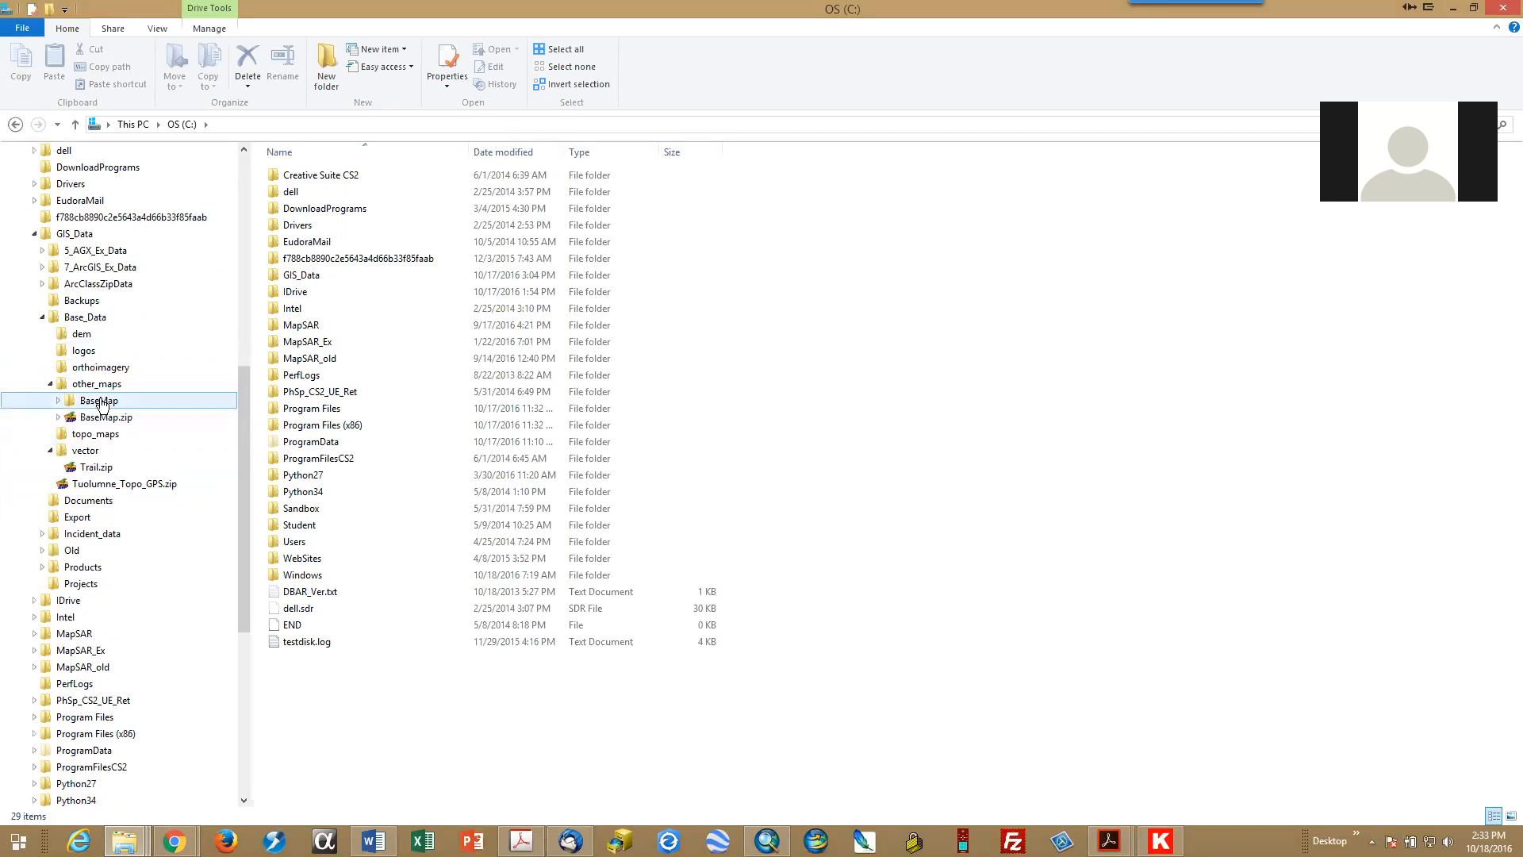
pyautogui.click(56, 401)
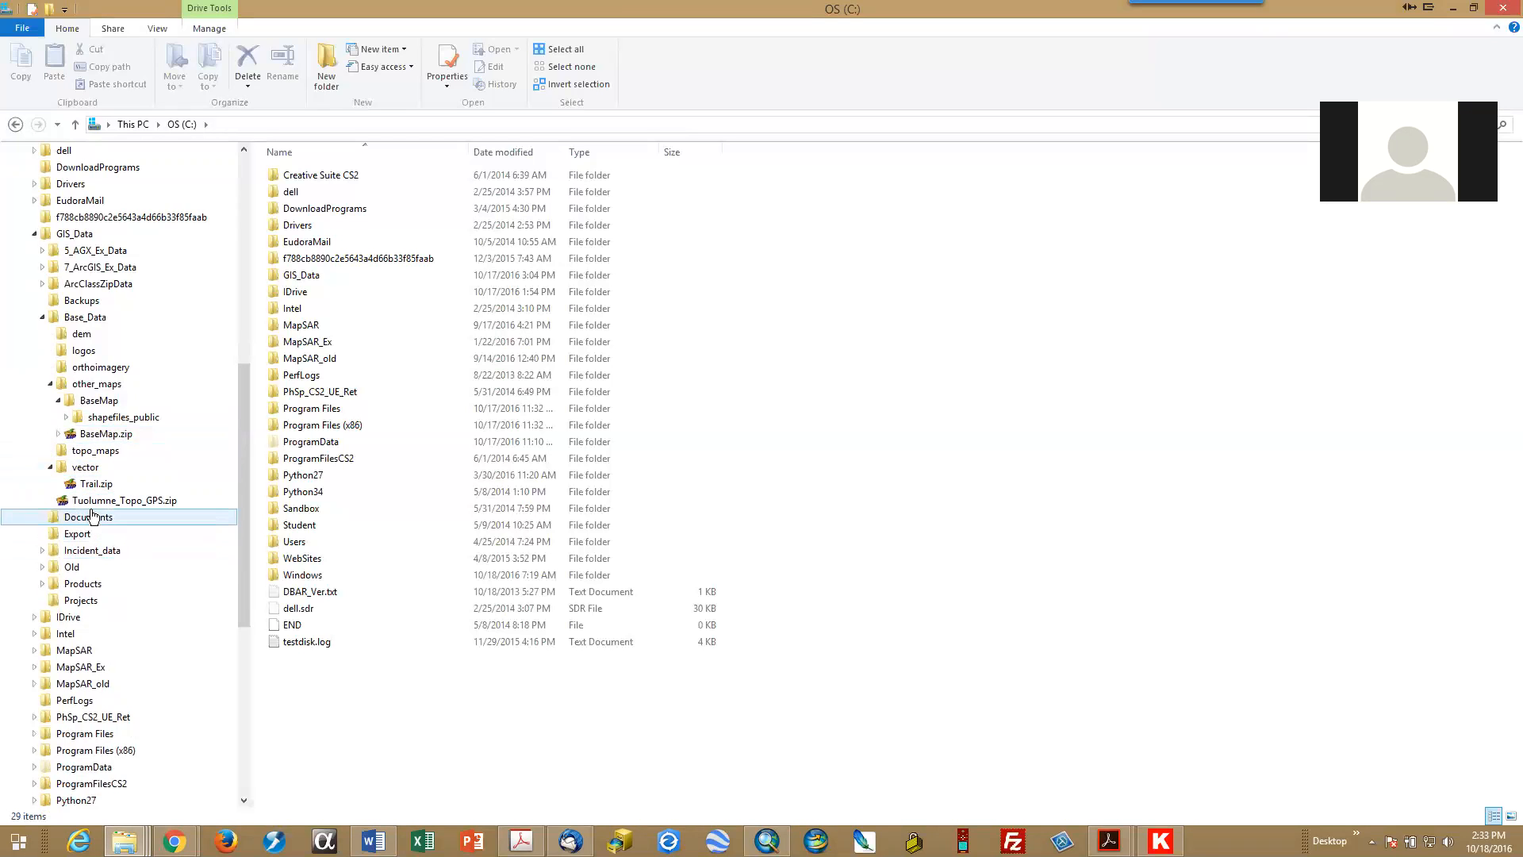
pyautogui.scroll(4, 93, 516)
pyautogui.scroll(-3, 93, 517)
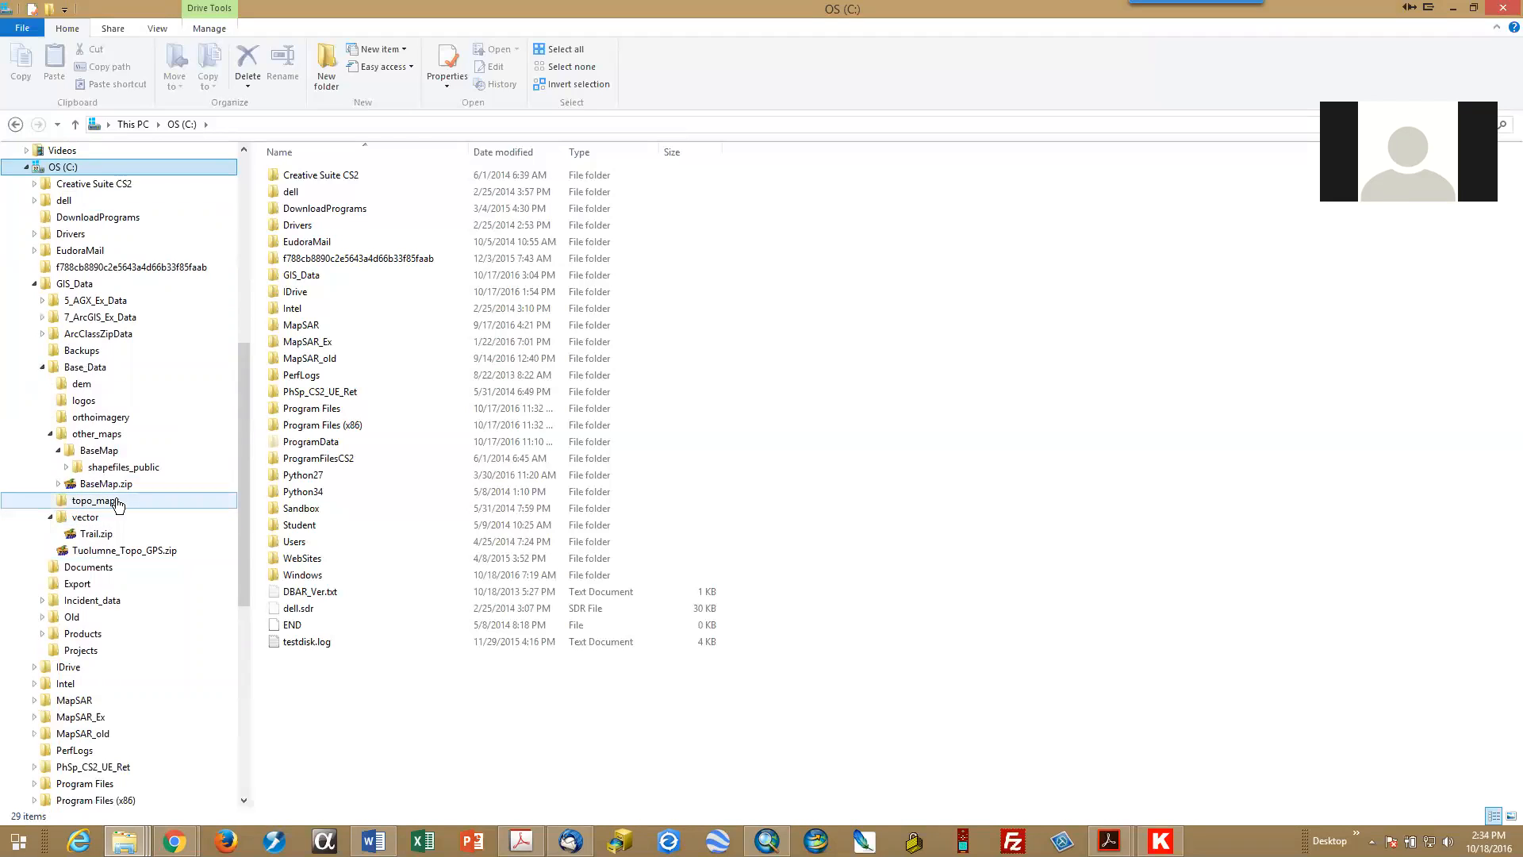
pyautogui.scroll(-1, 117, 503)
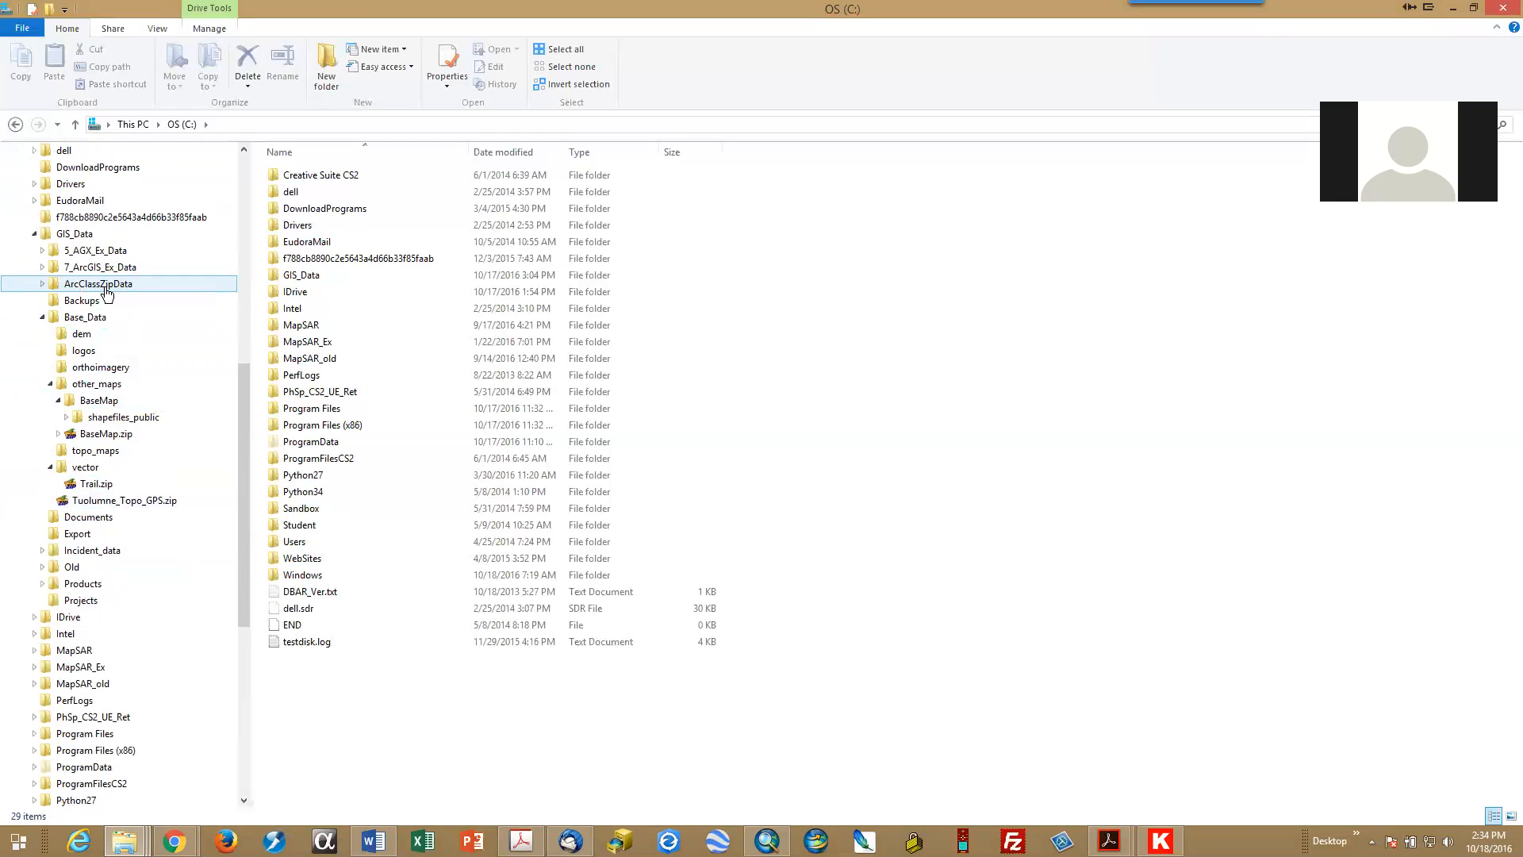
# Step: Open the ArcClassZipData folder and extract TuolCalvNE_Topo_24K_Mosaics.zip in place with IZArc
pyautogui.click(57, 287)
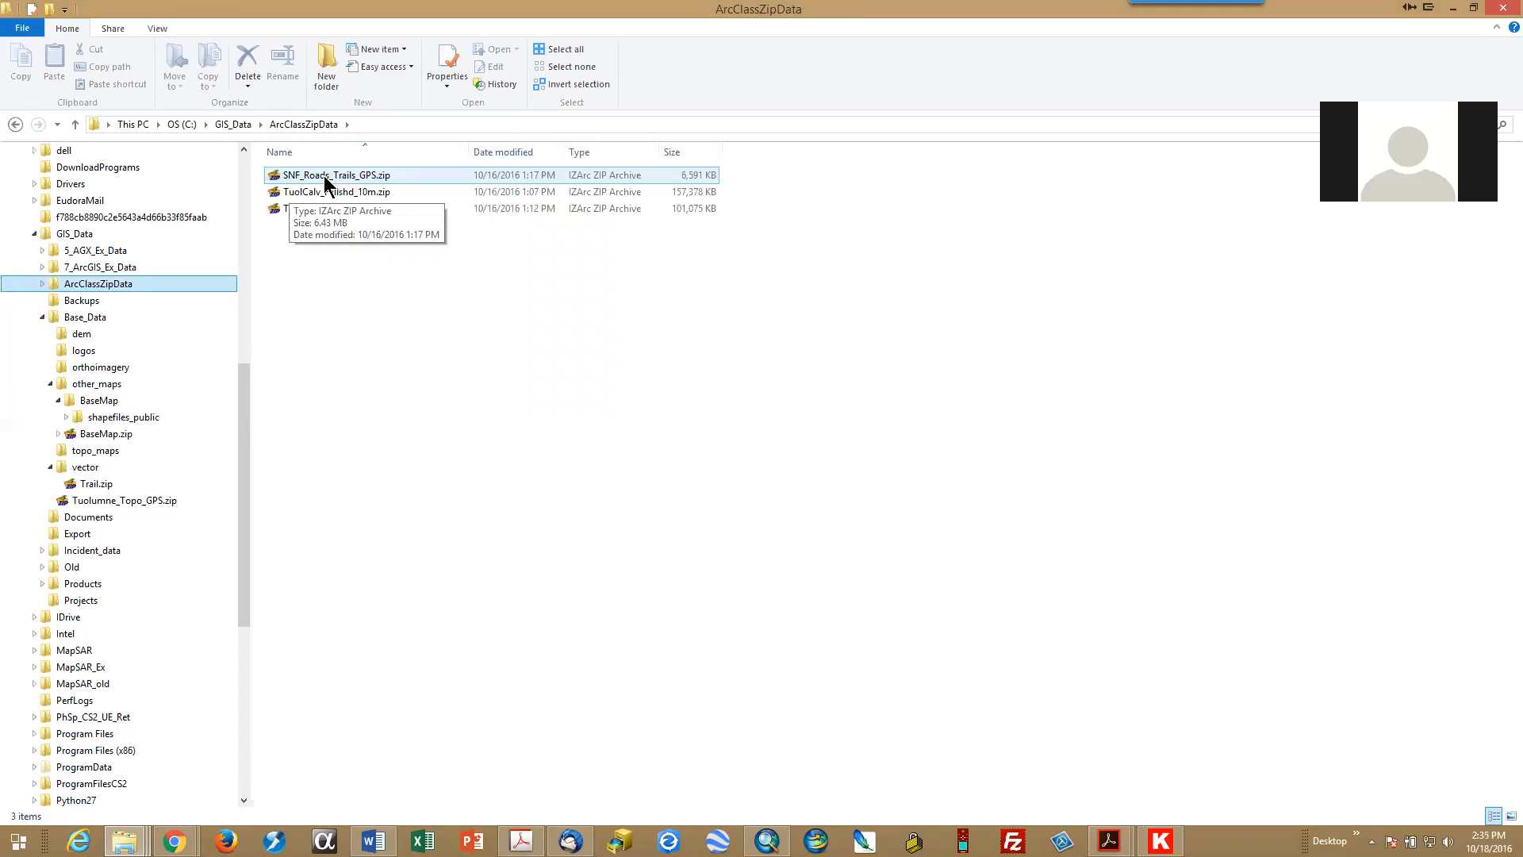
pyautogui.click(324, 193)
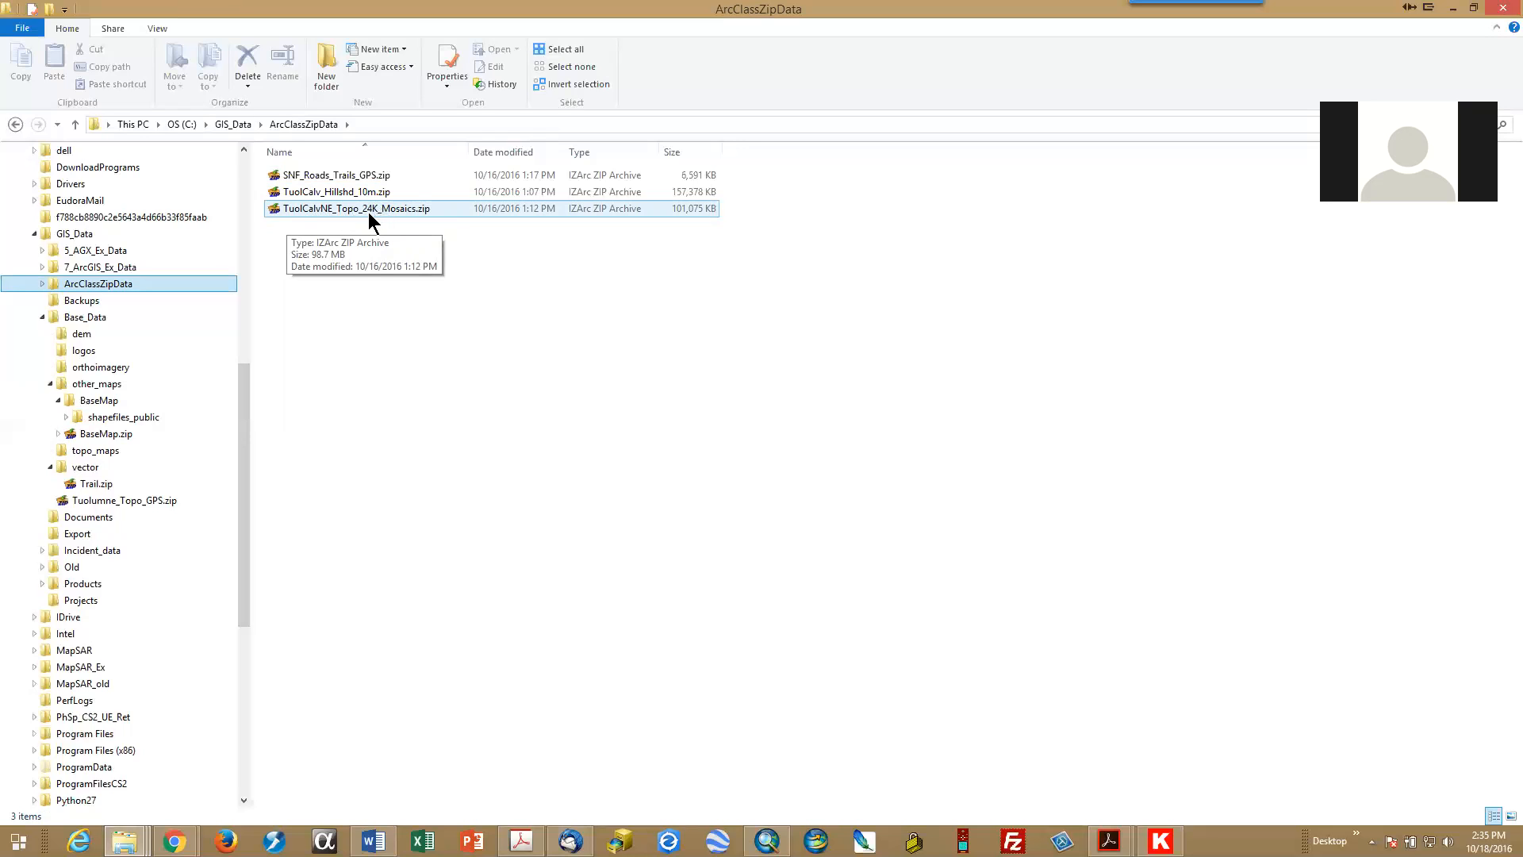
pyautogui.click(276, 208)
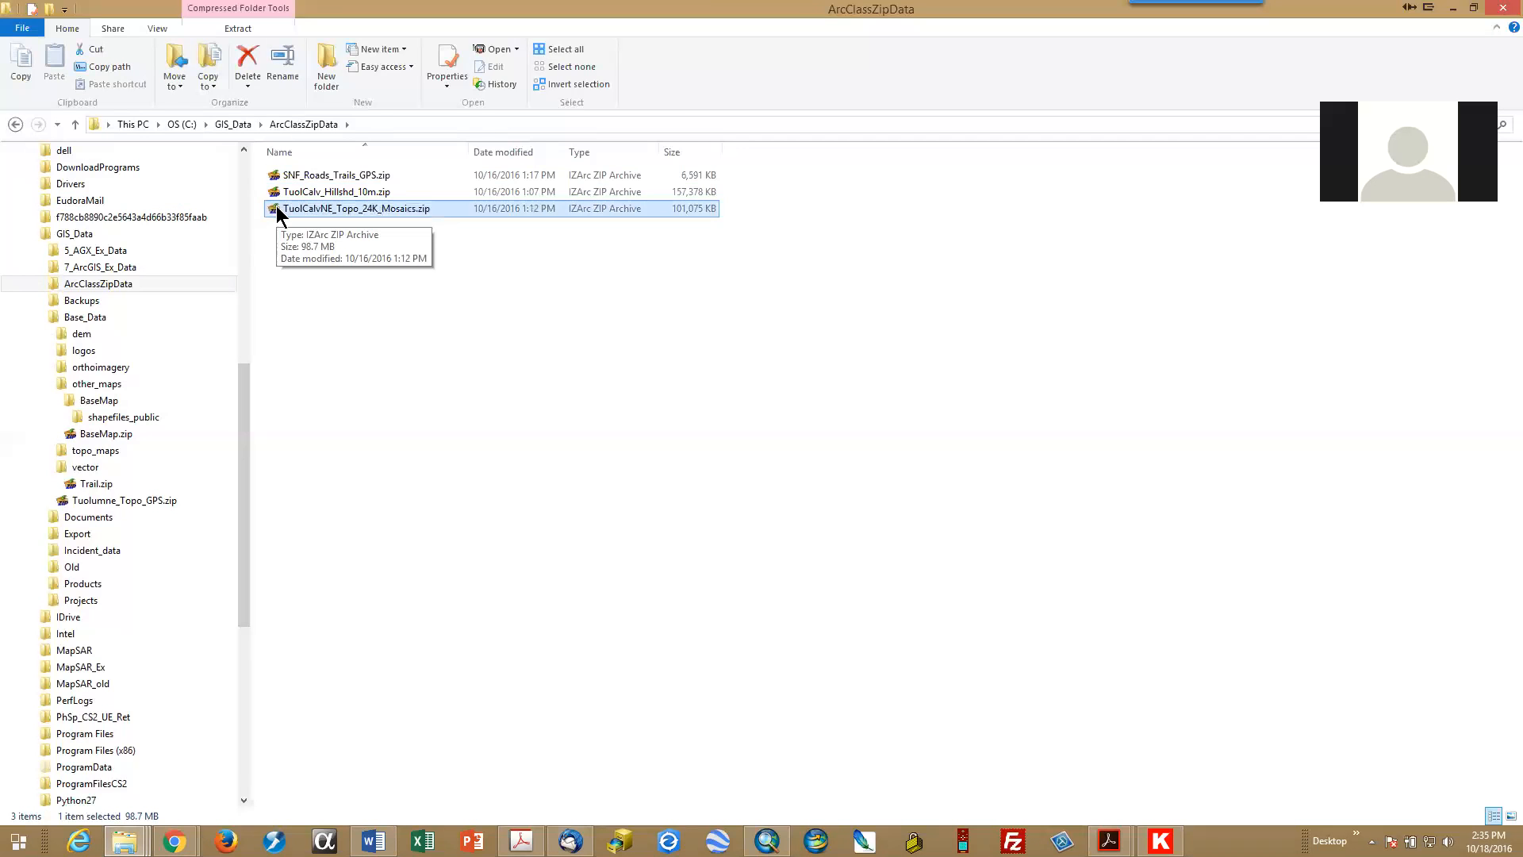
pyautogui.rightClick(276, 208)
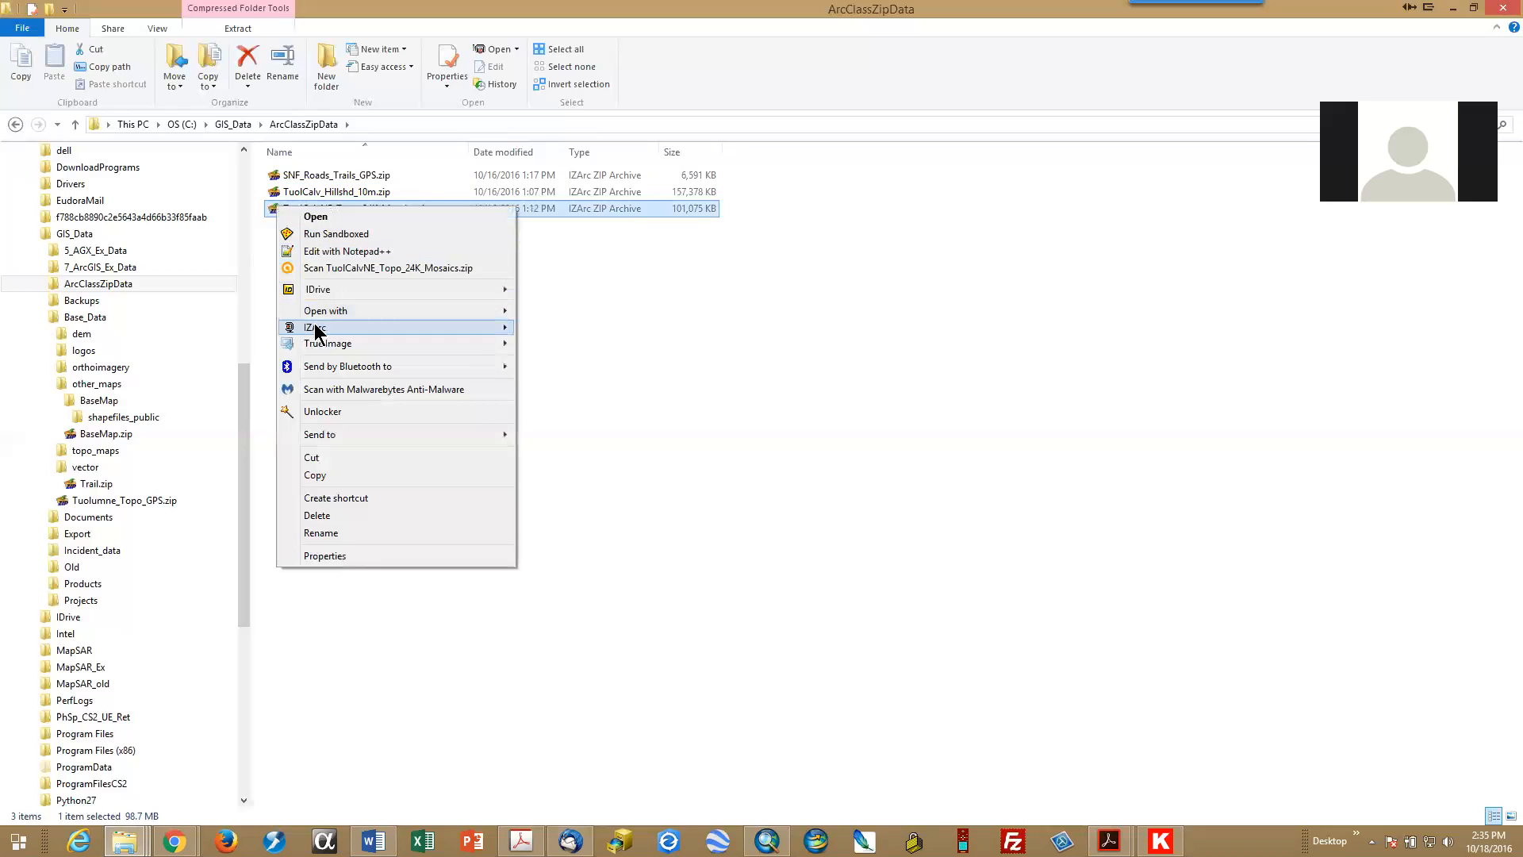
pyautogui.moveTo(315, 330)
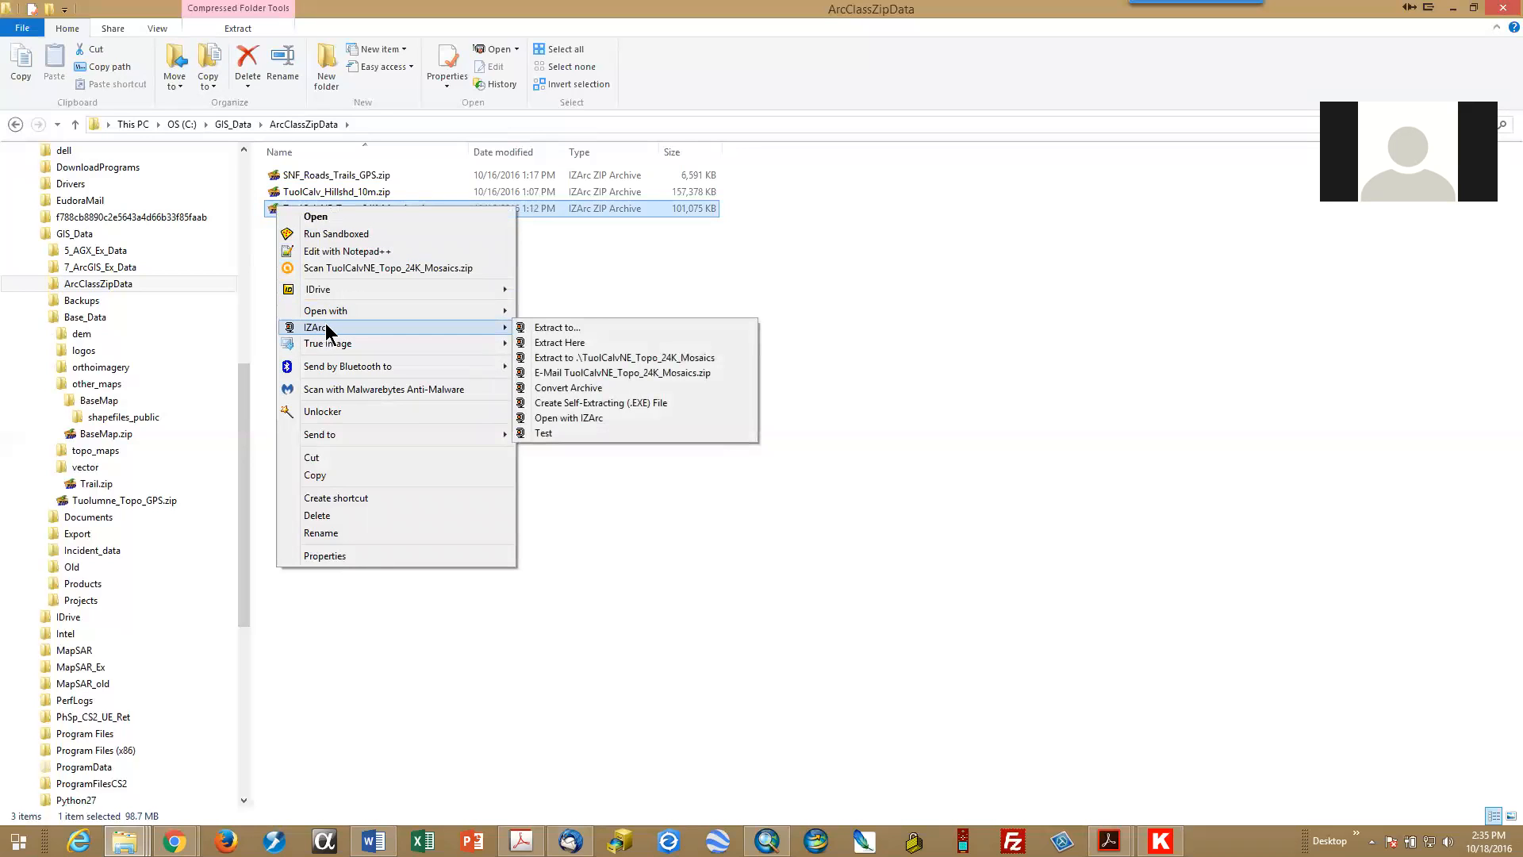
pyautogui.click(562, 342)
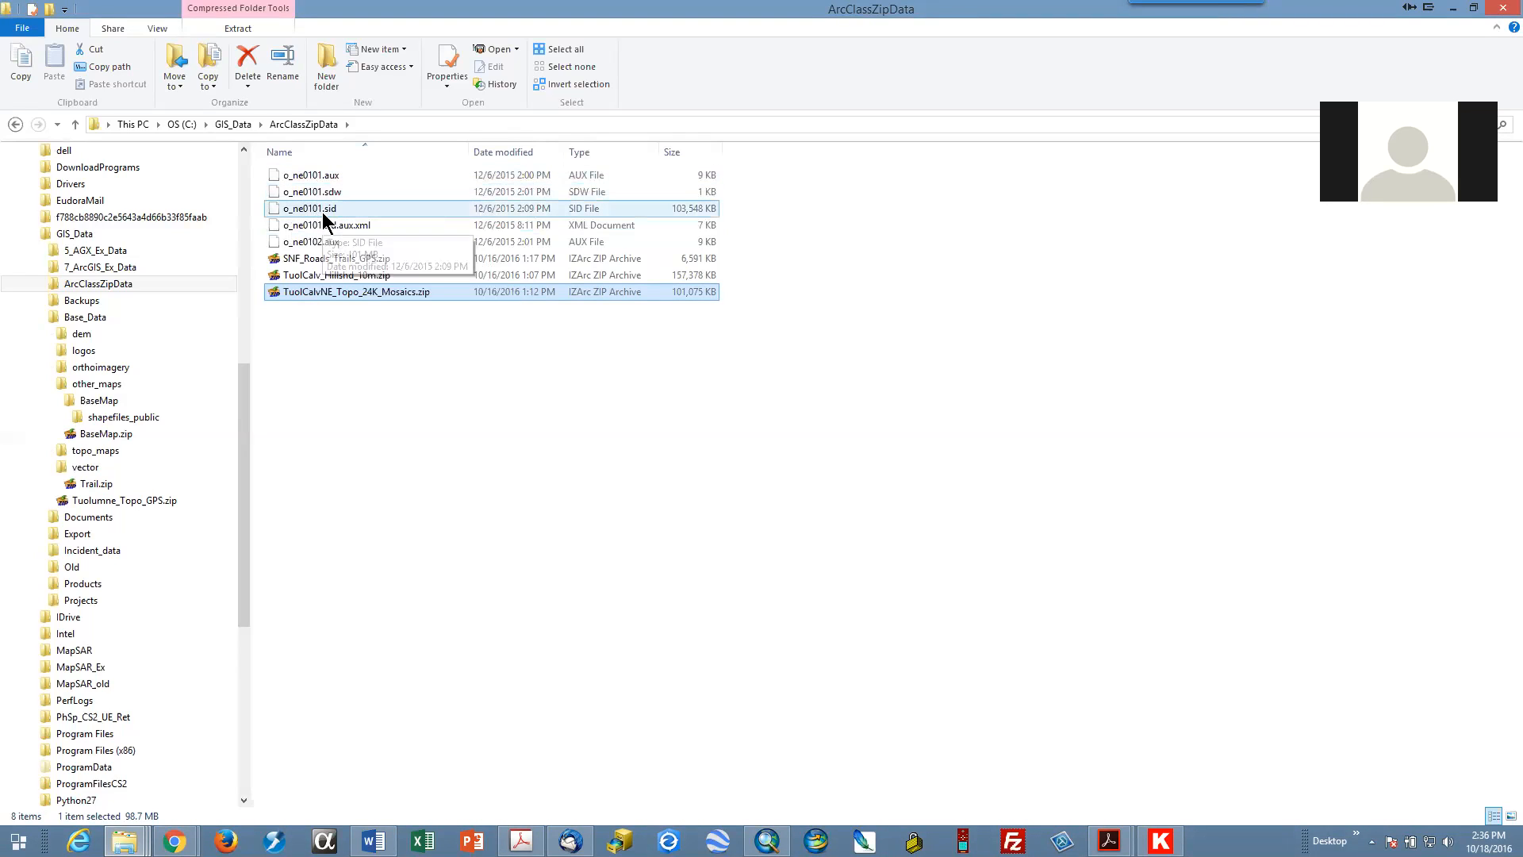
# Step: Move the five extracted topo mosaic files, o_ne0101.aux through o_ne0102.aux, into the topo_maps folder of Base_Data
pyautogui.click(284, 174)
pyautogui.keyDown('shift'); pyautogui.click(292, 243); pyautogui.keyUp('shift')
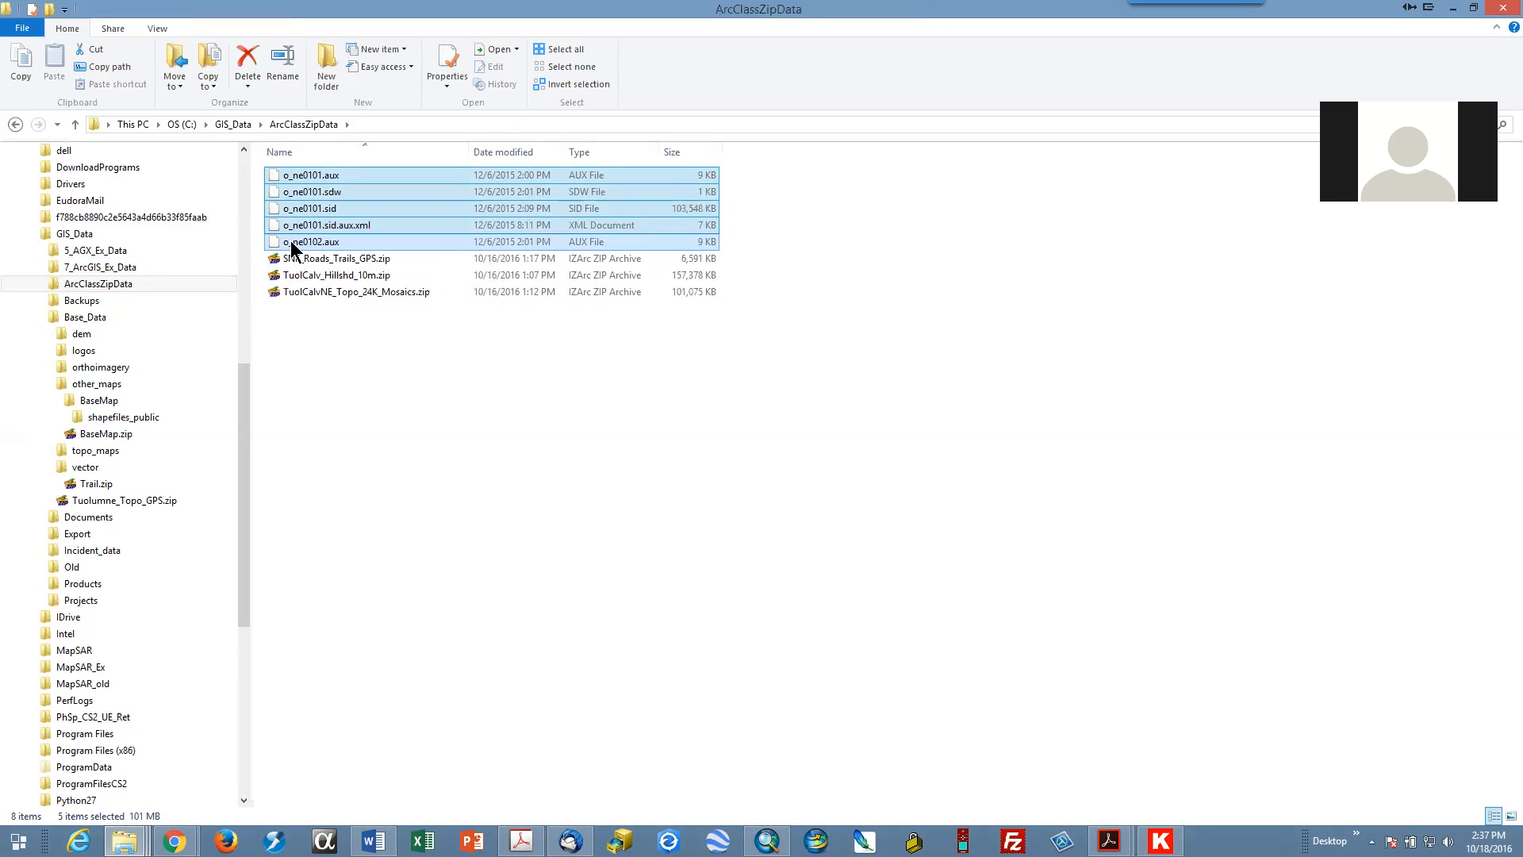
pyautogui.moveTo(292, 243); pyautogui.dragTo(154, 450)
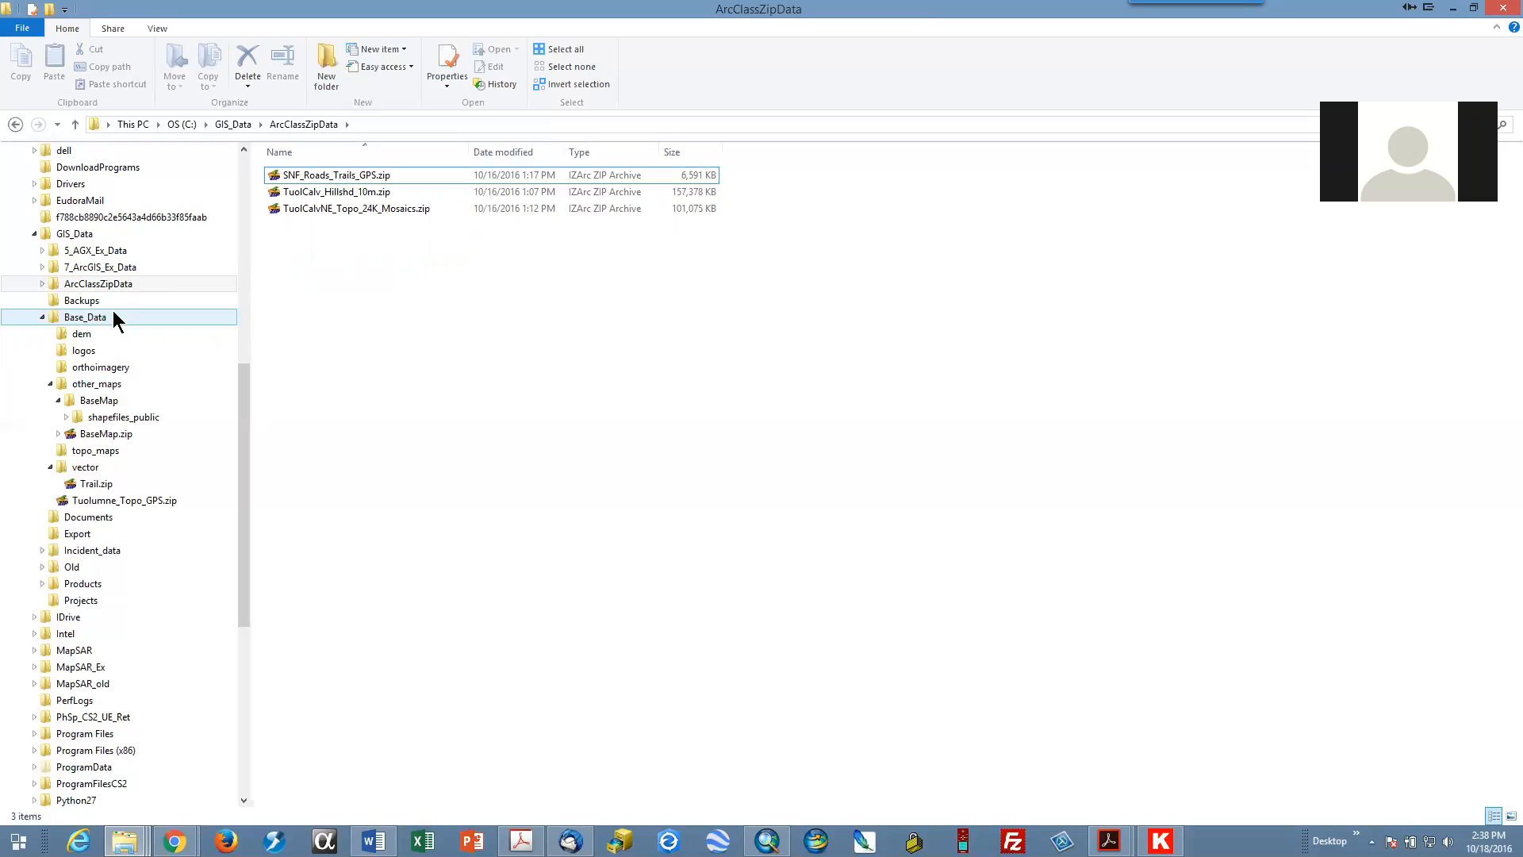
# Step: Extract TuolCalv_Hillshd_10m.zip into the current folder with IZArc
pyautogui.click(292, 193)
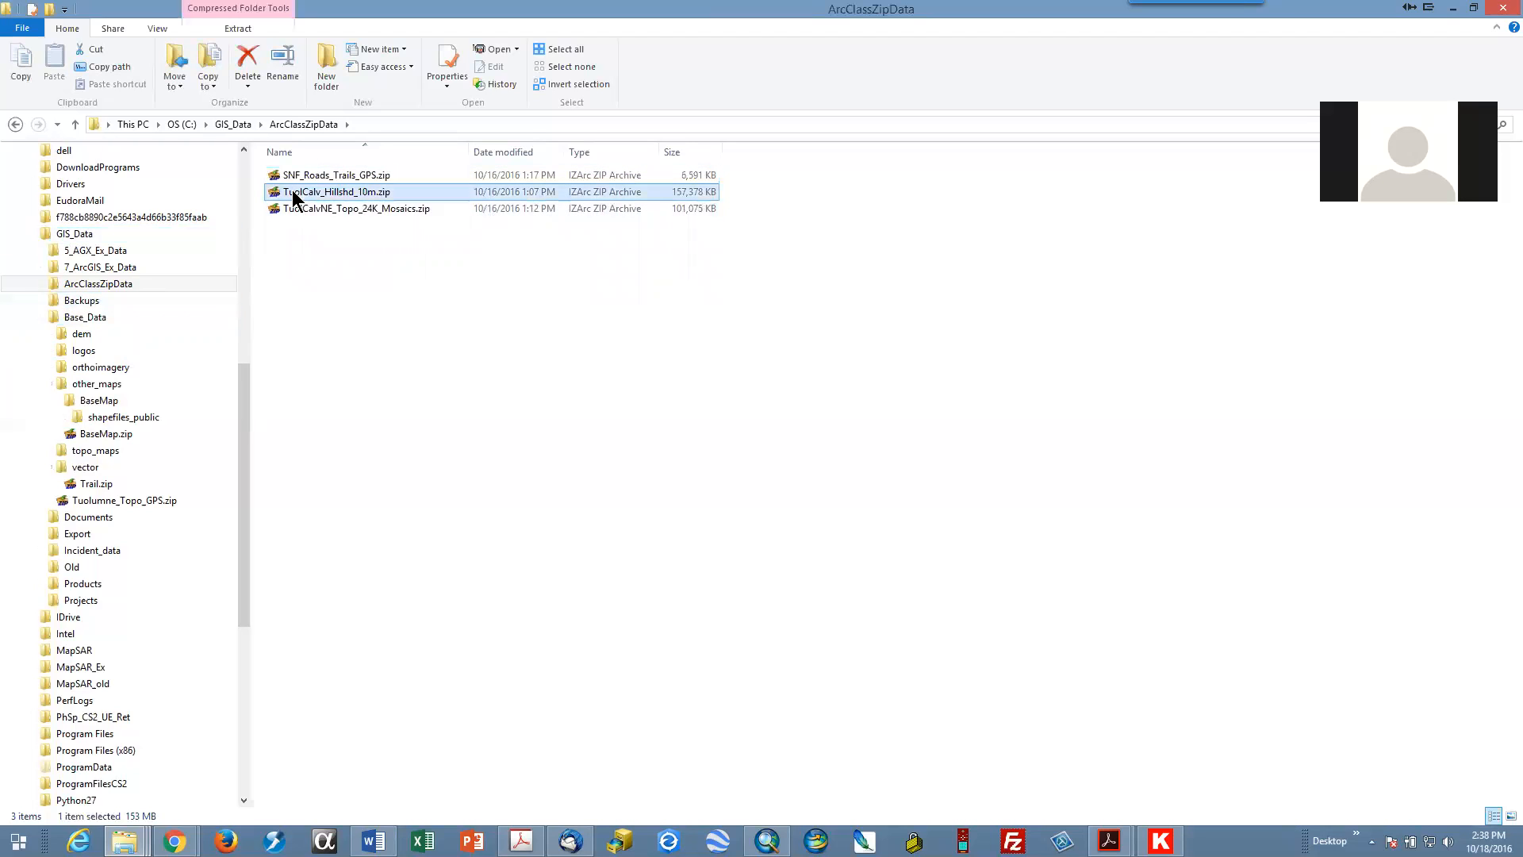
pyautogui.rightClick(278, 192)
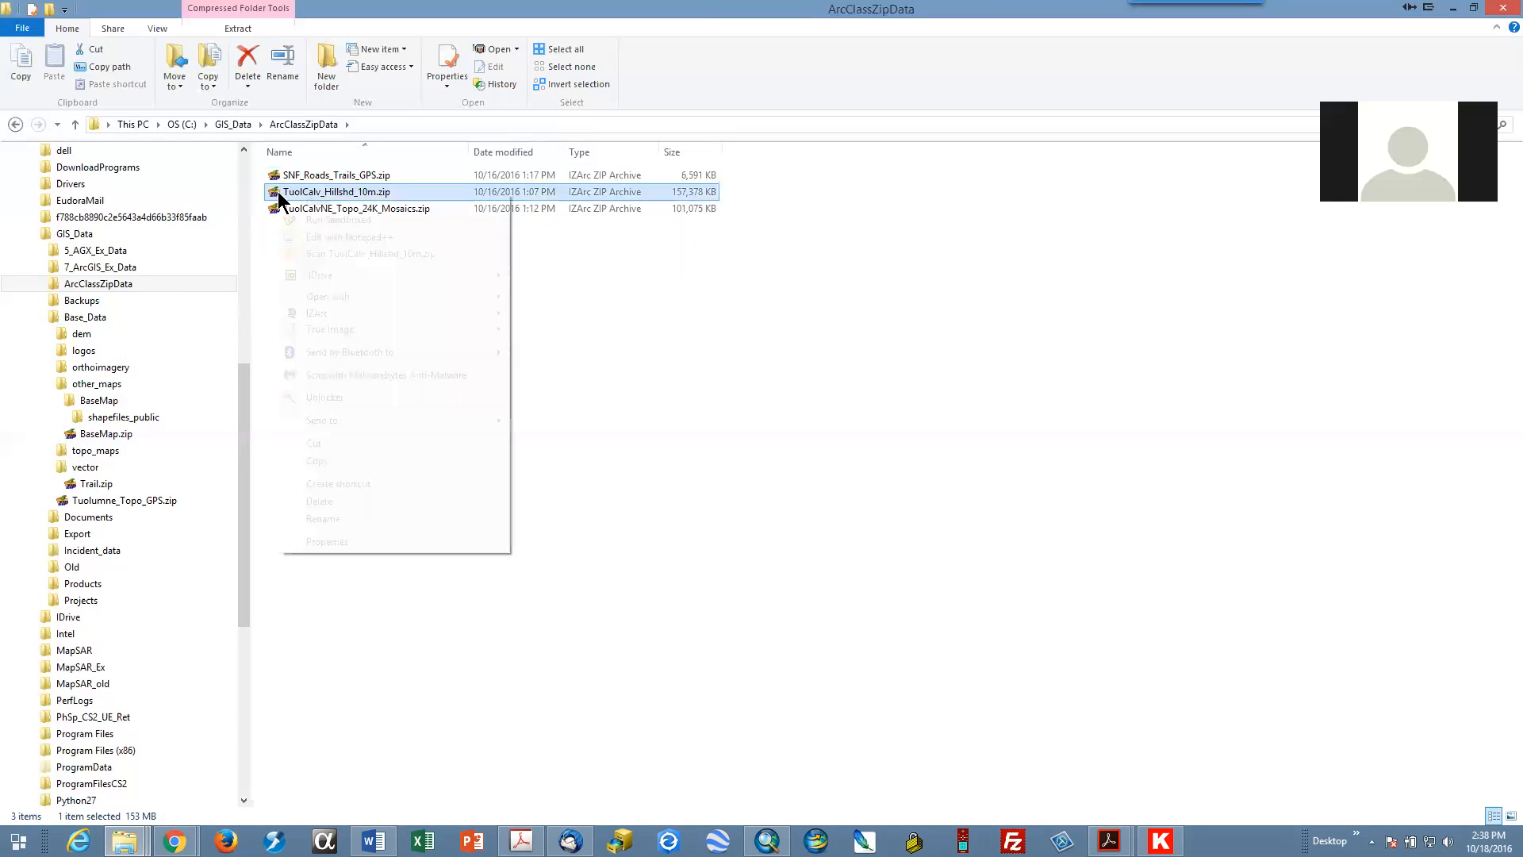
pyautogui.moveTo(334, 317)
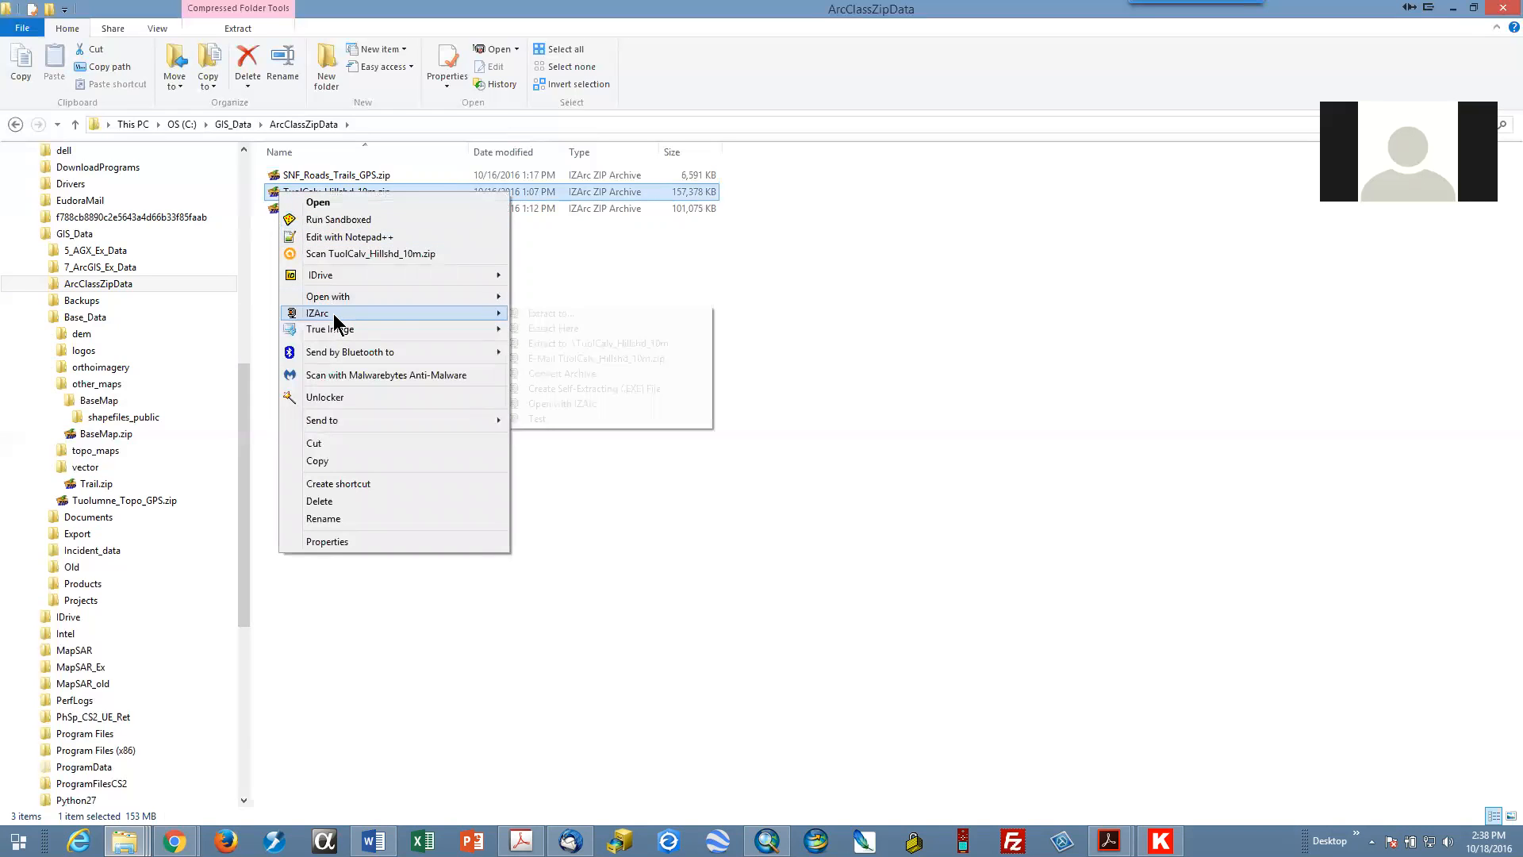
pyautogui.click(559, 327)
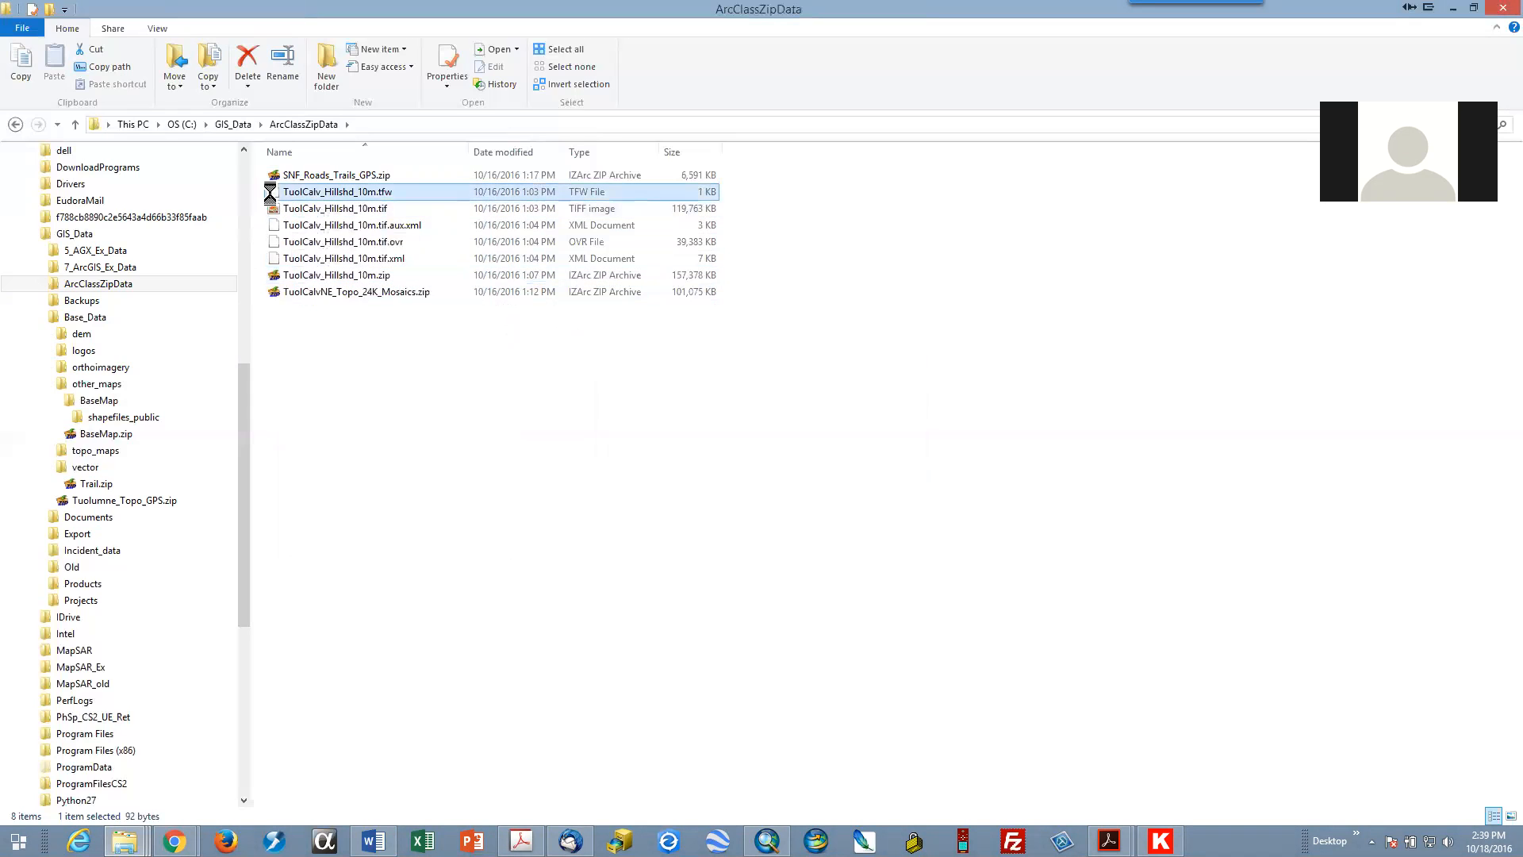
# Step: Move the five extracted TuolCalv_Hillshd_10m hillshade files into the dem folder of Base_Data, leaving the zip archive in place
pyautogui.click(284, 259)
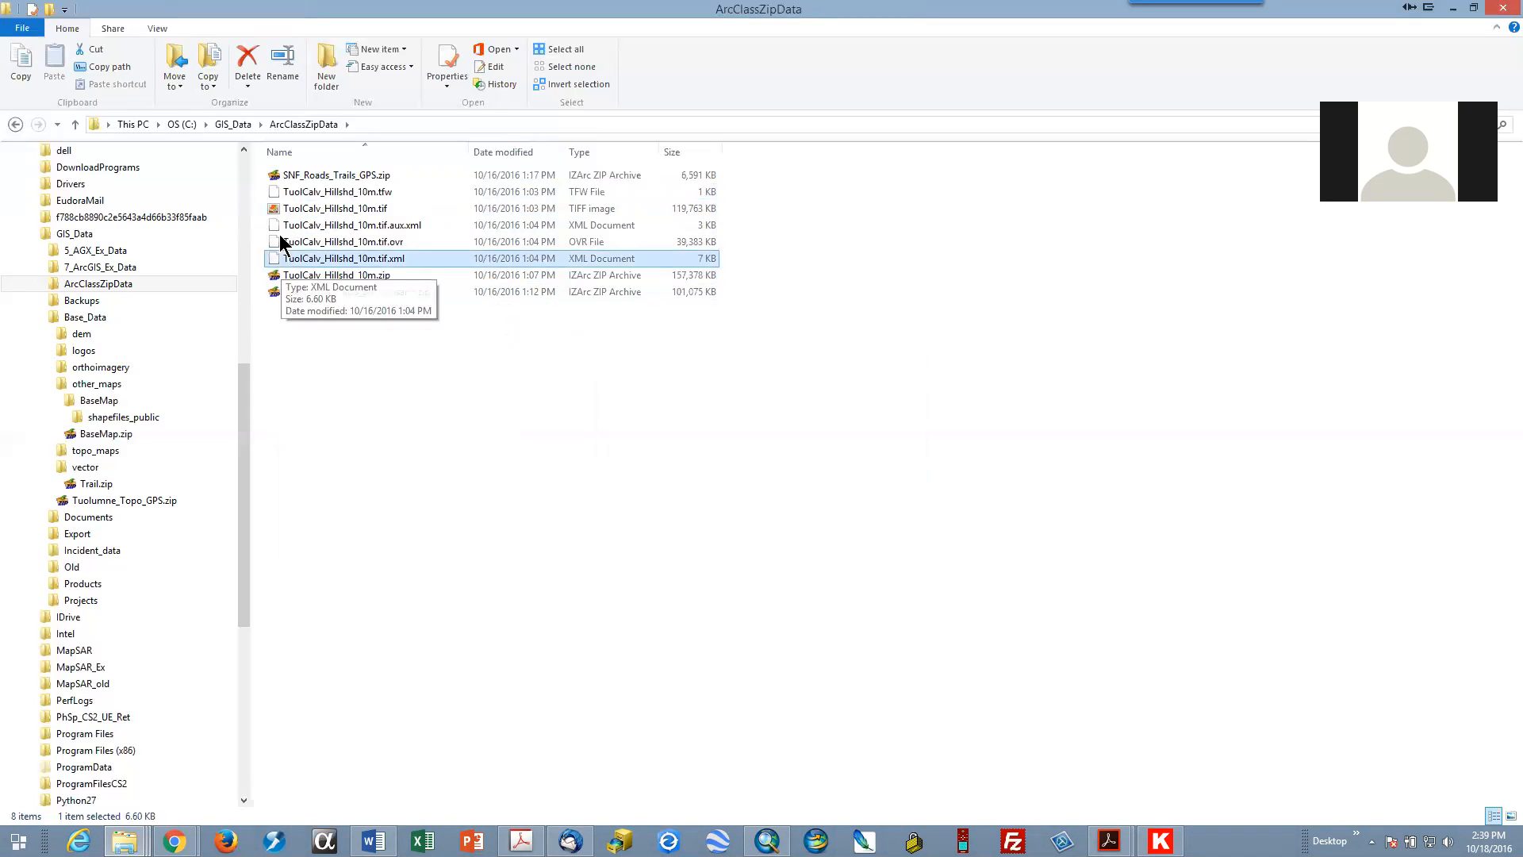
pyautogui.keyDown('shift'); pyautogui.click(278, 192); pyautogui.keyUp('shift')
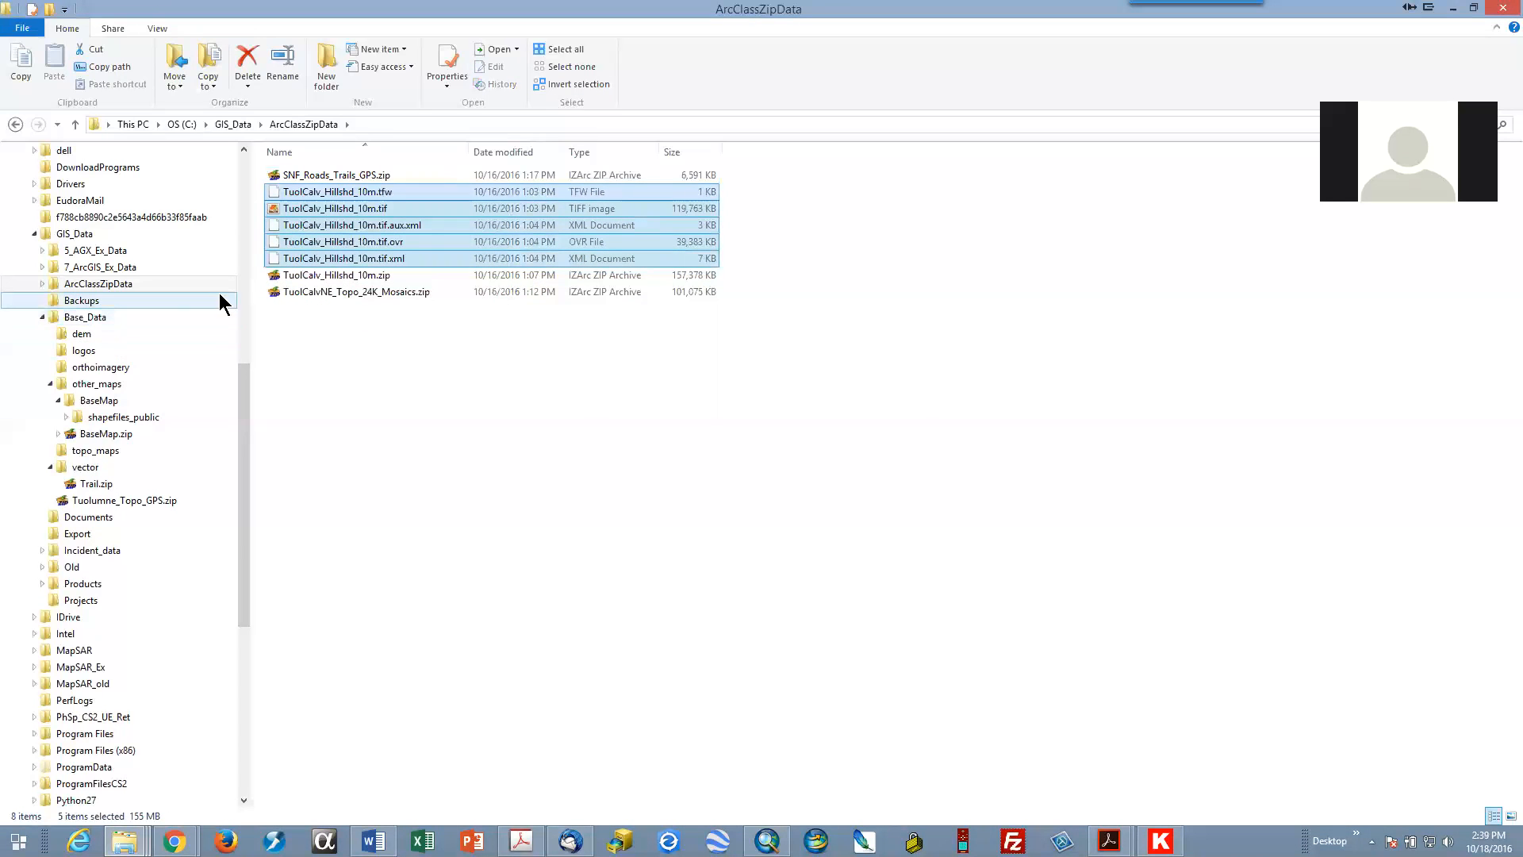
pyautogui.moveTo(274, 266); pyautogui.dragTo(157, 330)
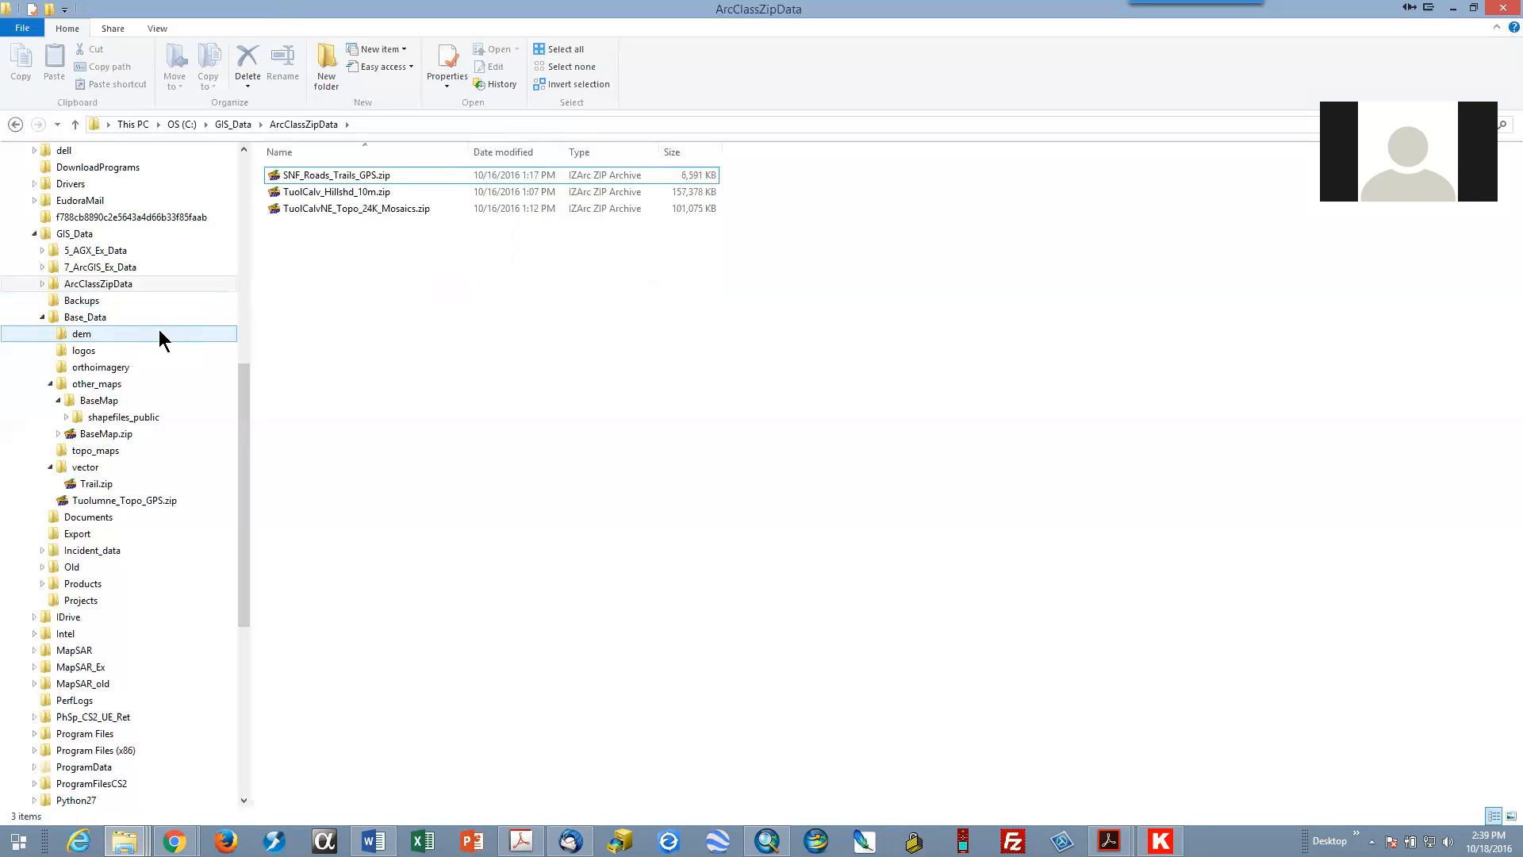
# Step: Extract SNF_Roads_Trails_GPS.zip into the current folder with IZArc
pyautogui.click(273, 176)
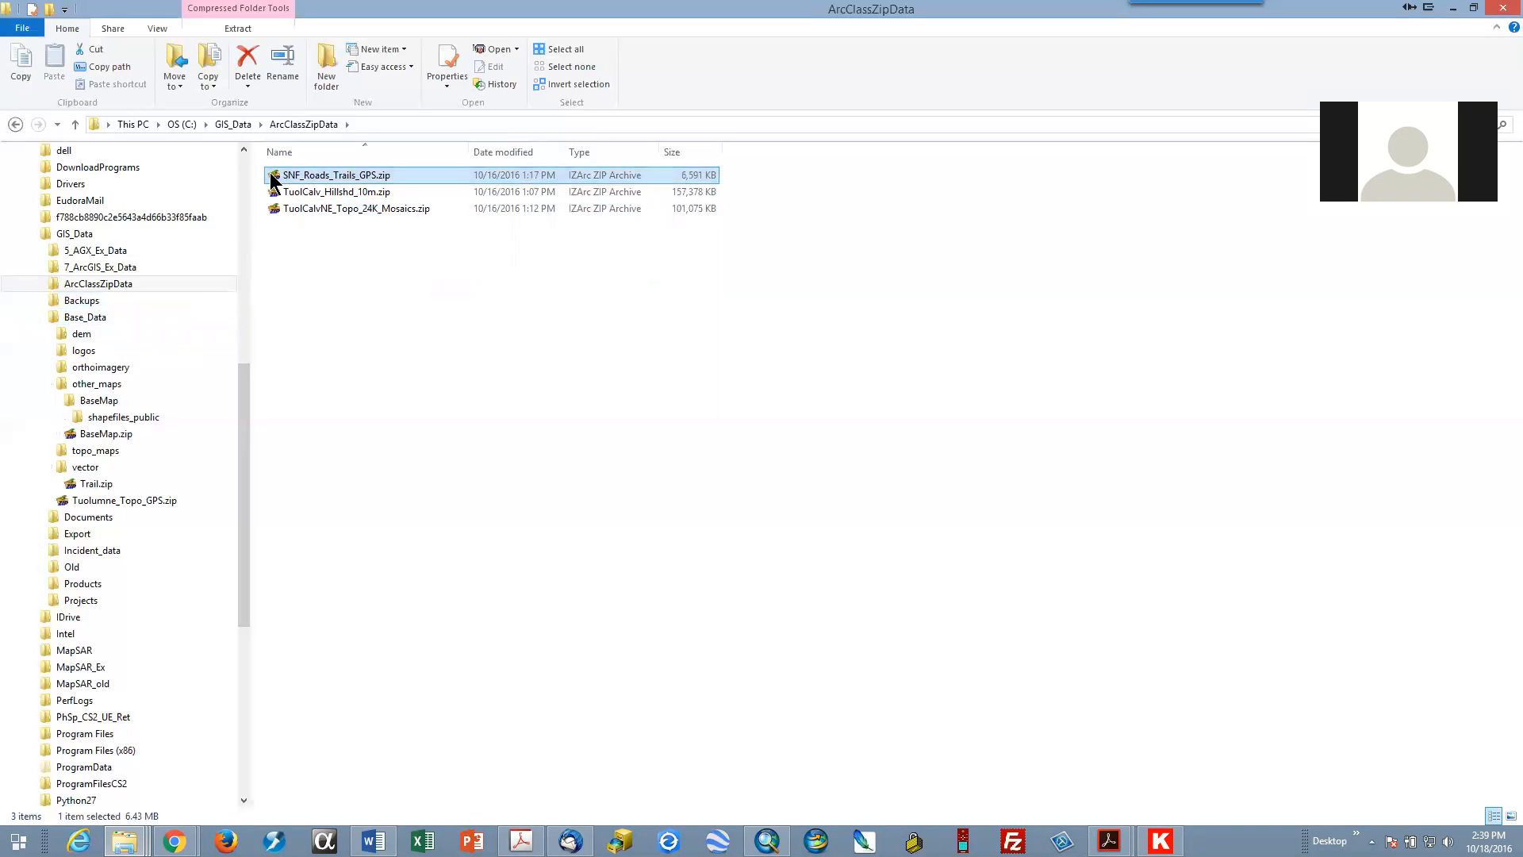
pyautogui.rightClick(270, 173)
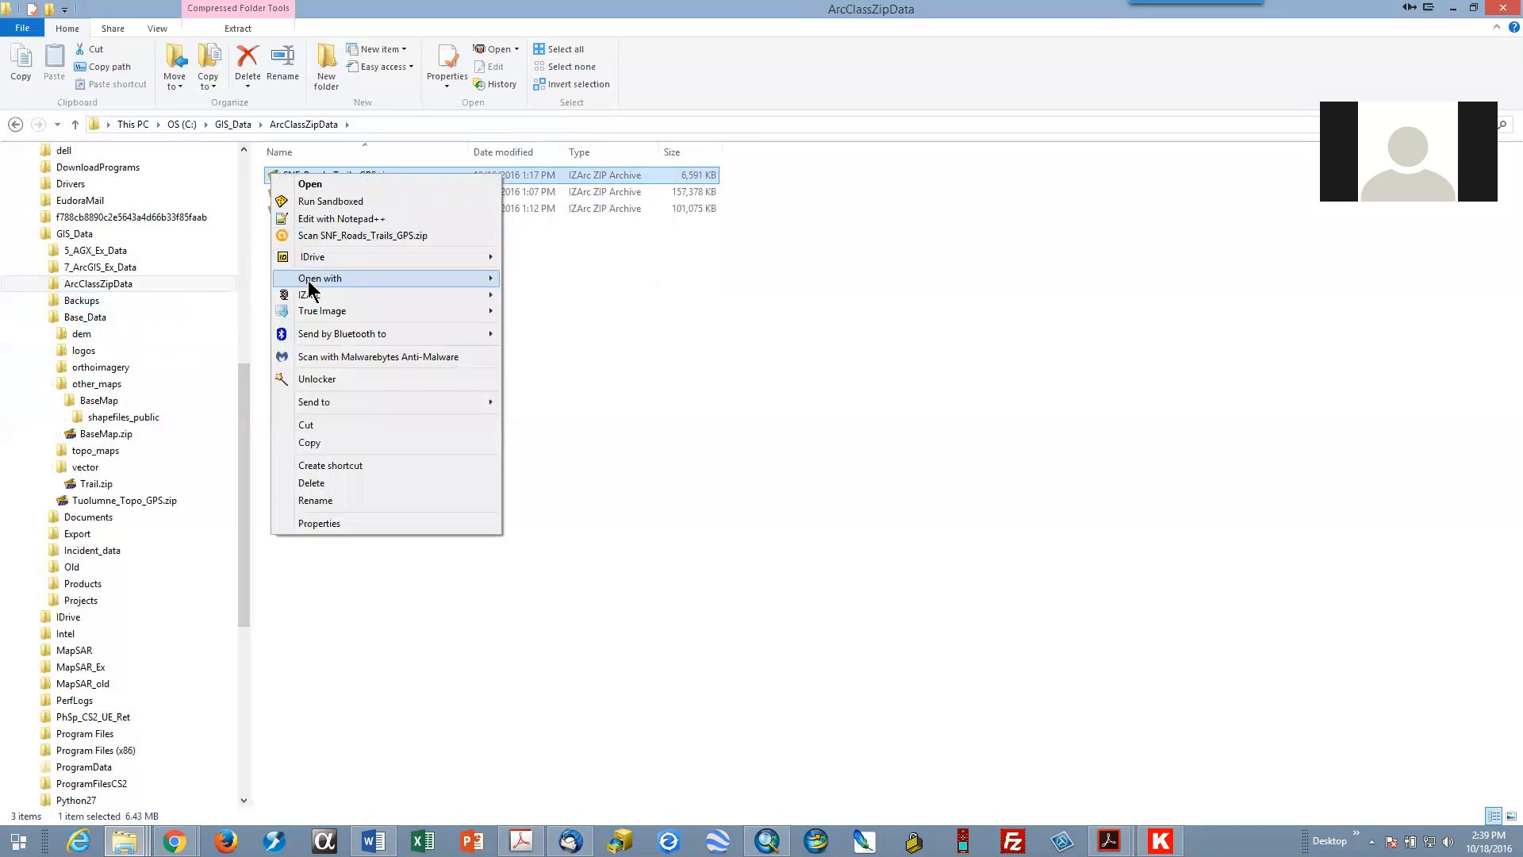
pyautogui.moveTo(317, 297)
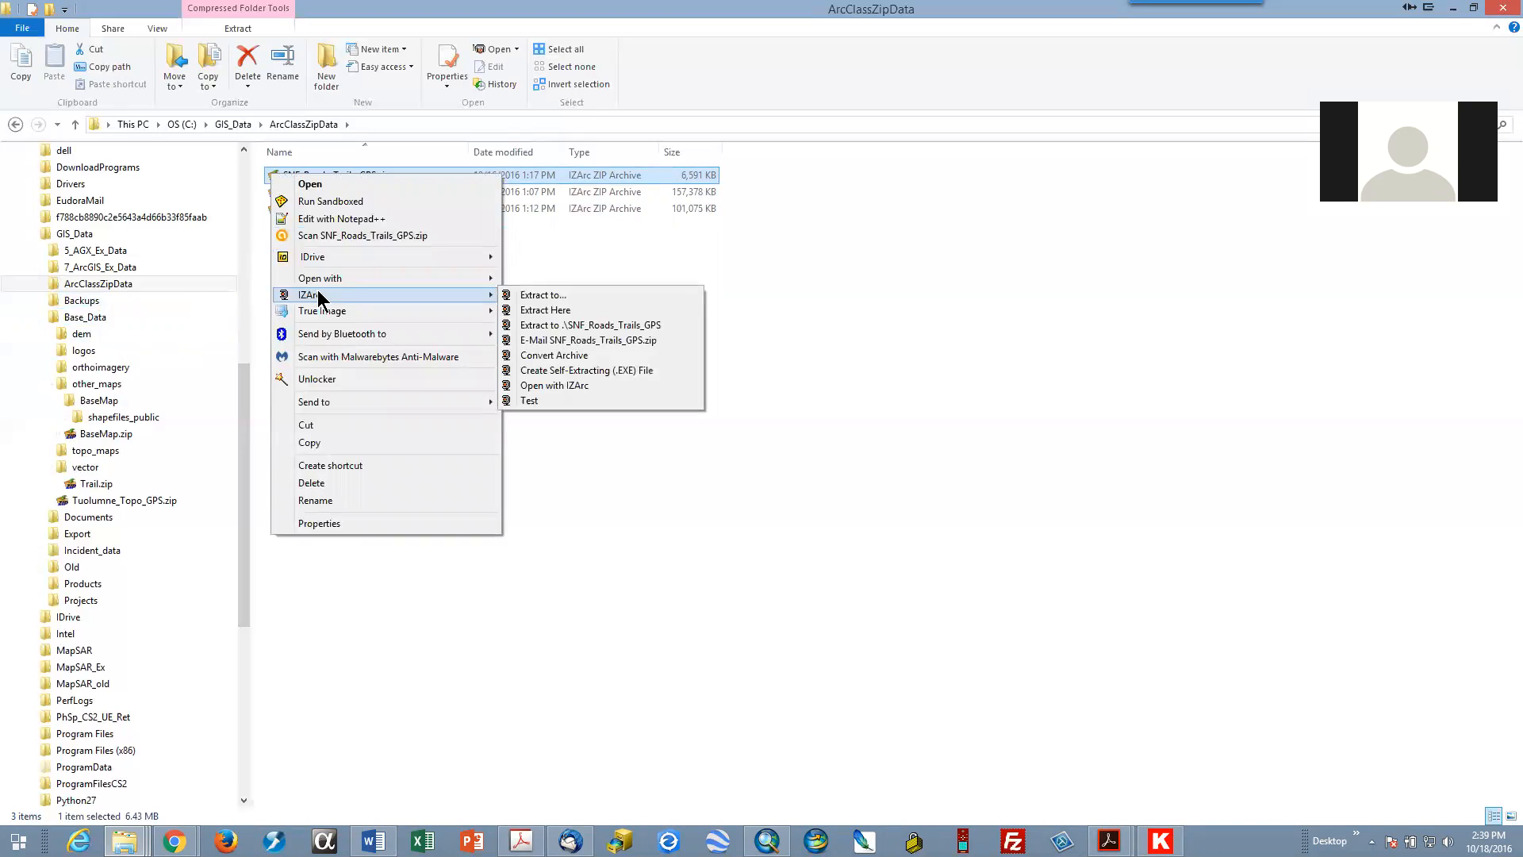
pyautogui.click(558, 318)
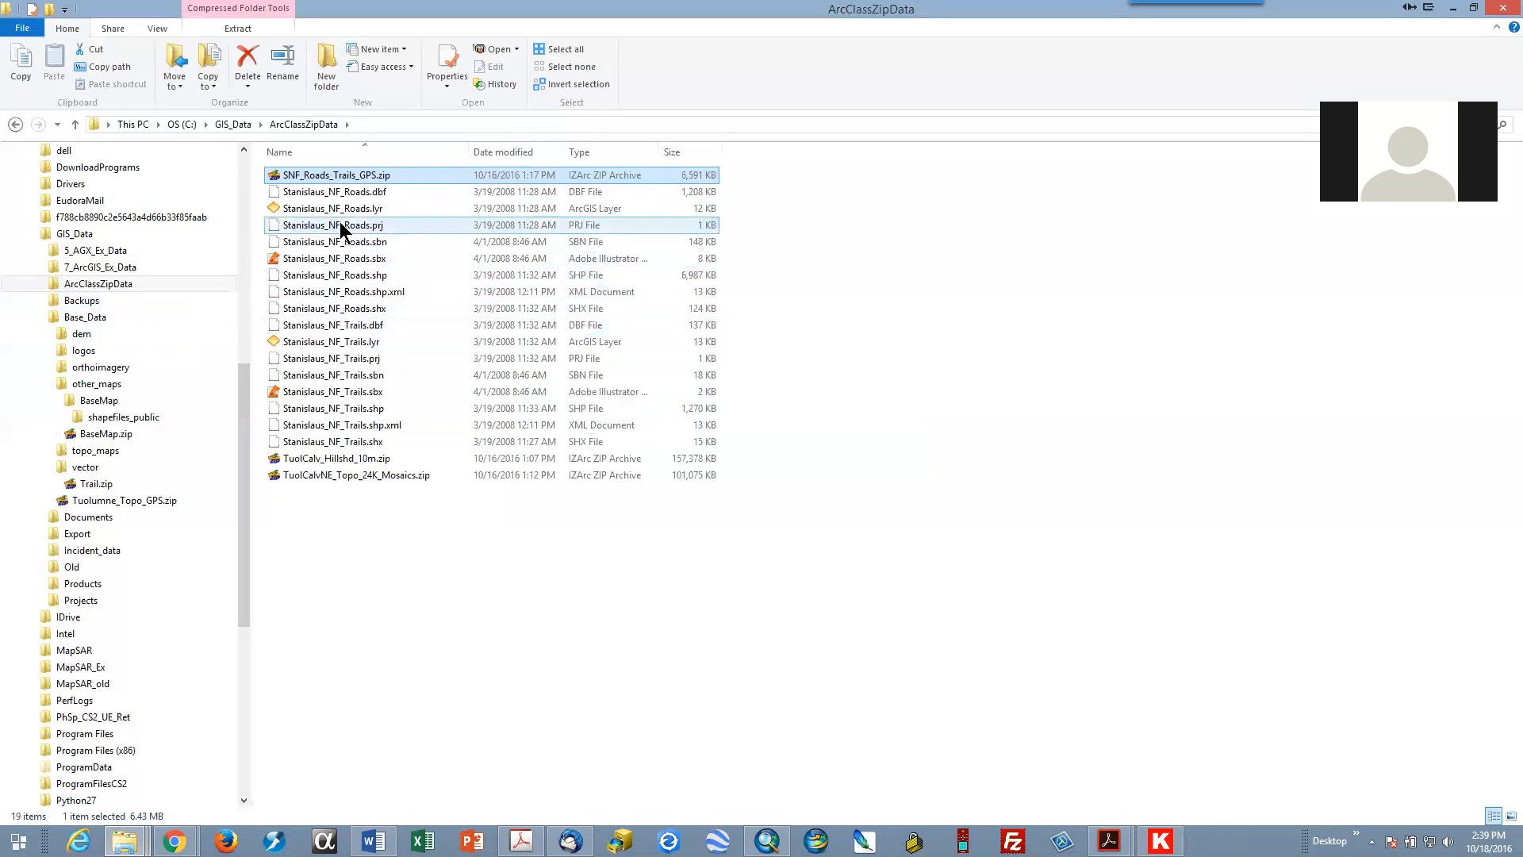
# Step: Move all extracted Stanislaus_NF_Roads and Stanislaus_NF_Trails files into the vector folder of Base_Data
pyautogui.click(281, 194)
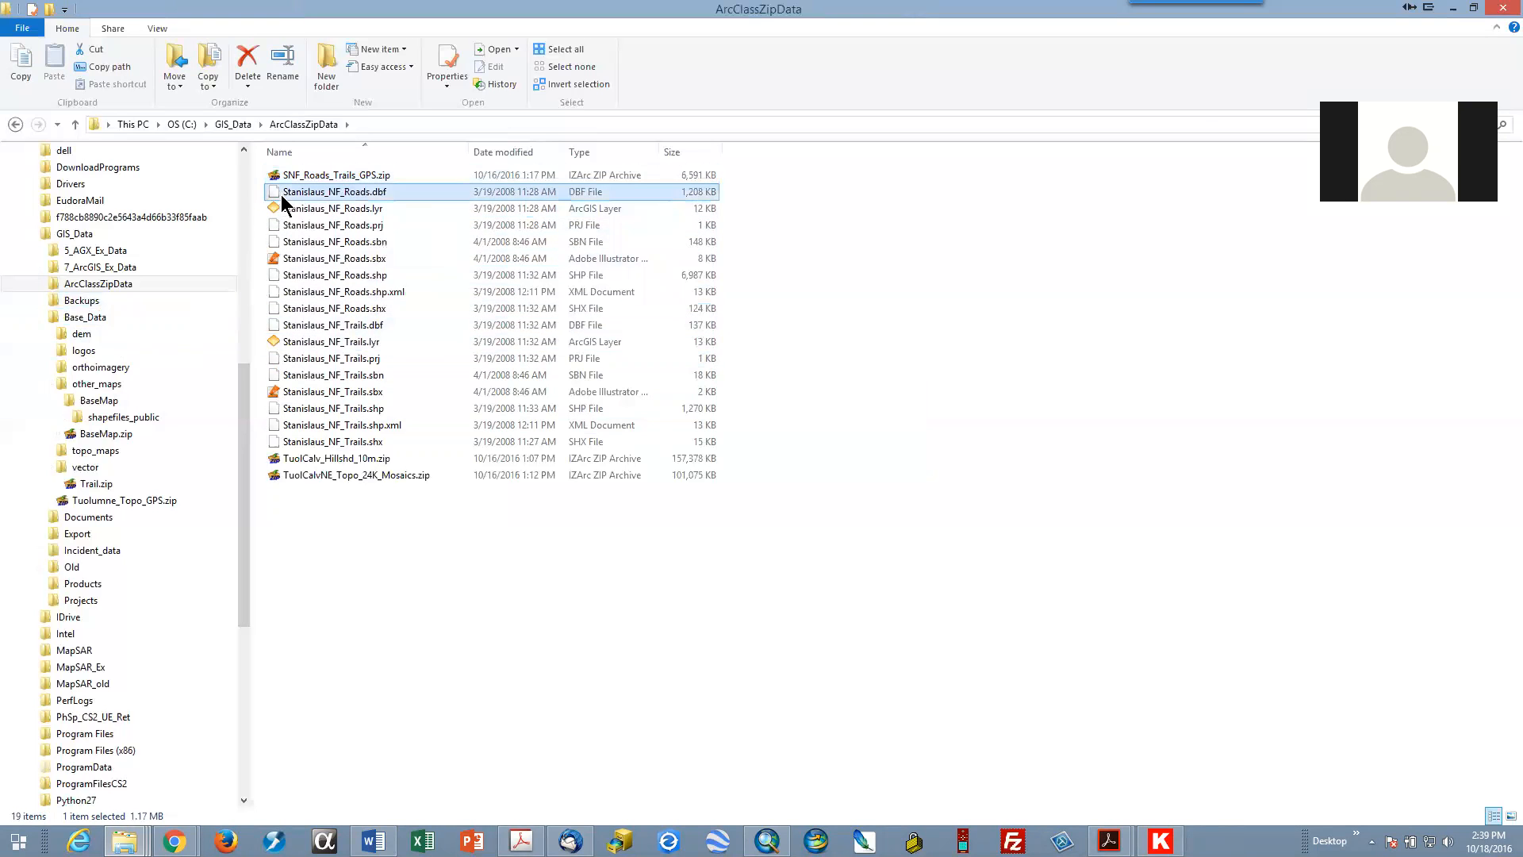
pyautogui.keyDown('shift'); pyautogui.click(285, 444); pyautogui.keyUp('shift')
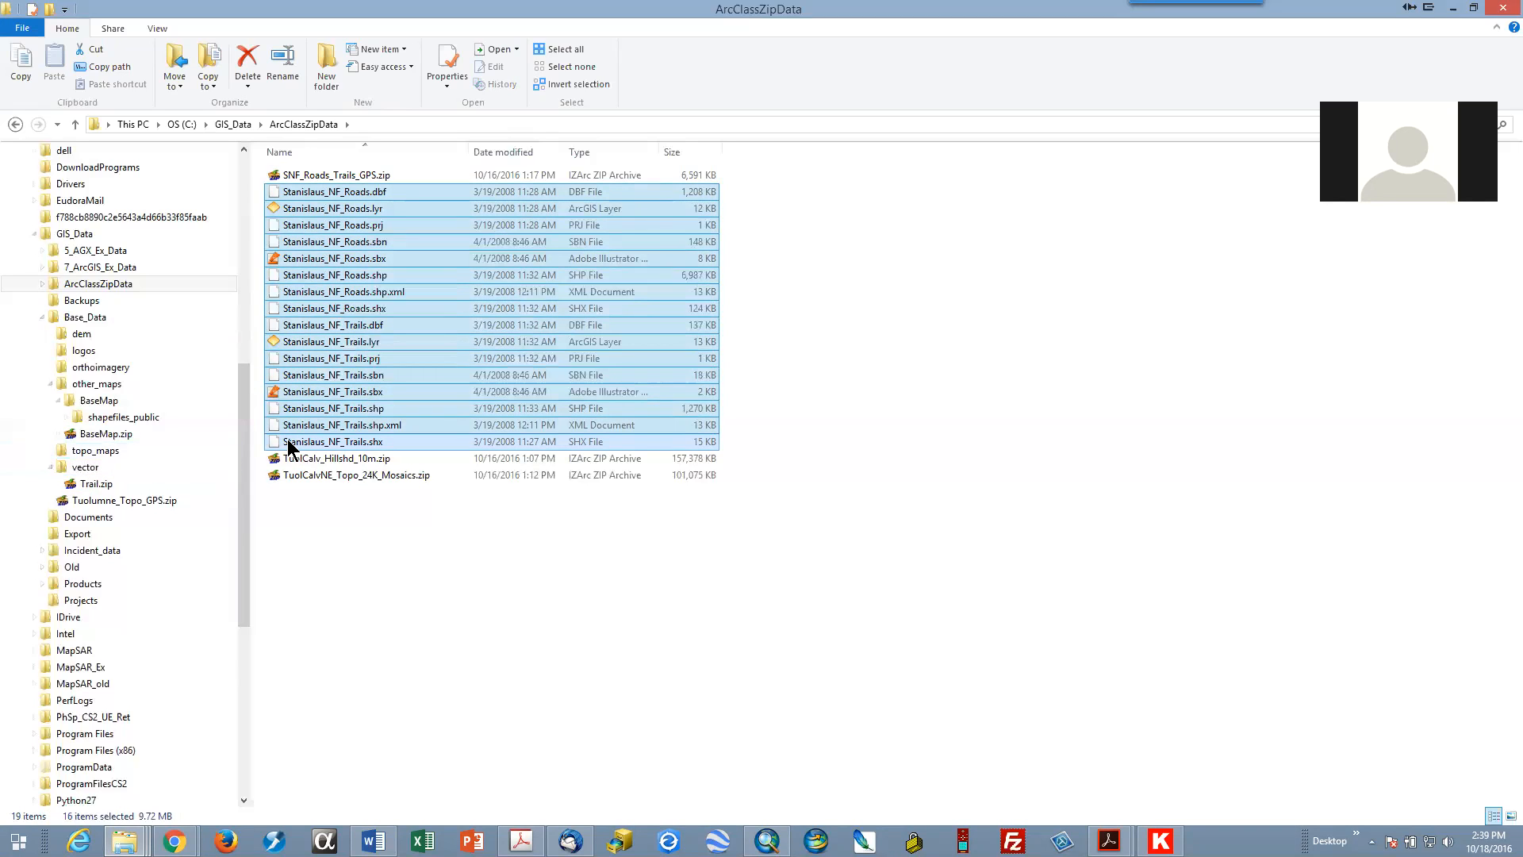
pyautogui.moveTo(288, 447); pyautogui.dragTo(288, 447)
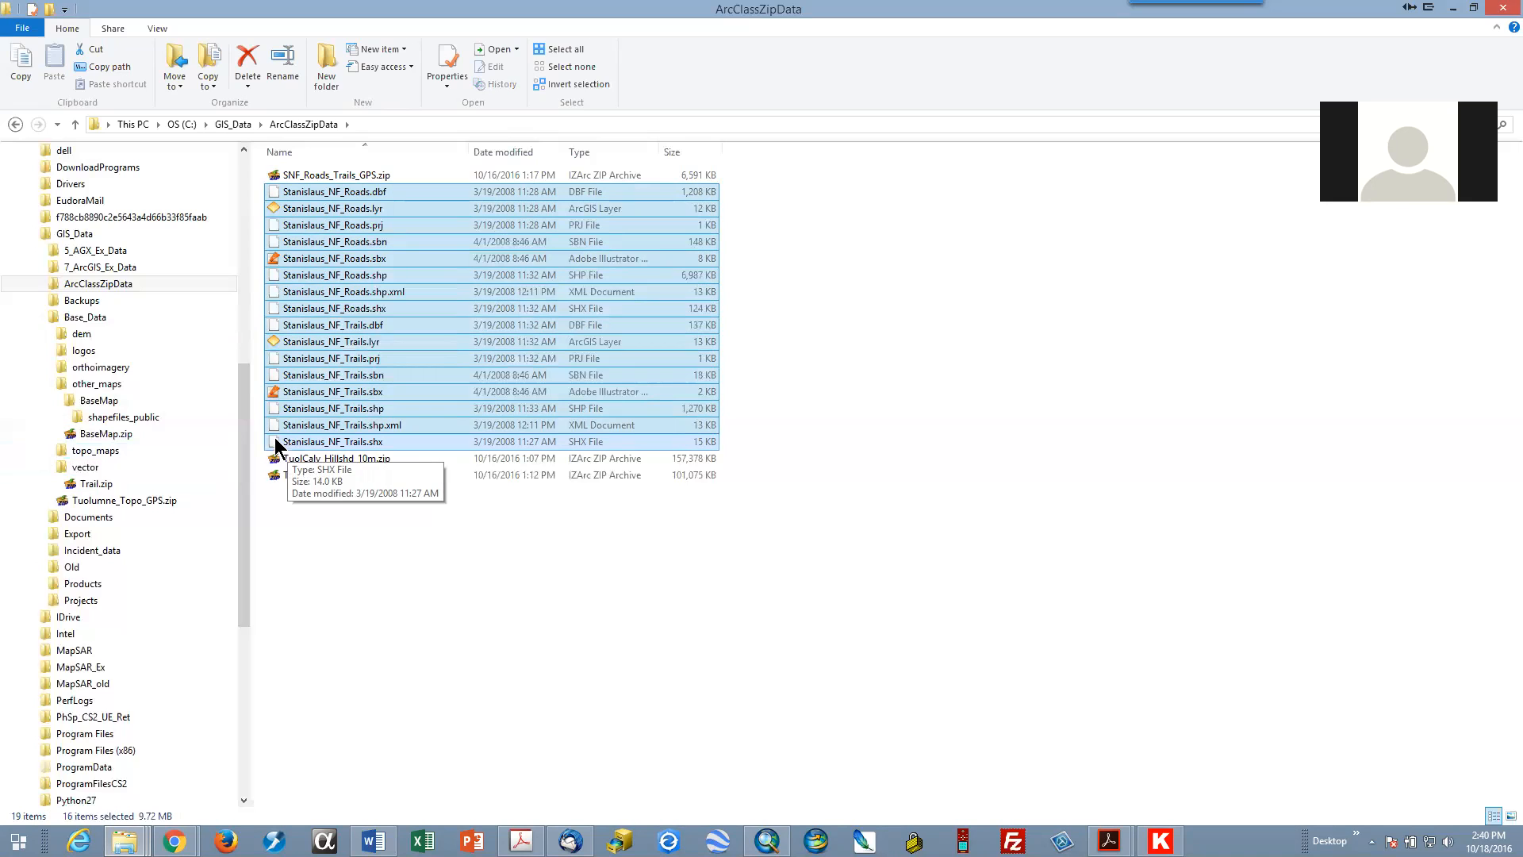
pyautogui.moveTo(273, 442); pyautogui.dragTo(174, 468)
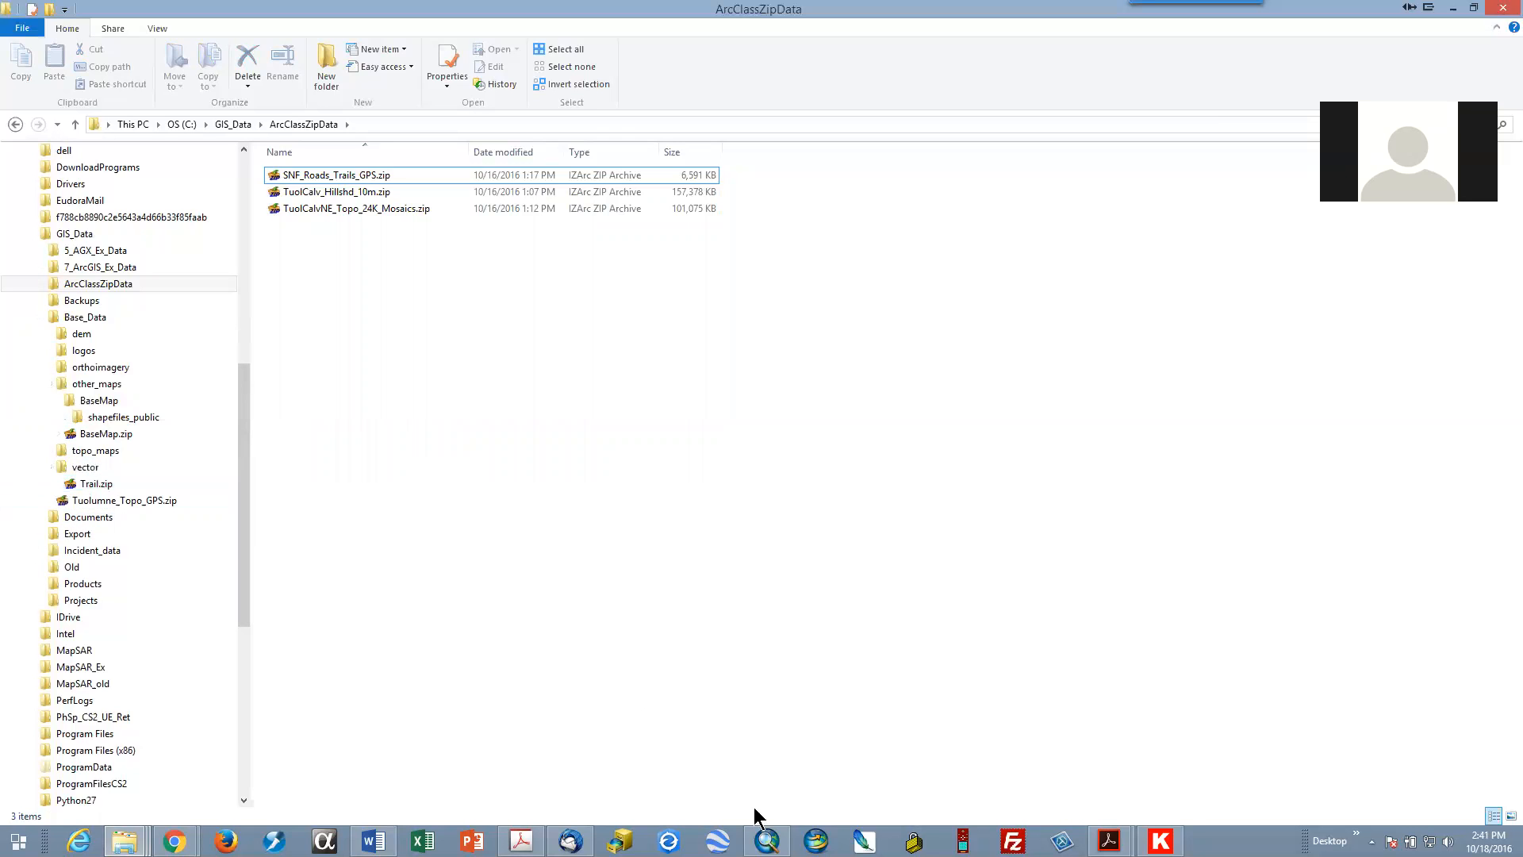
# Step: Switch to ArcMap and look over the available online basemaps without adding one
pyautogui.click(766, 839)
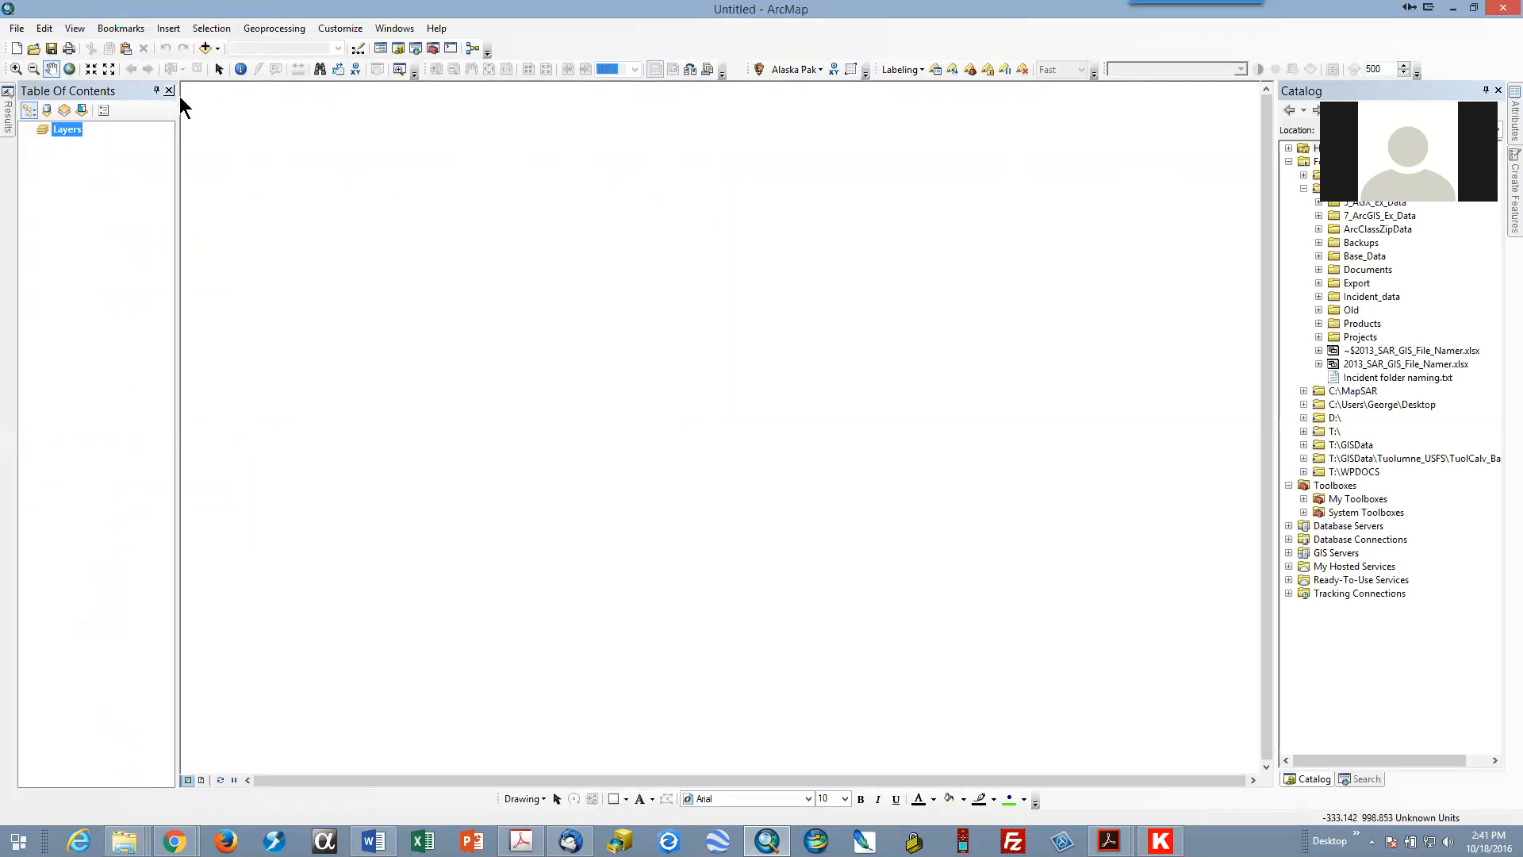
pyautogui.click(219, 49)
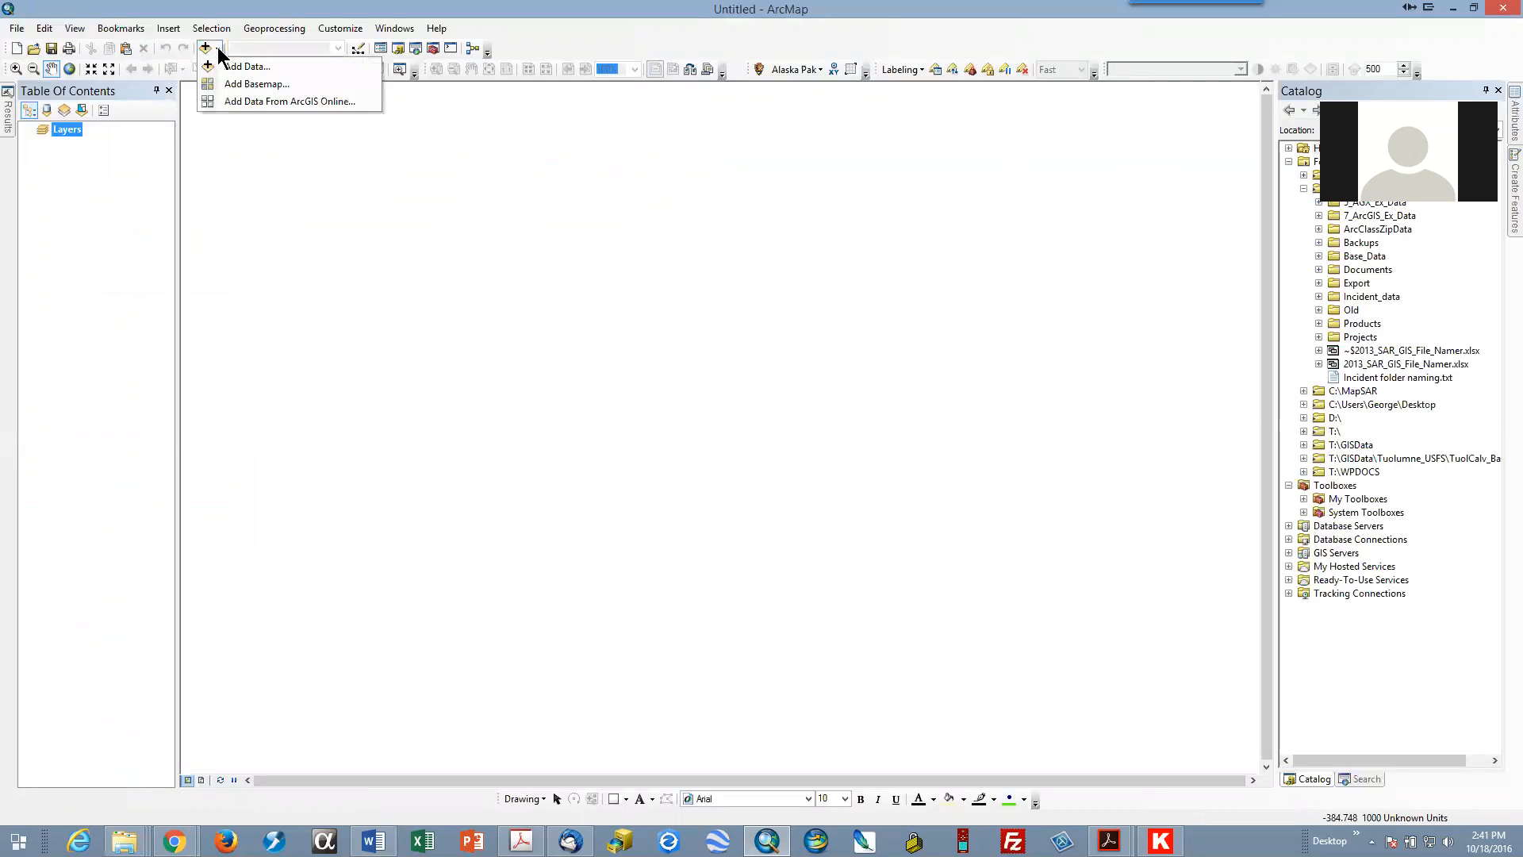
pyautogui.click(232, 83)
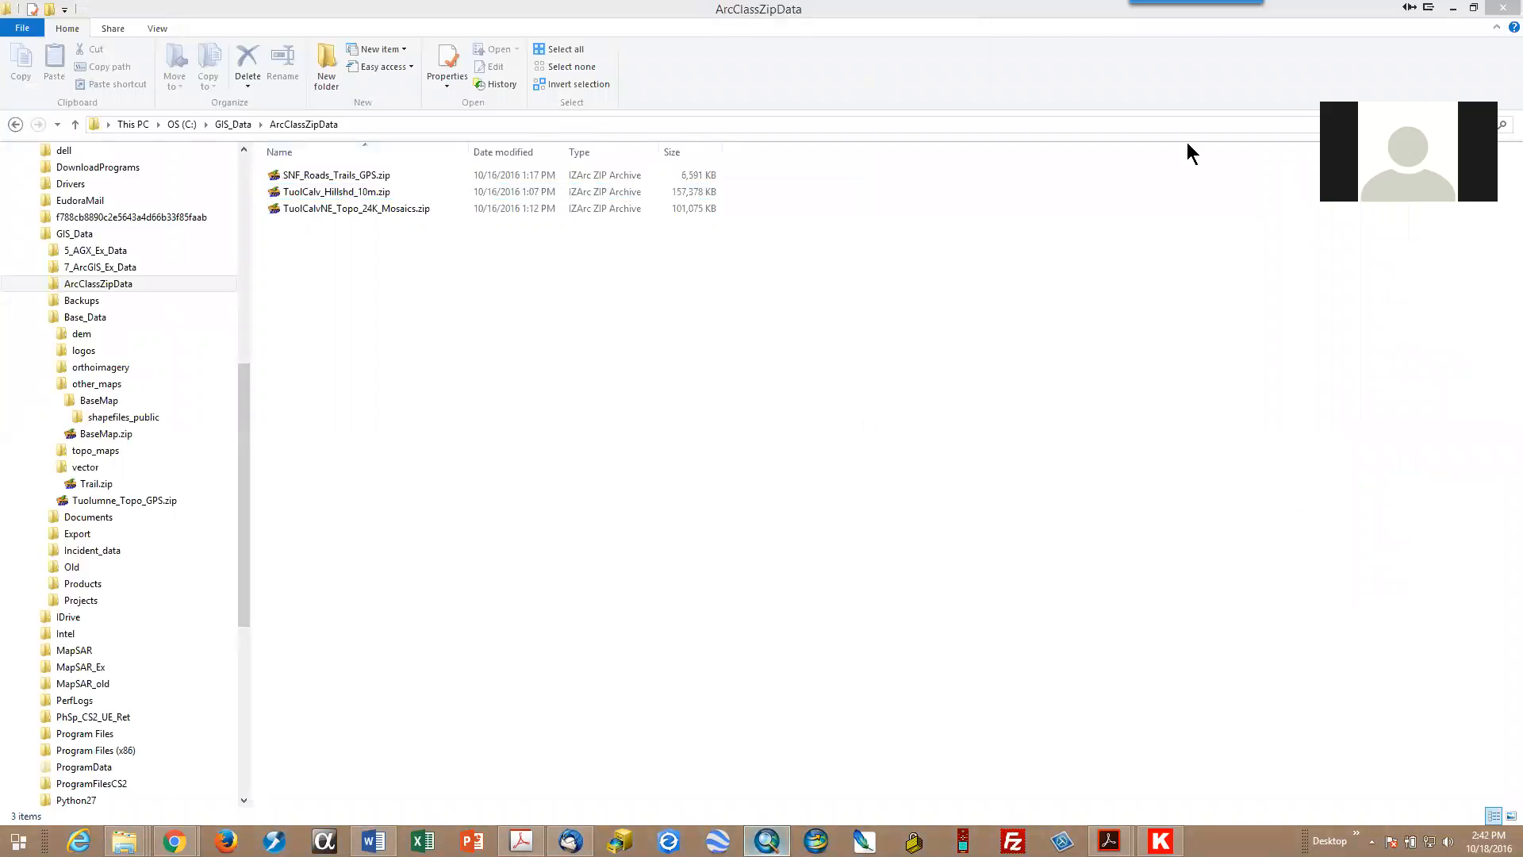
pyautogui.click(1450, 7)
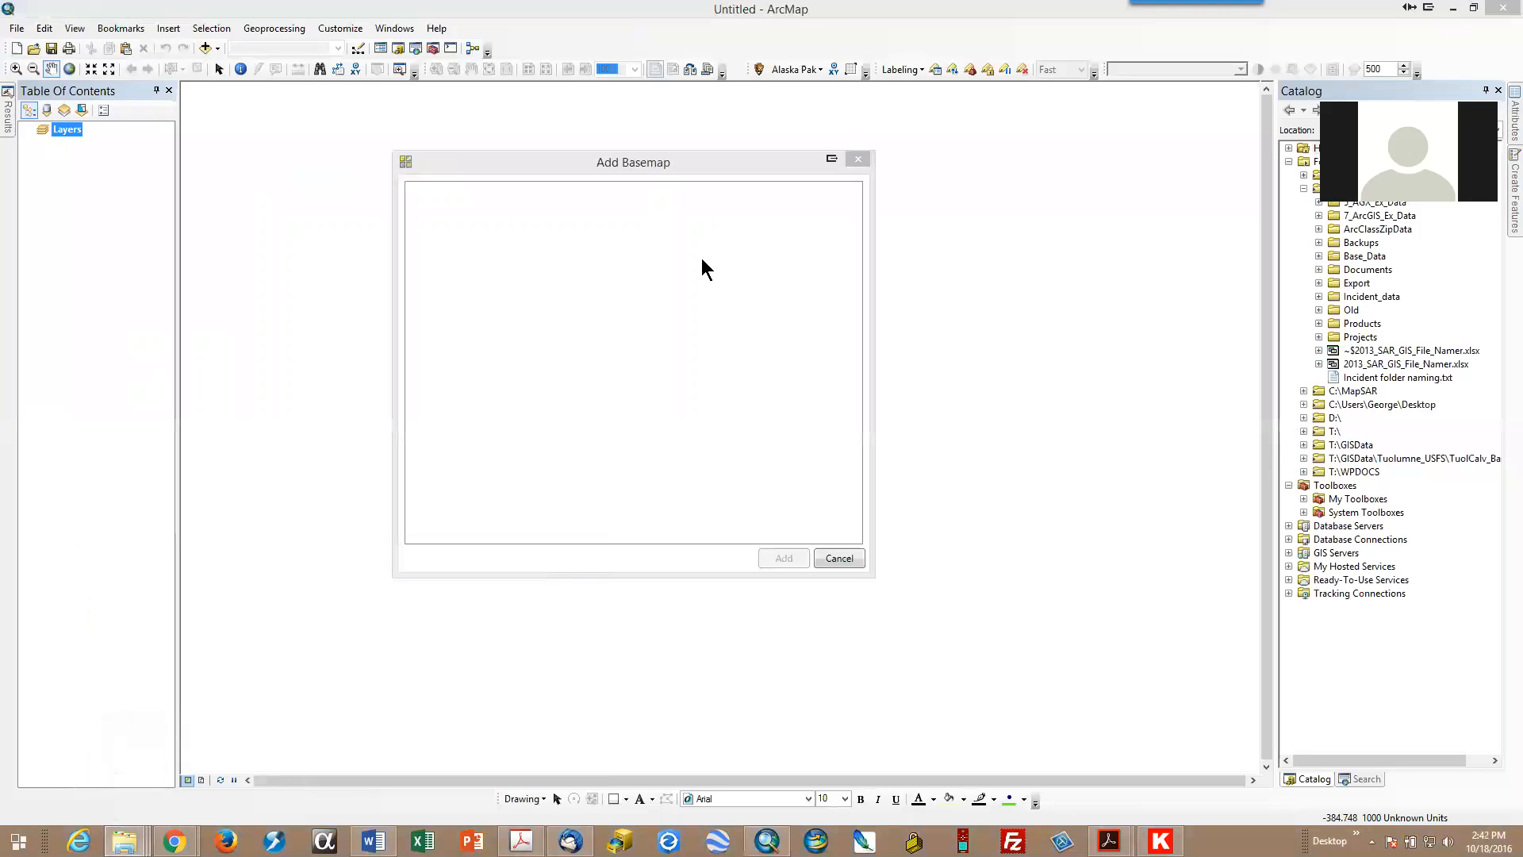
pyautogui.click(588, 161)
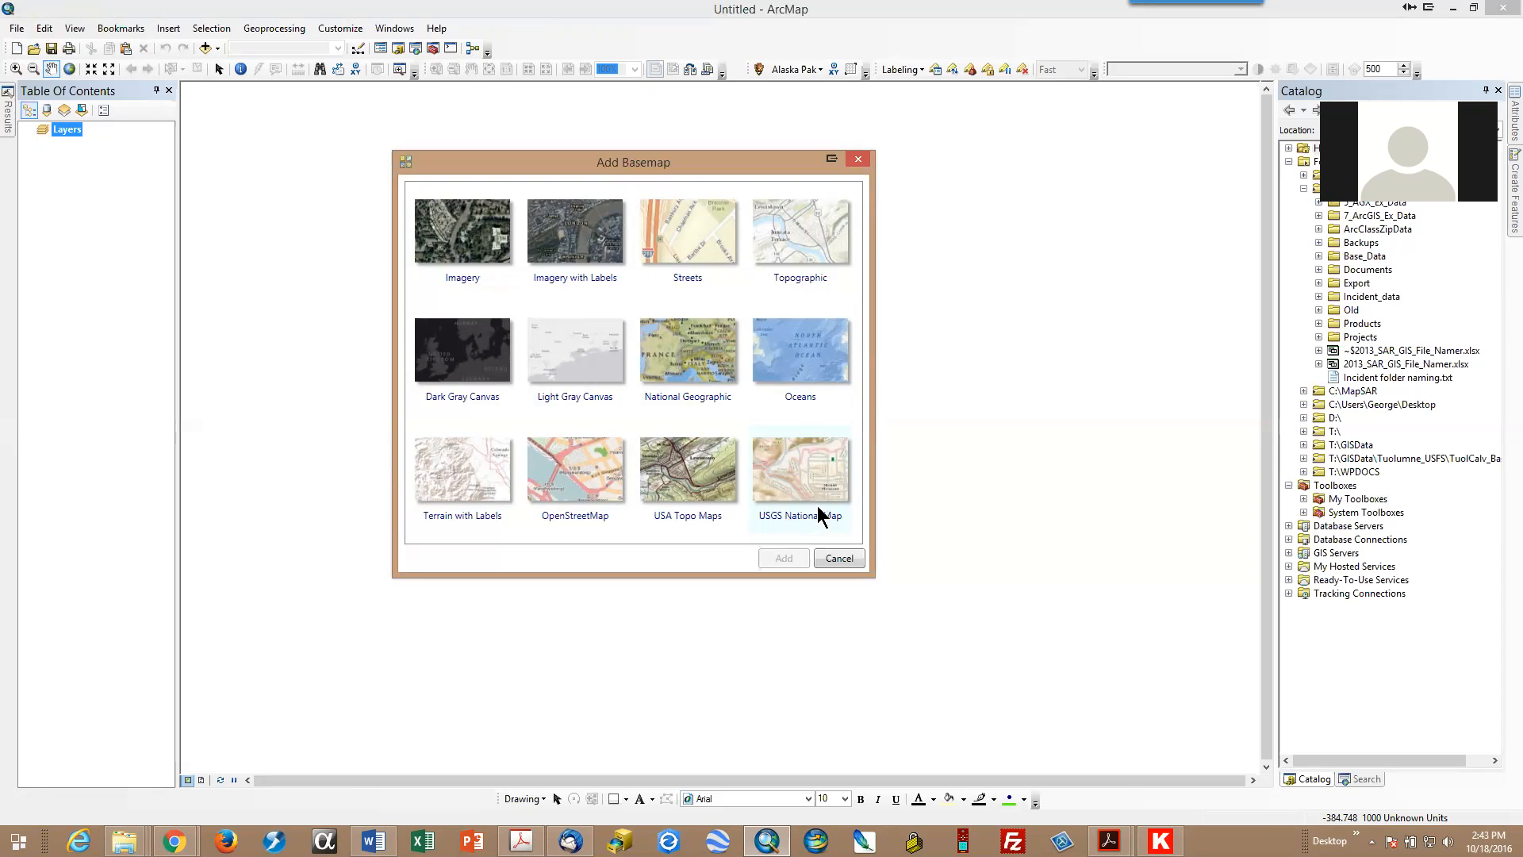
pyautogui.click(839, 558)
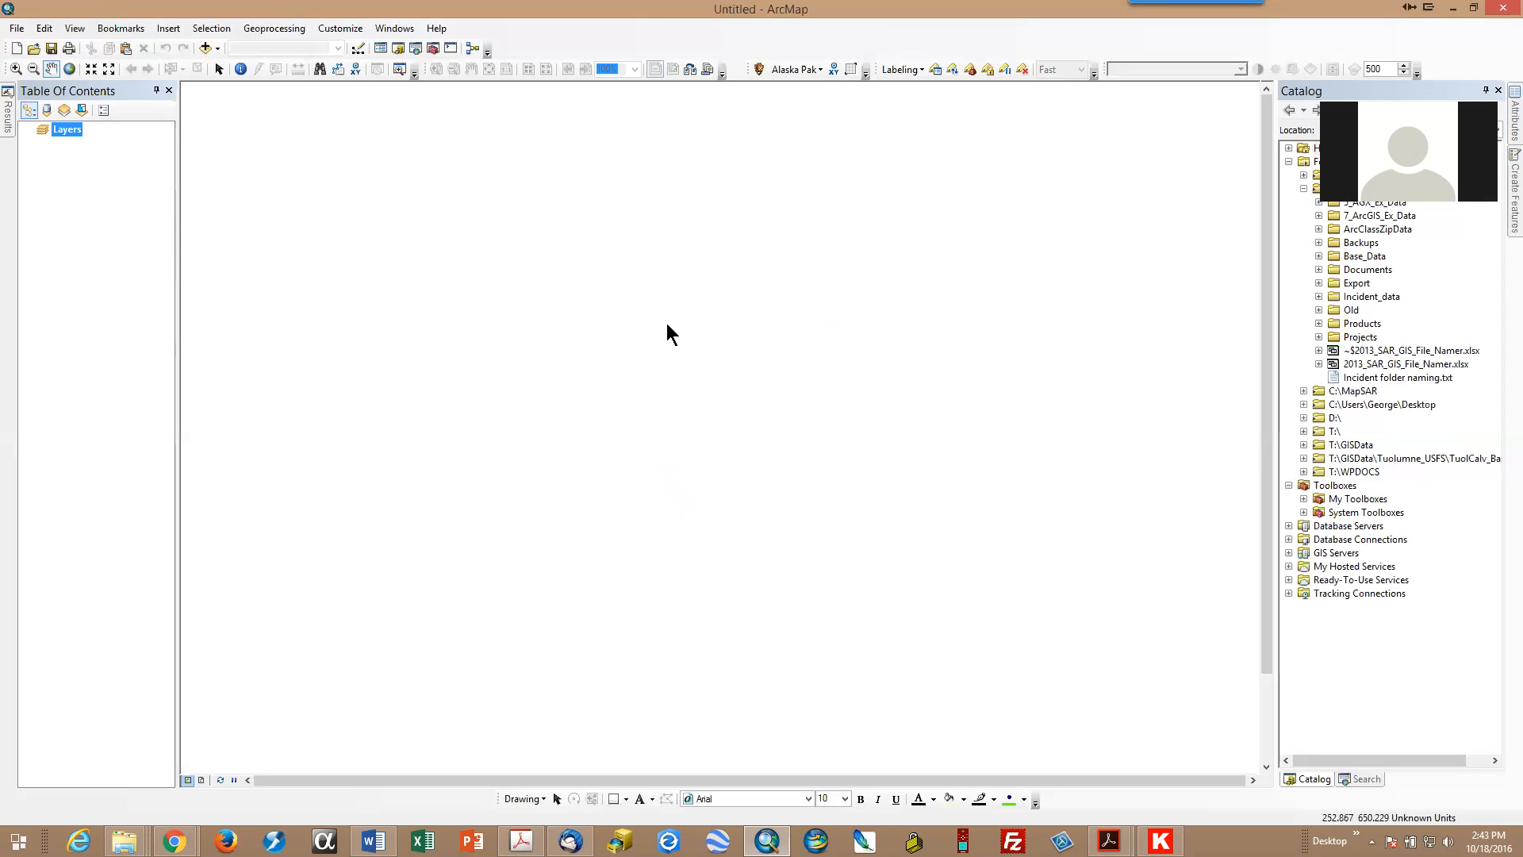
# Step: Set the data frame's coordinate system to the favorite NAD 1983 UTM Zone 11N
pyautogui.rightClick(667, 322)
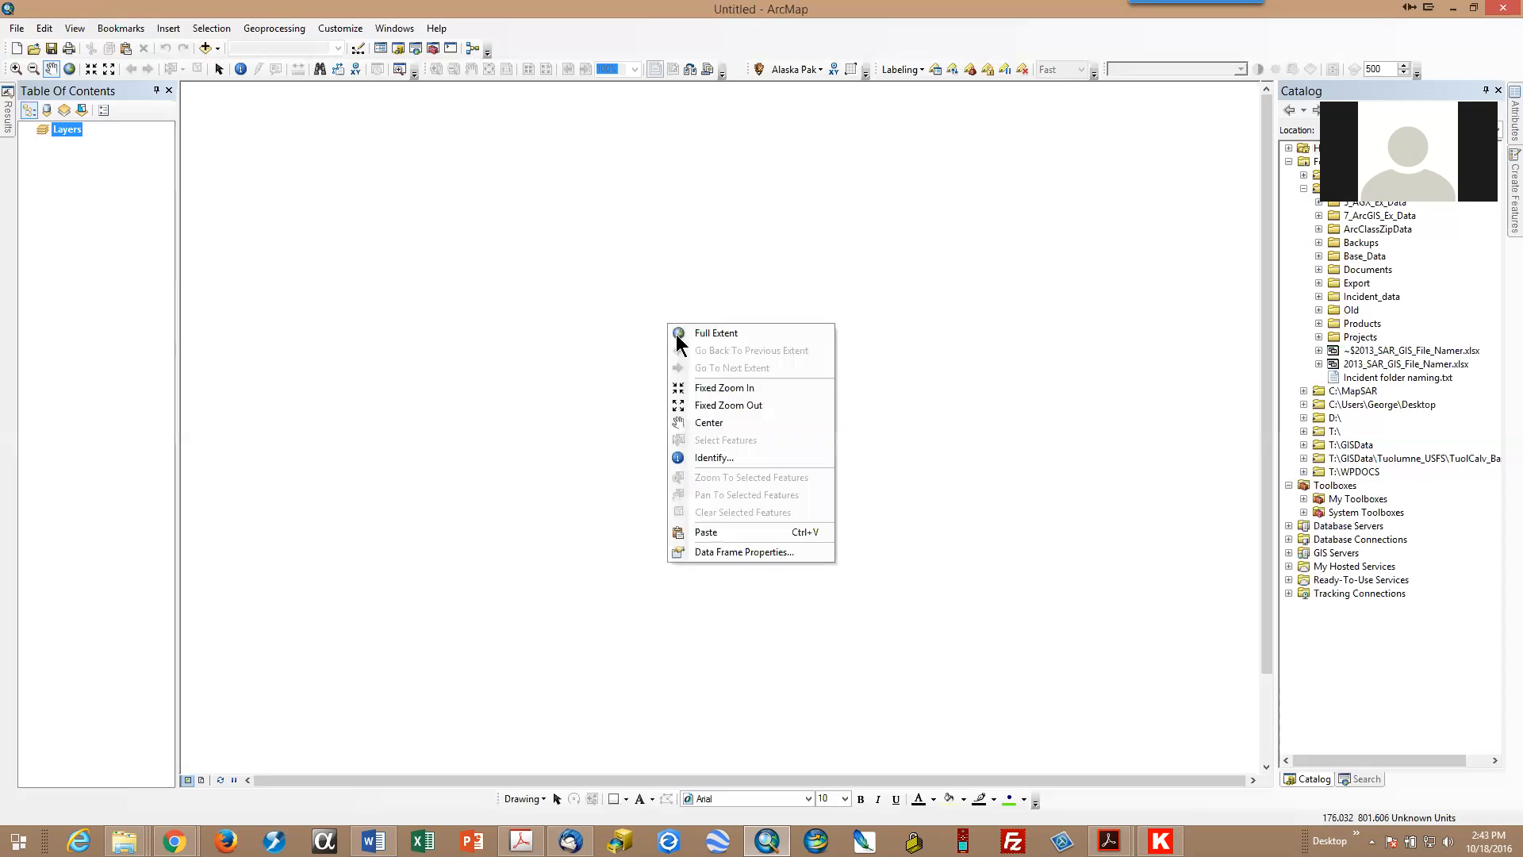
pyautogui.click(742, 552)
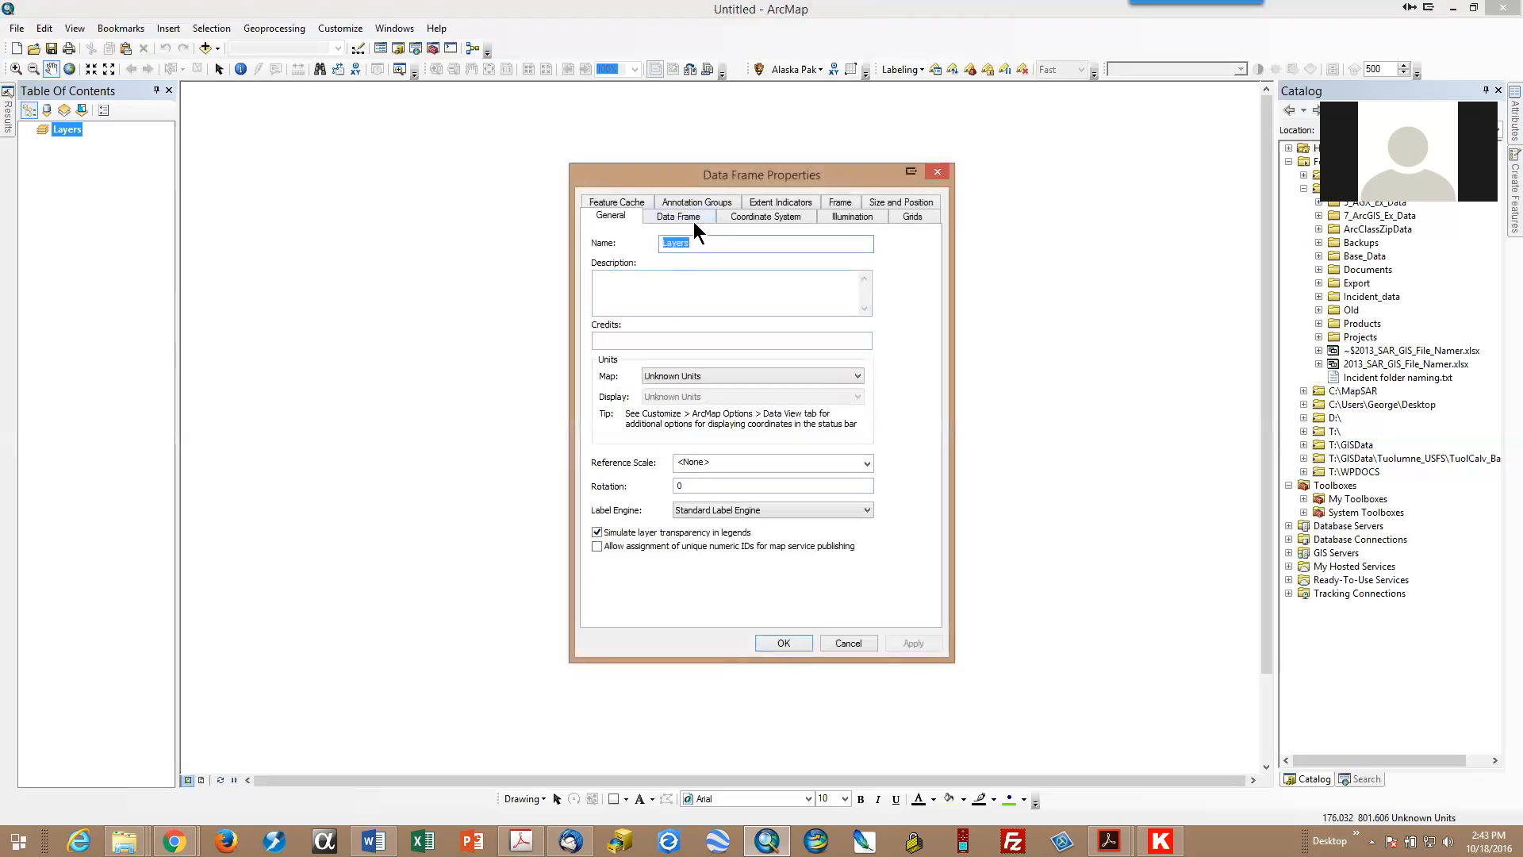
pyautogui.click(748, 222)
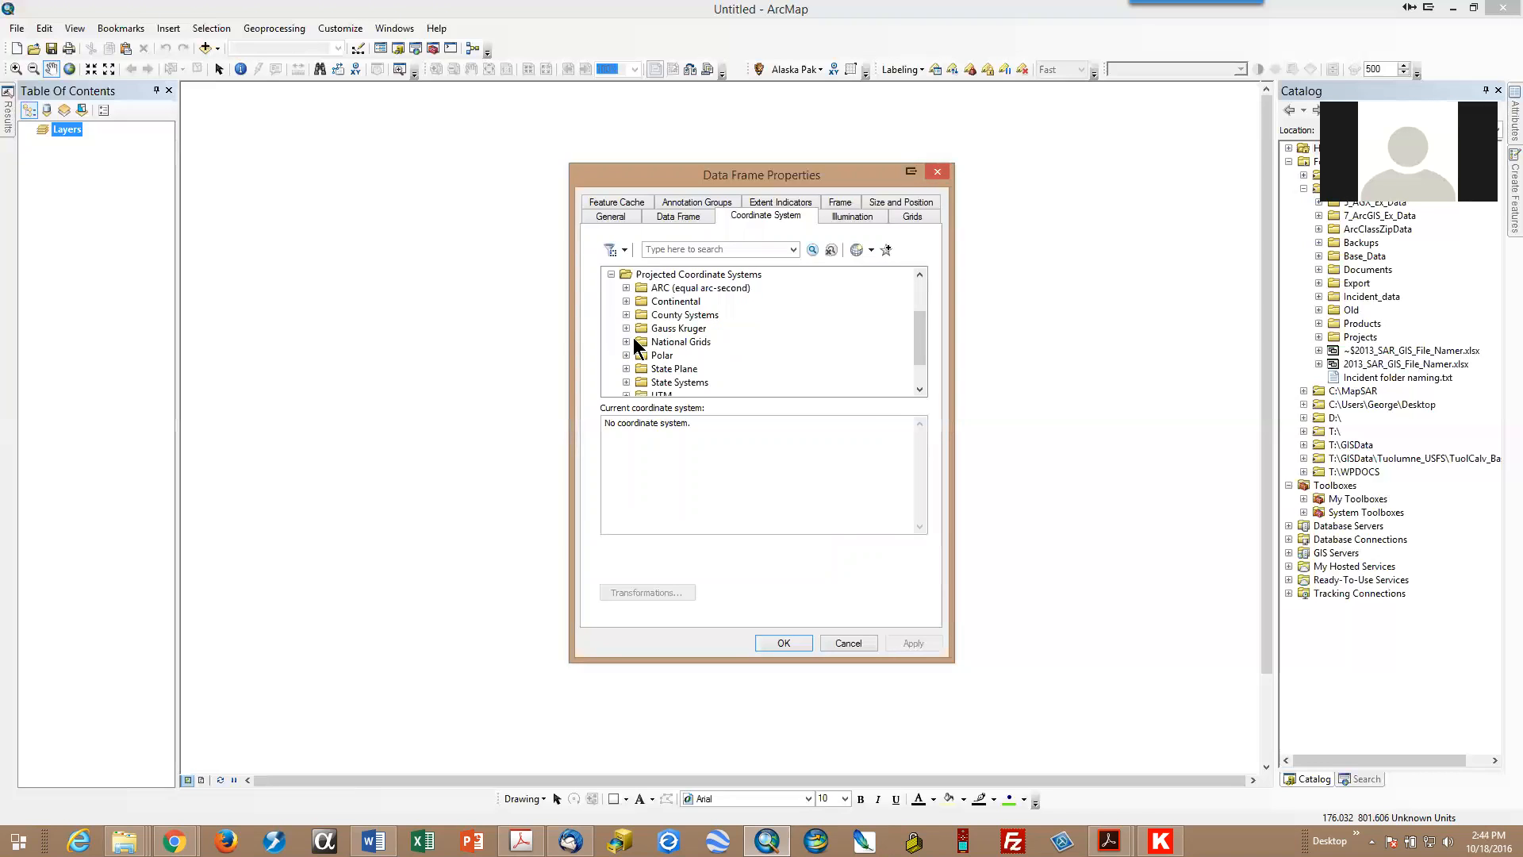
pyautogui.scroll(-1, 630, 357)
pyautogui.click(626, 356)
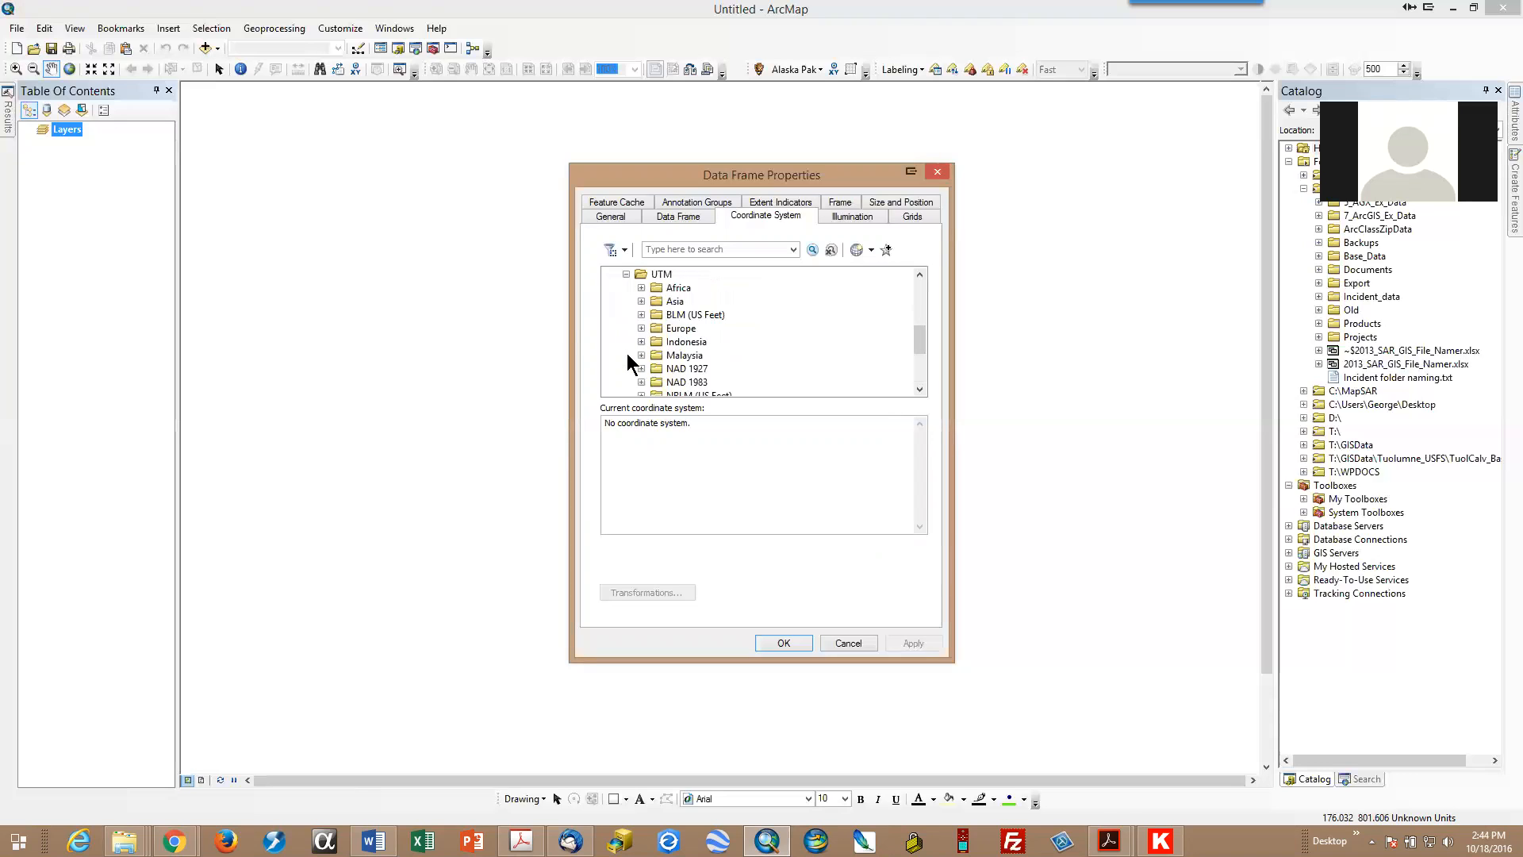
pyautogui.click(641, 380)
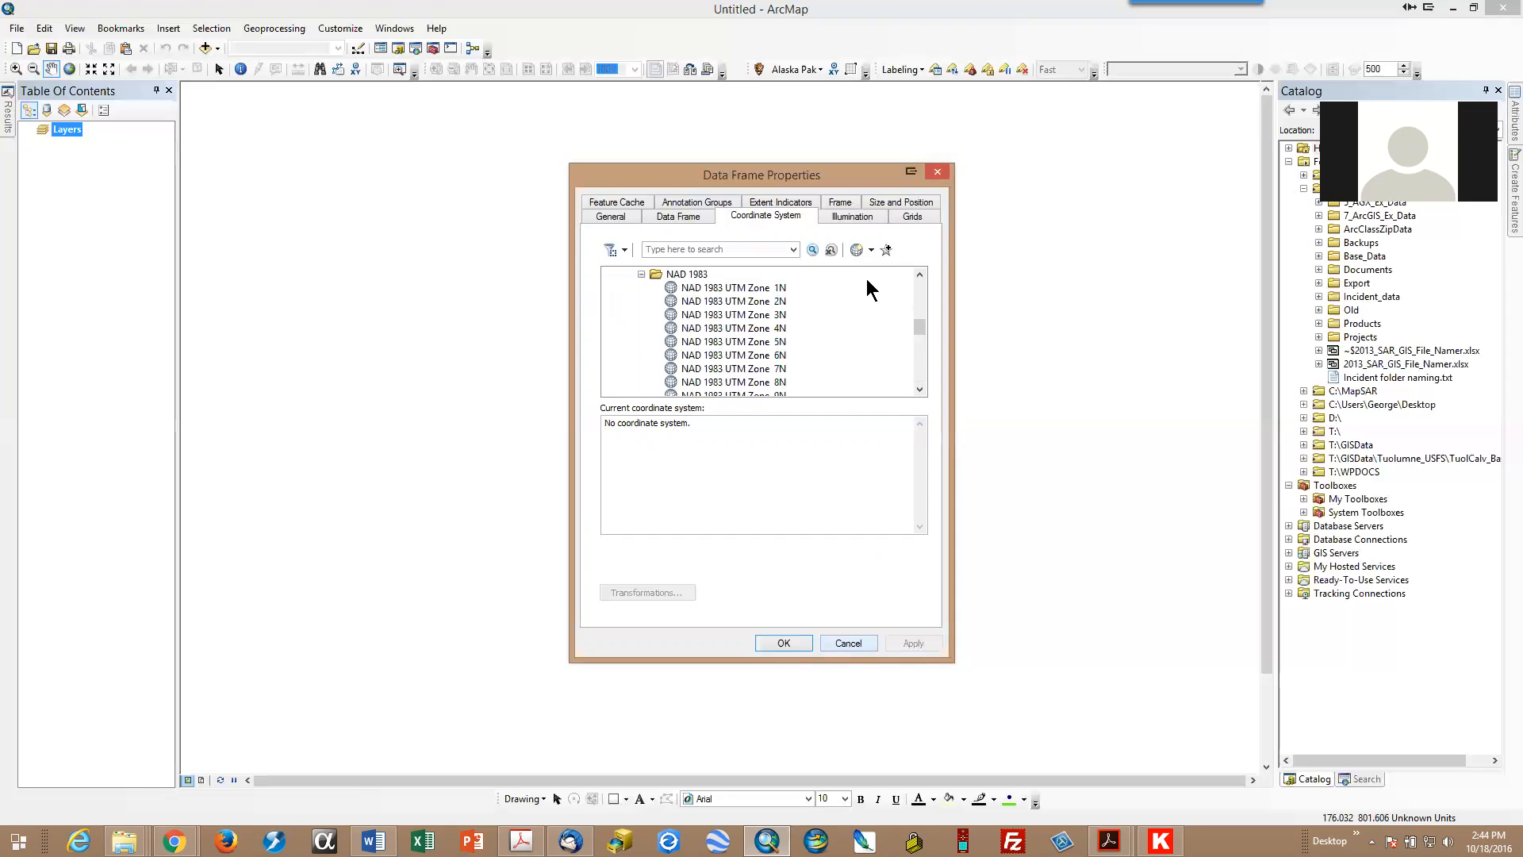
pyautogui.scroll(10, 867, 278)
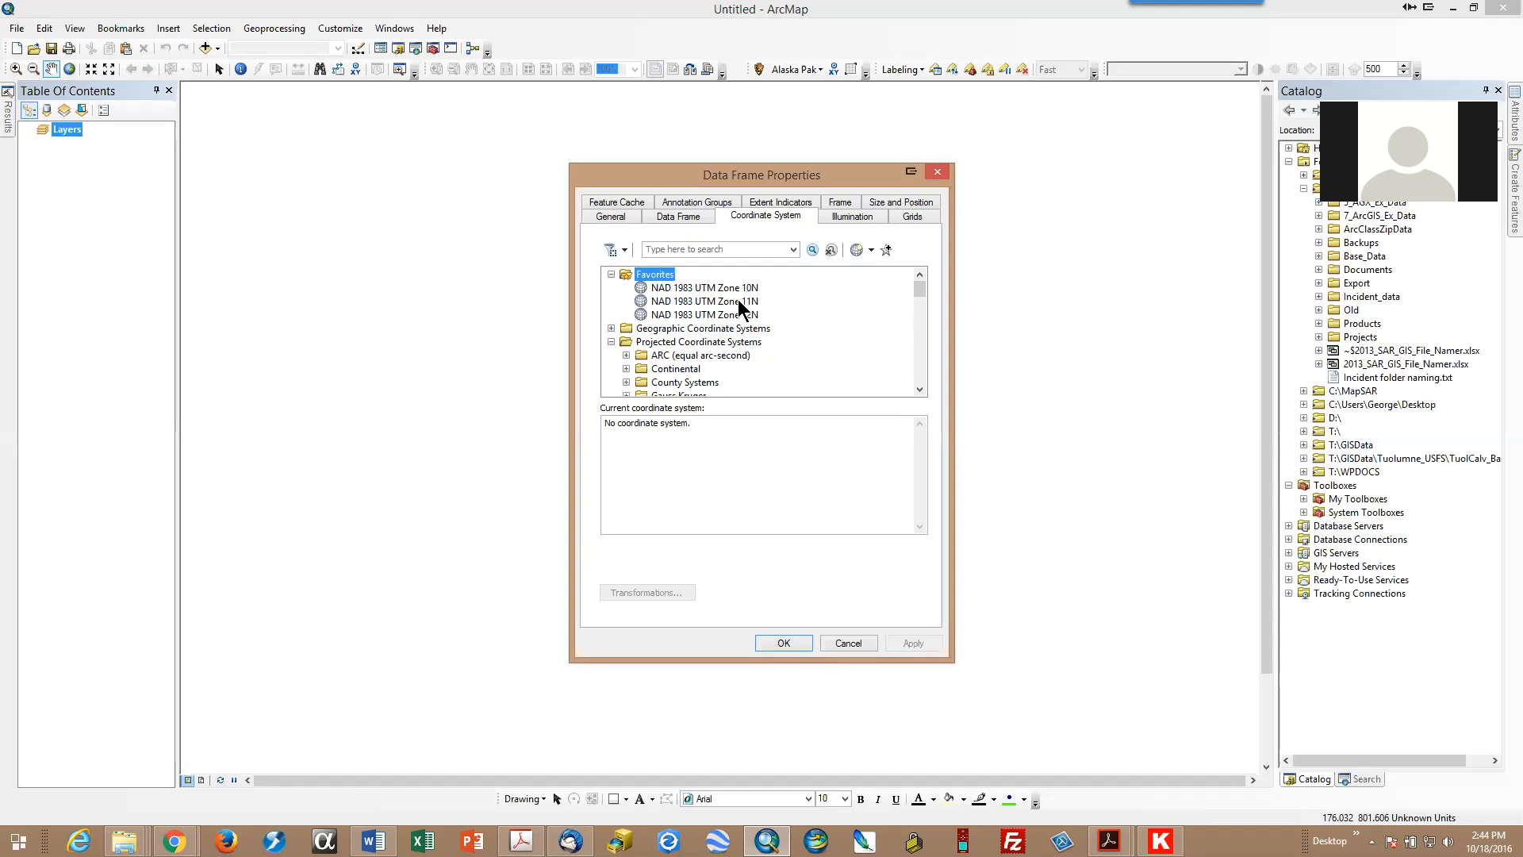
pyautogui.click(643, 301)
pyautogui.click(785, 646)
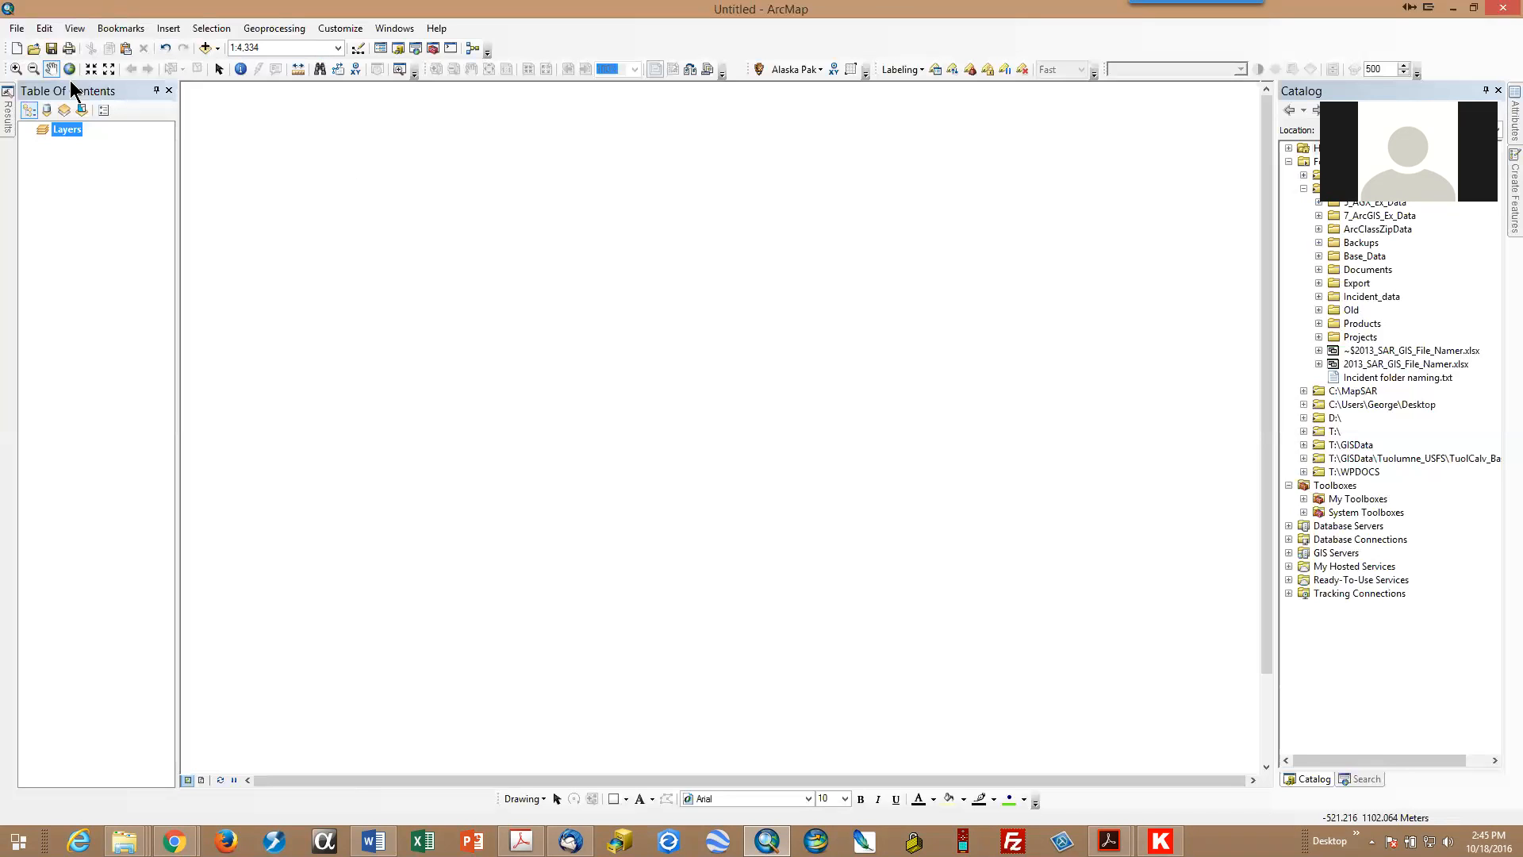
# Step: Start saving the map document under a new name and choose the Projects folder in C:\GIS_Data as its location
pyautogui.click(16, 30)
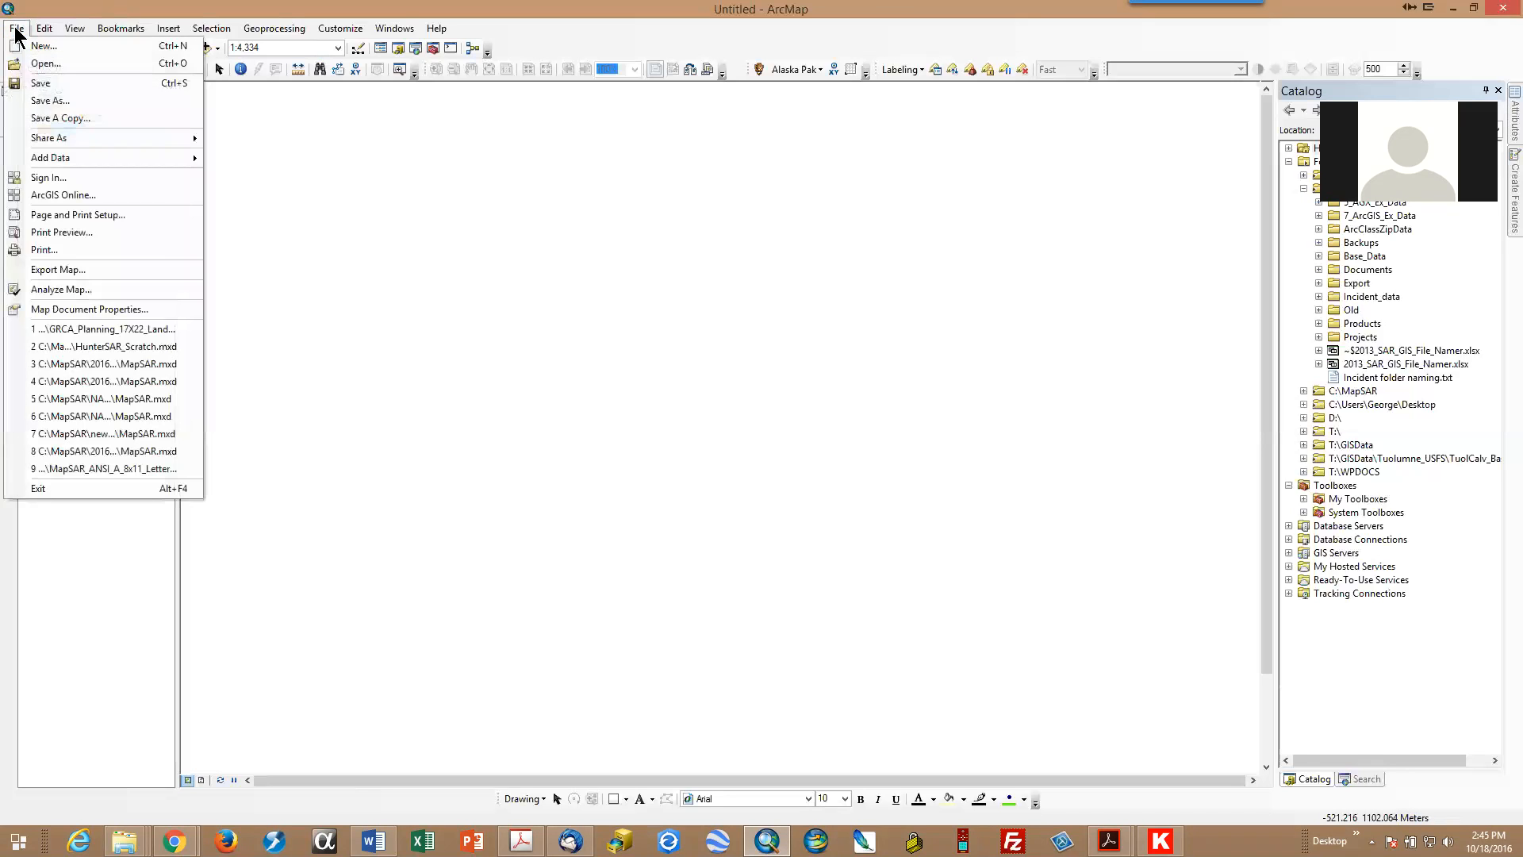
pyautogui.click(52, 89)
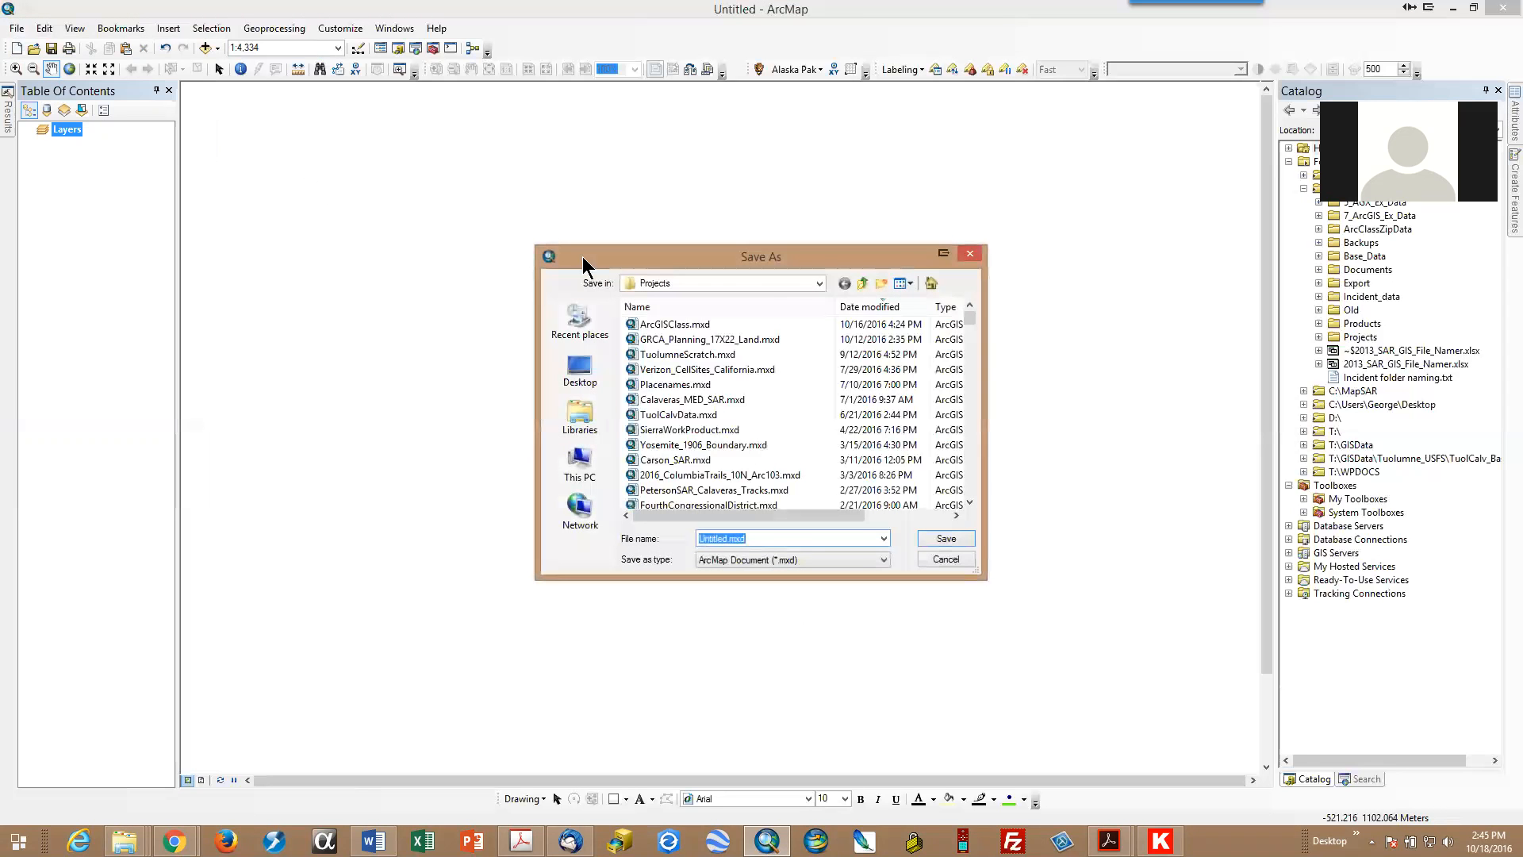
pyautogui.click(819, 284)
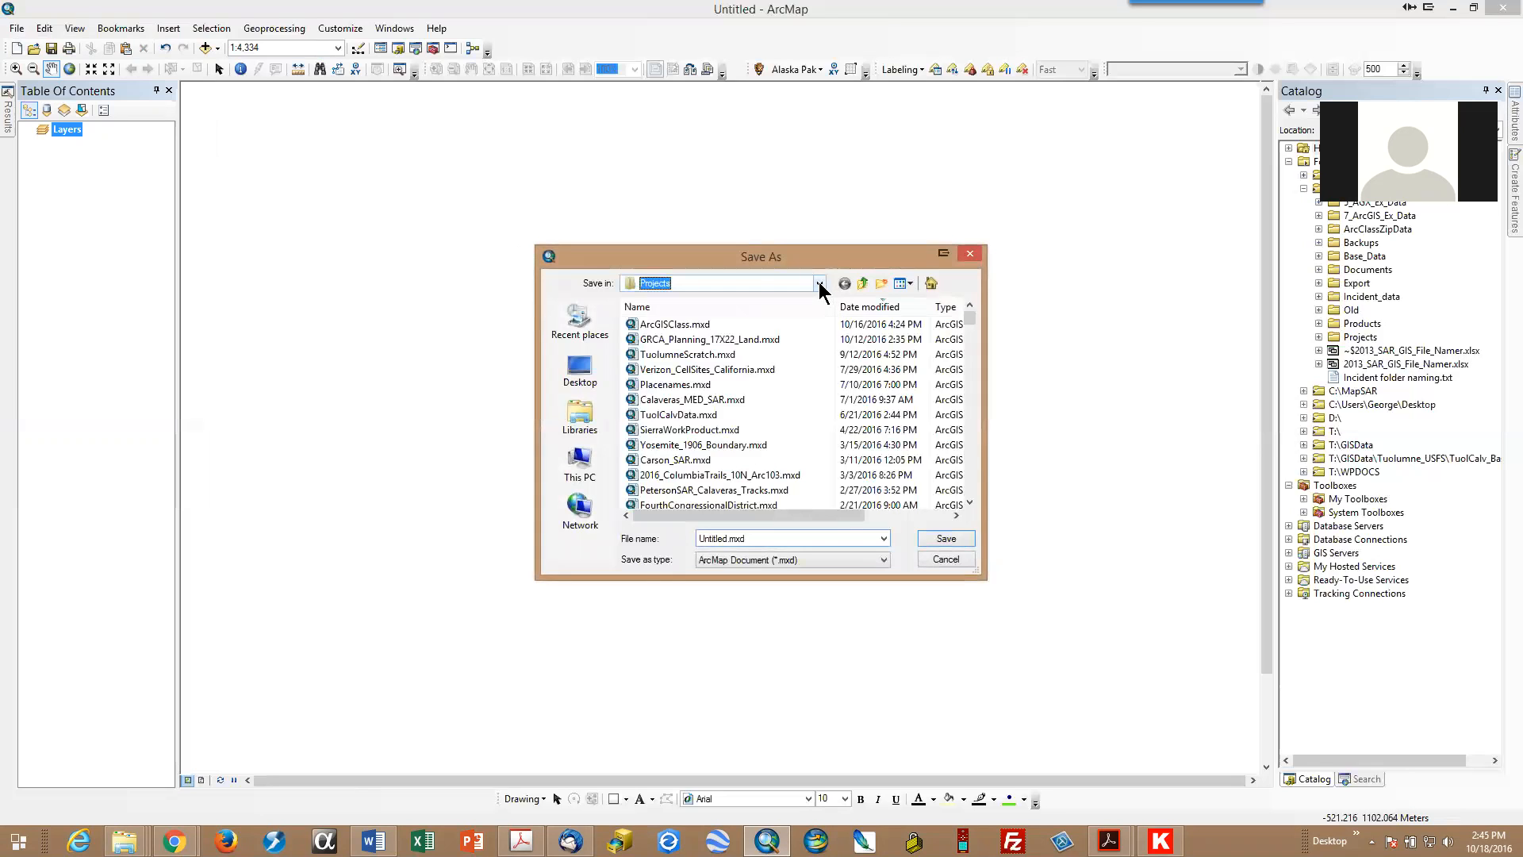
pyautogui.click(819, 284)
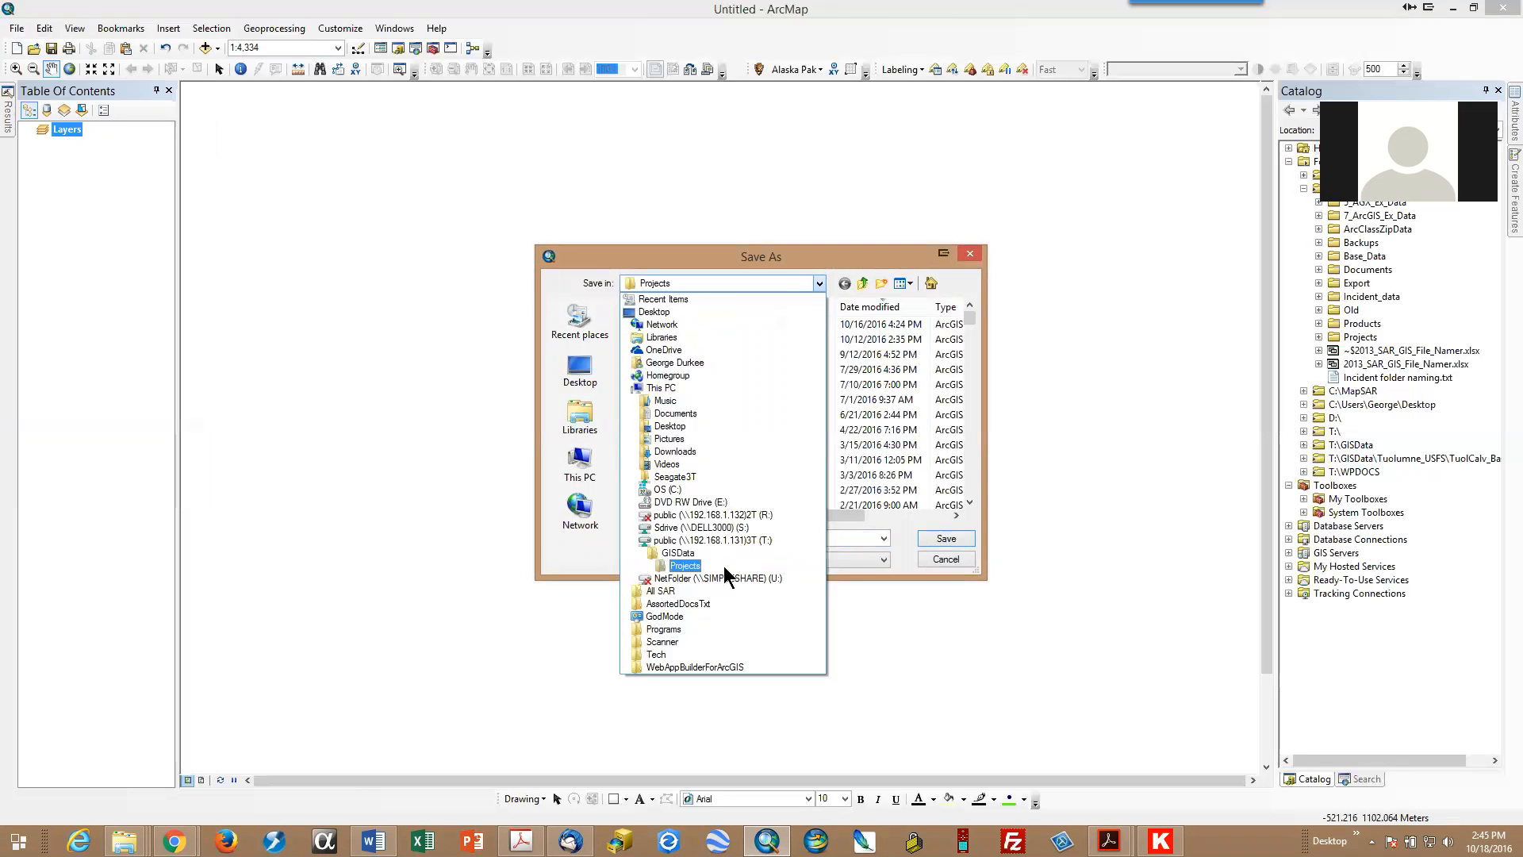
pyautogui.click(694, 490)
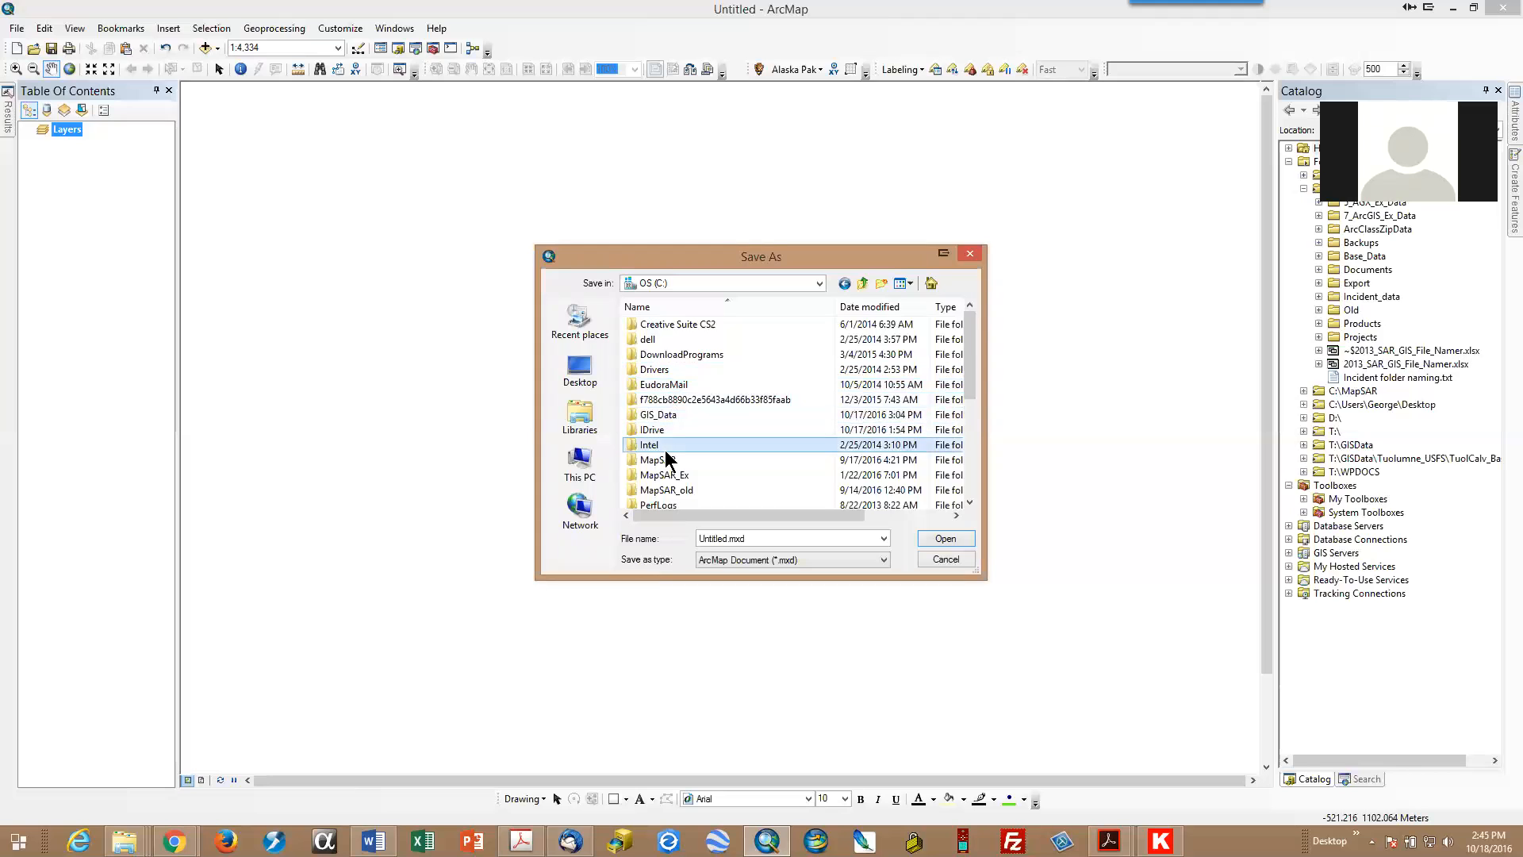
pyautogui.click(666, 446)
pyautogui.scroll(-2, 665, 450)
pyautogui.scroll(2, 665, 450)
pyautogui.scroll(-2, 659, 422)
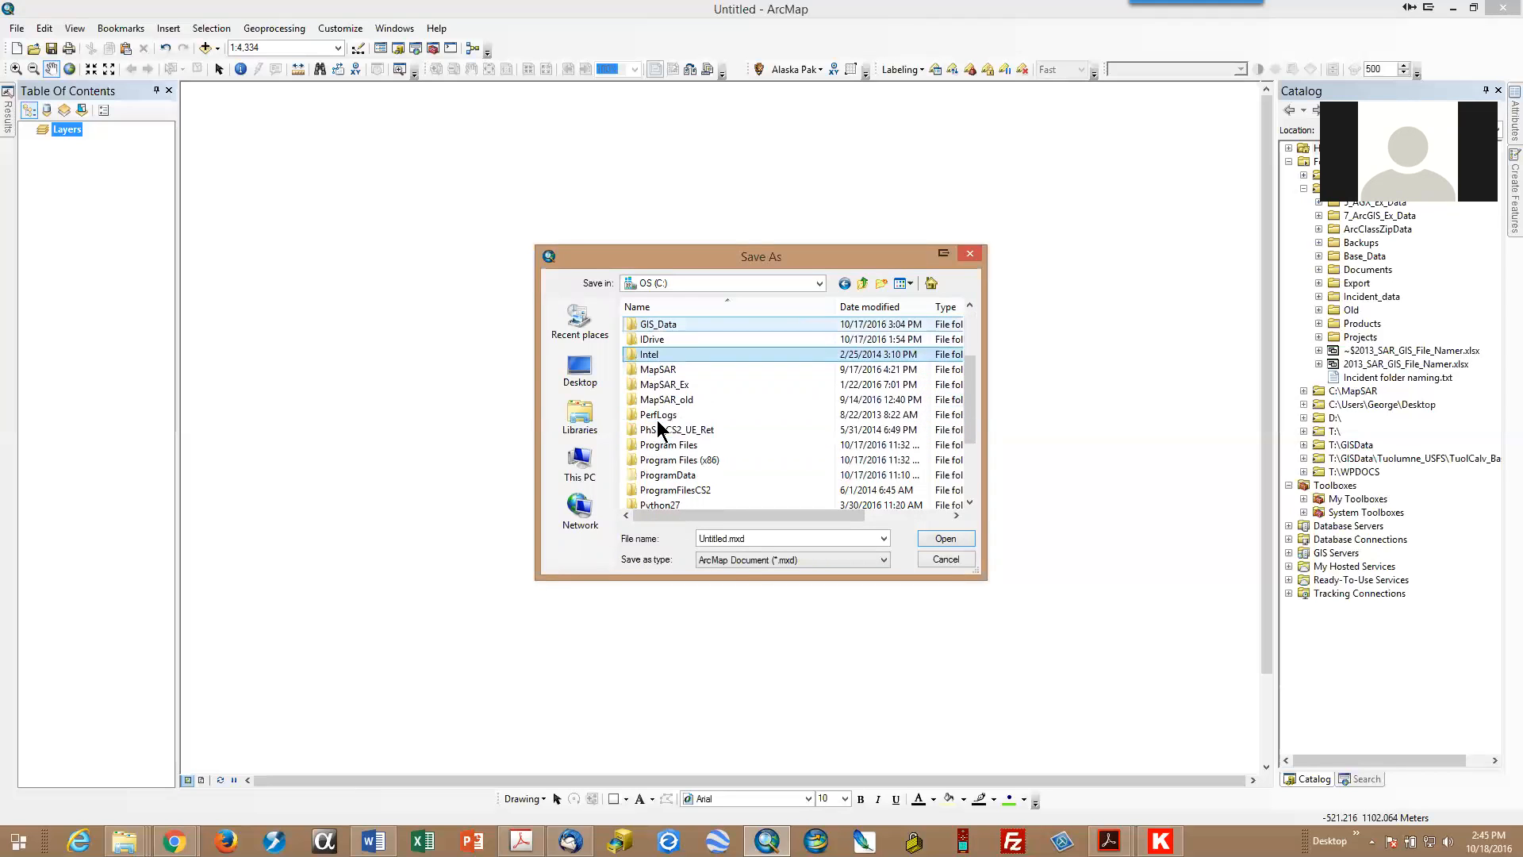
pyautogui.scroll(1, 658, 421)
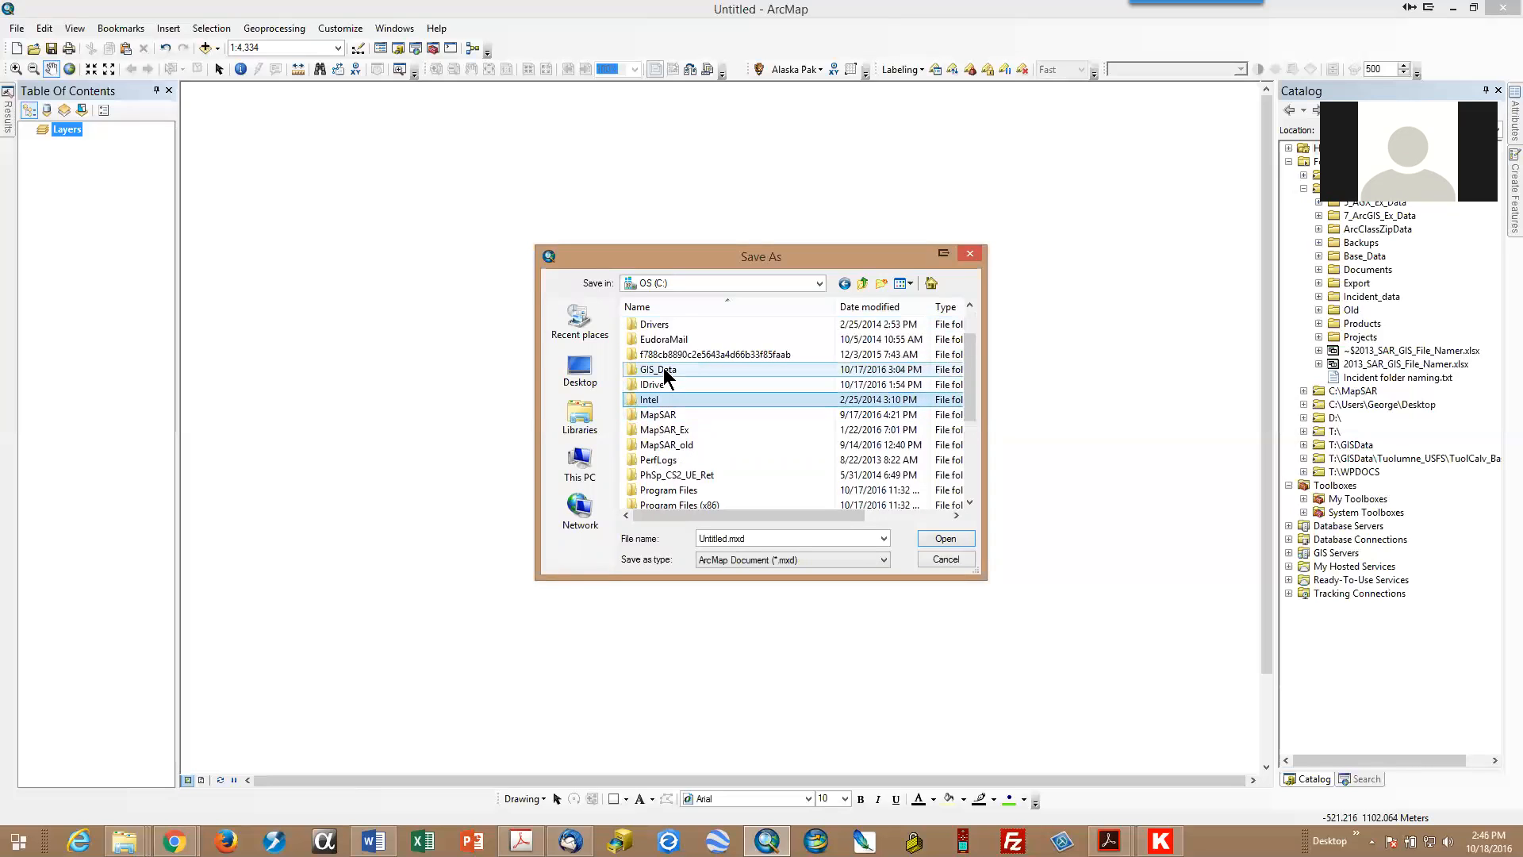
pyautogui.doubleClick(664, 371)
pyautogui.click(670, 476)
pyautogui.doubleClick(671, 476)
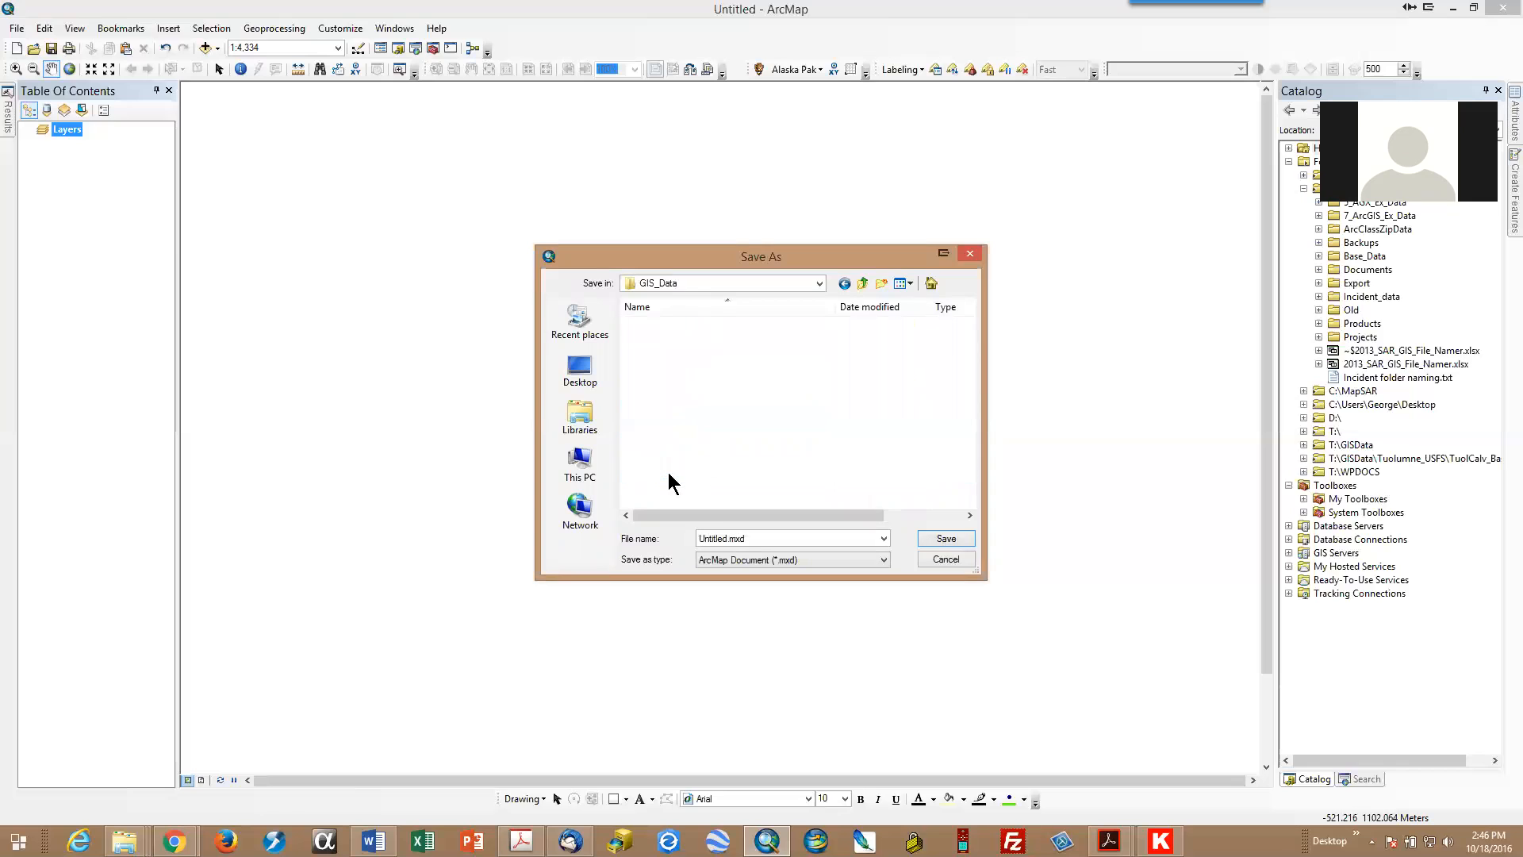
# Step: Name the map document ArcBasicMapClass1_20161018 and save it
pyautogui.doubleClick(763, 540)
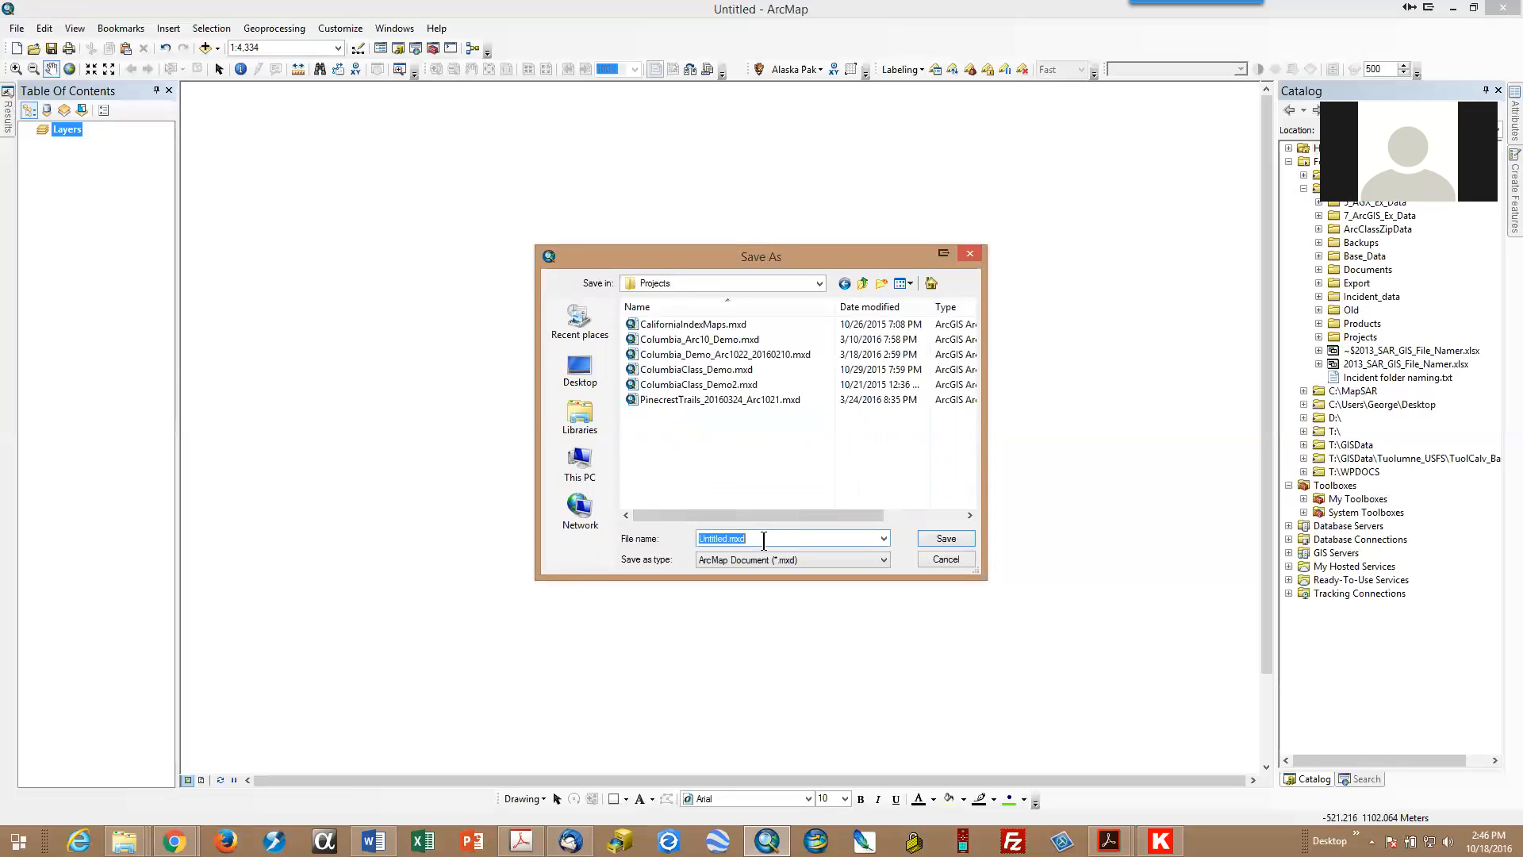
pyautogui.write('ArcBasicMapClas')
pyautogui.write('2016')
pyautogui.write('1018')
pyautogui.press('Return')
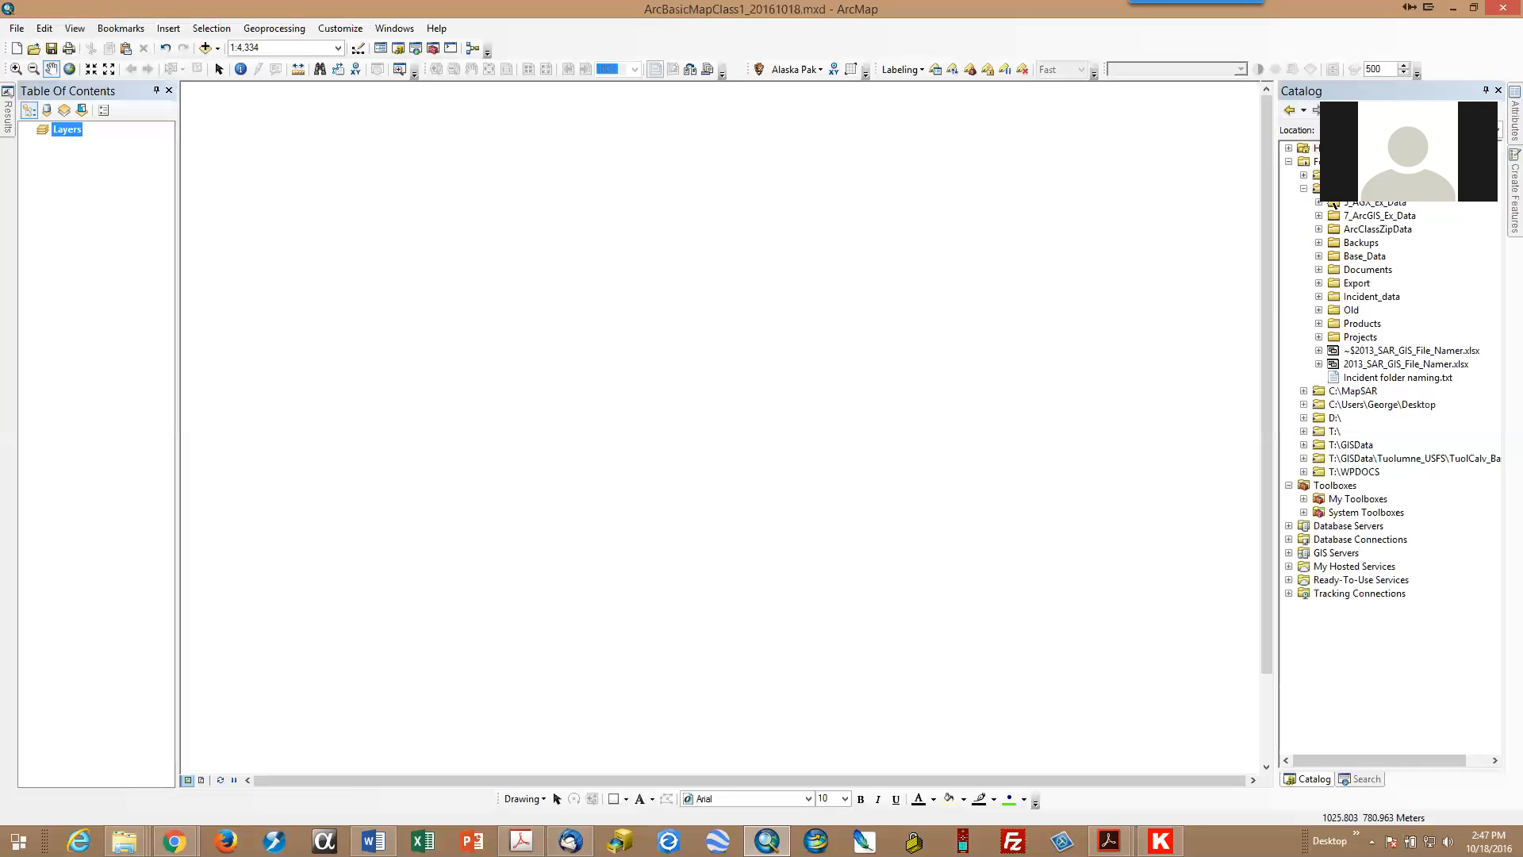
pyautogui.click(382, 35)
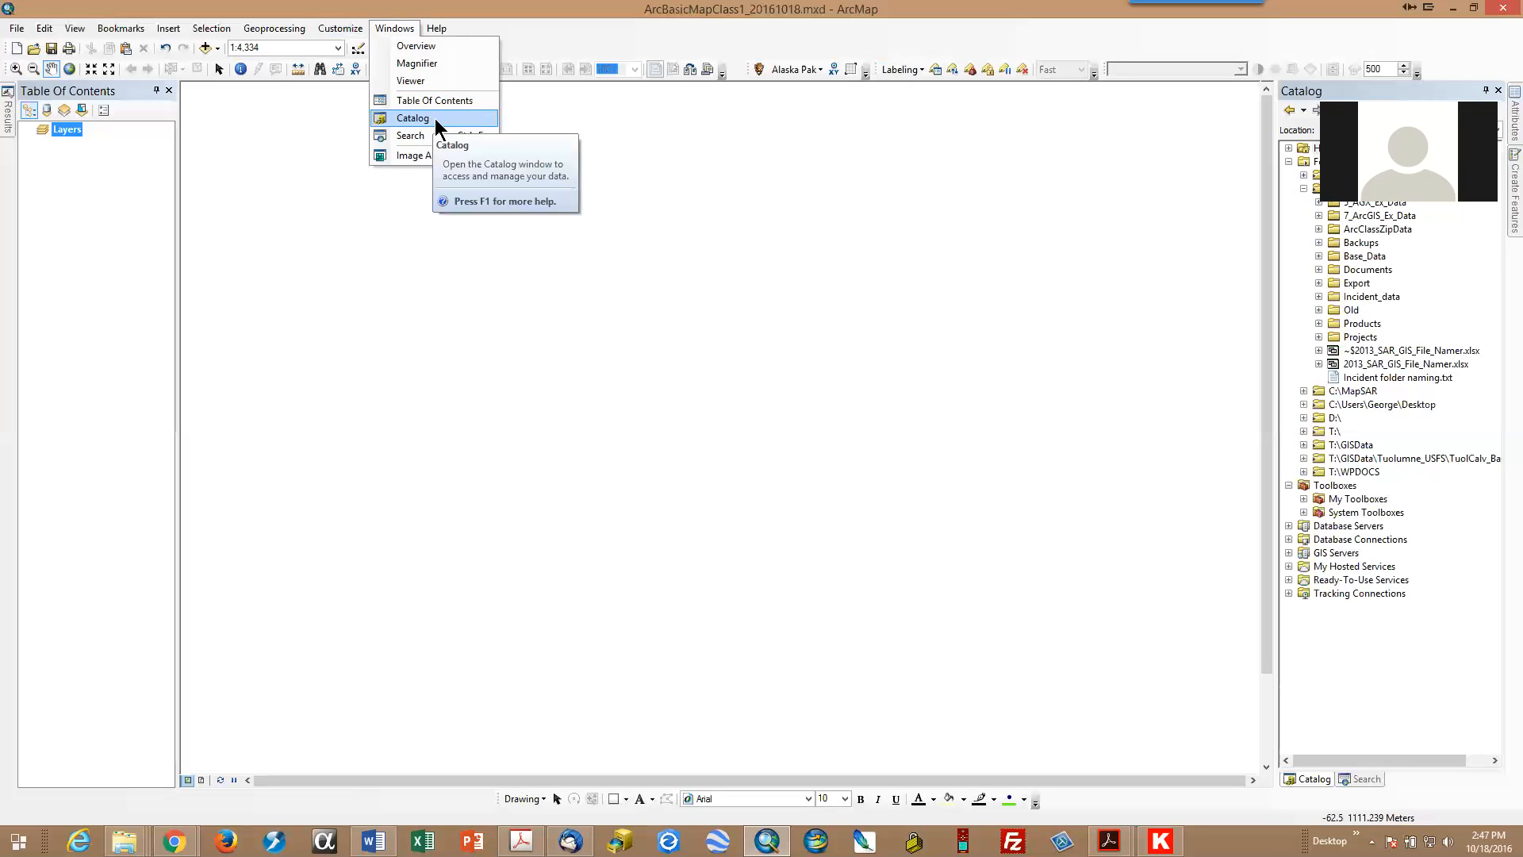
pyautogui.click(432, 2)
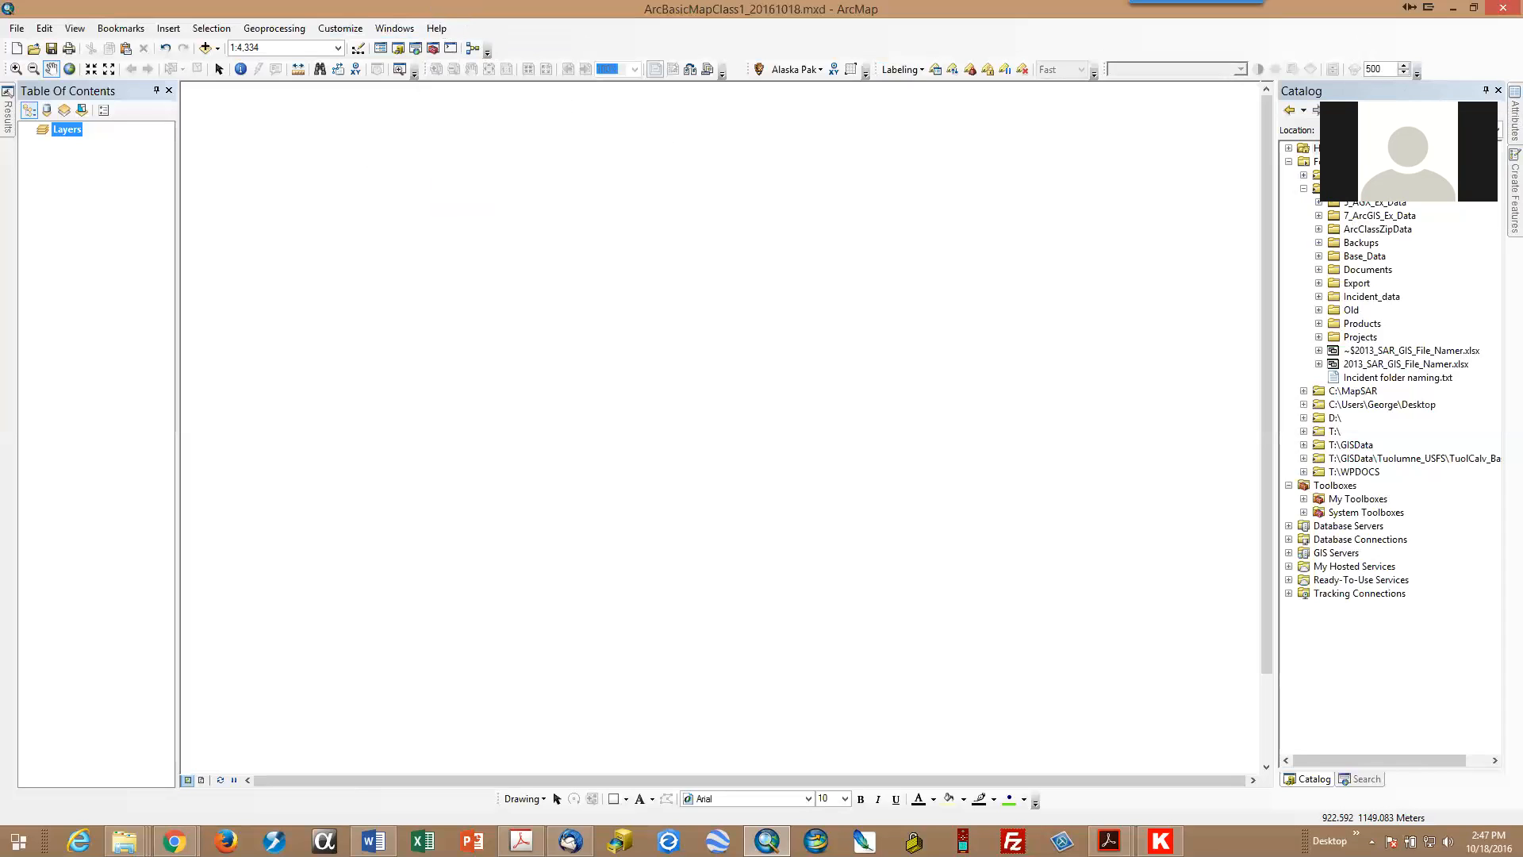
pyautogui.click(1437, 110)
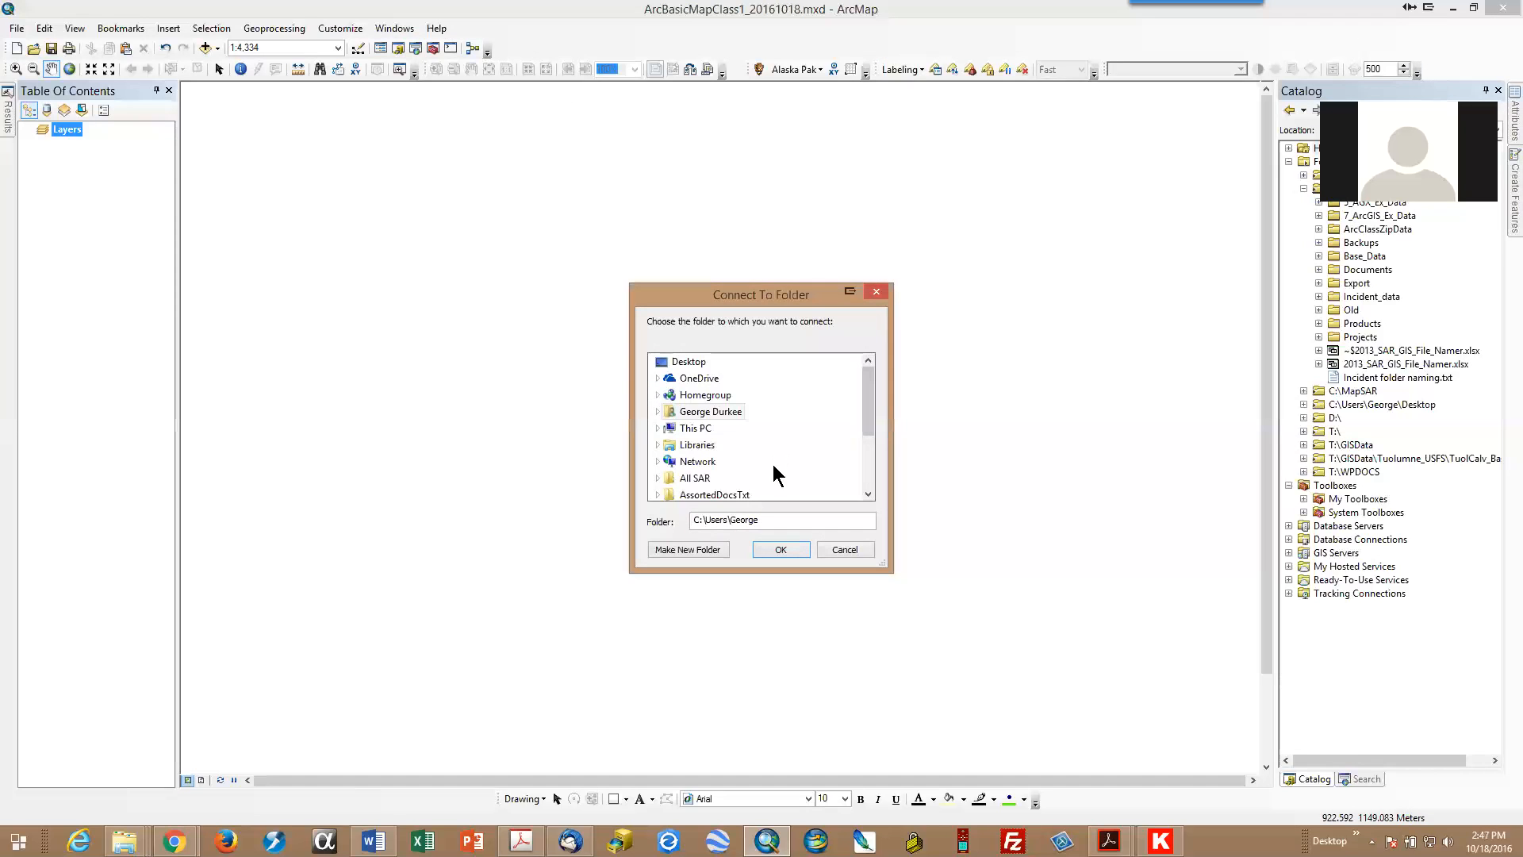
pyautogui.click(658, 429)
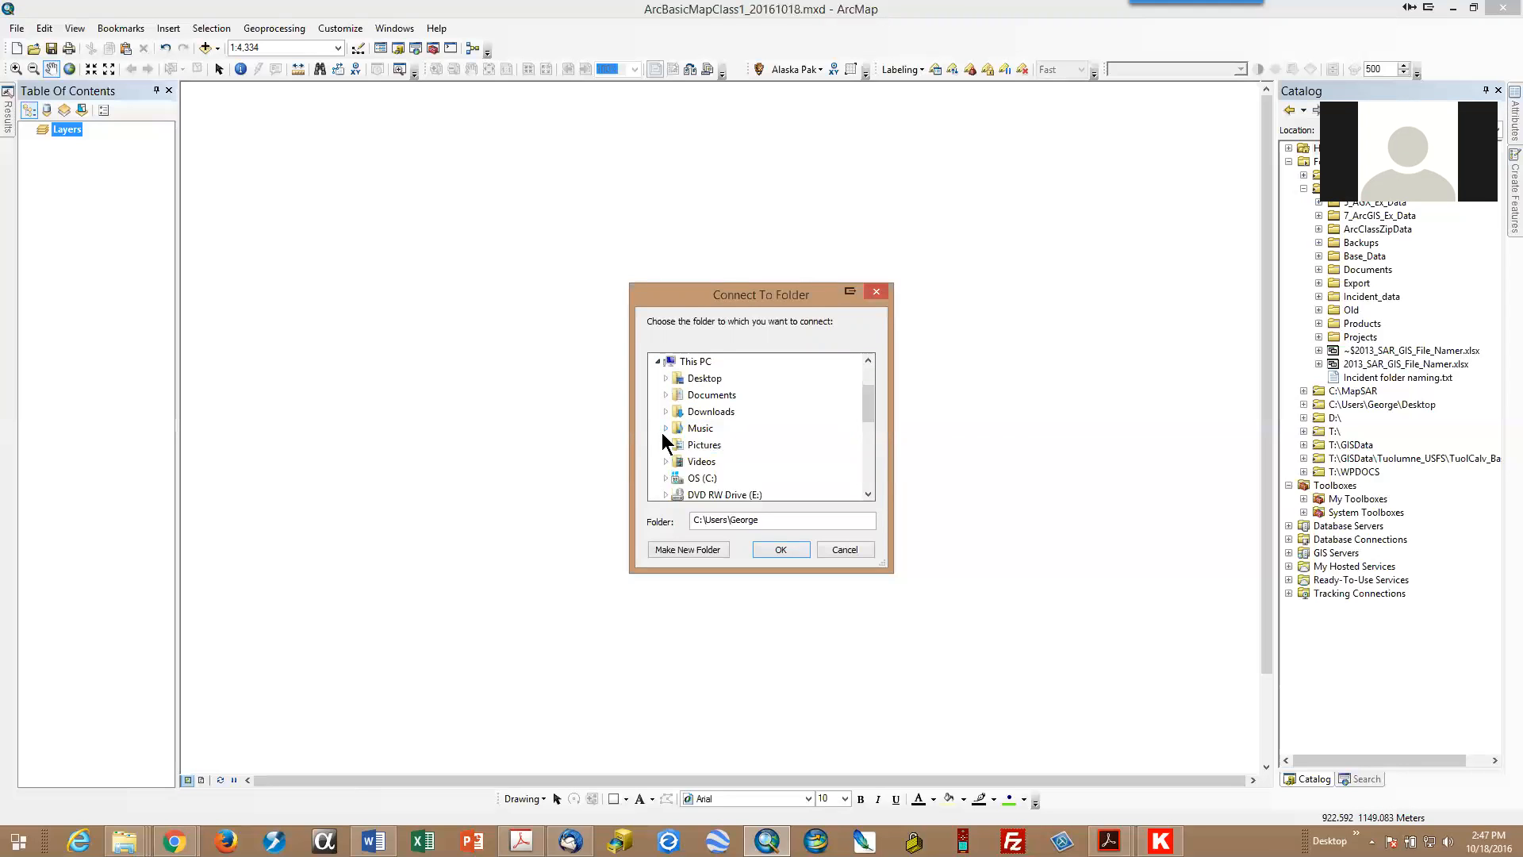
pyautogui.scroll(-1, 665, 433)
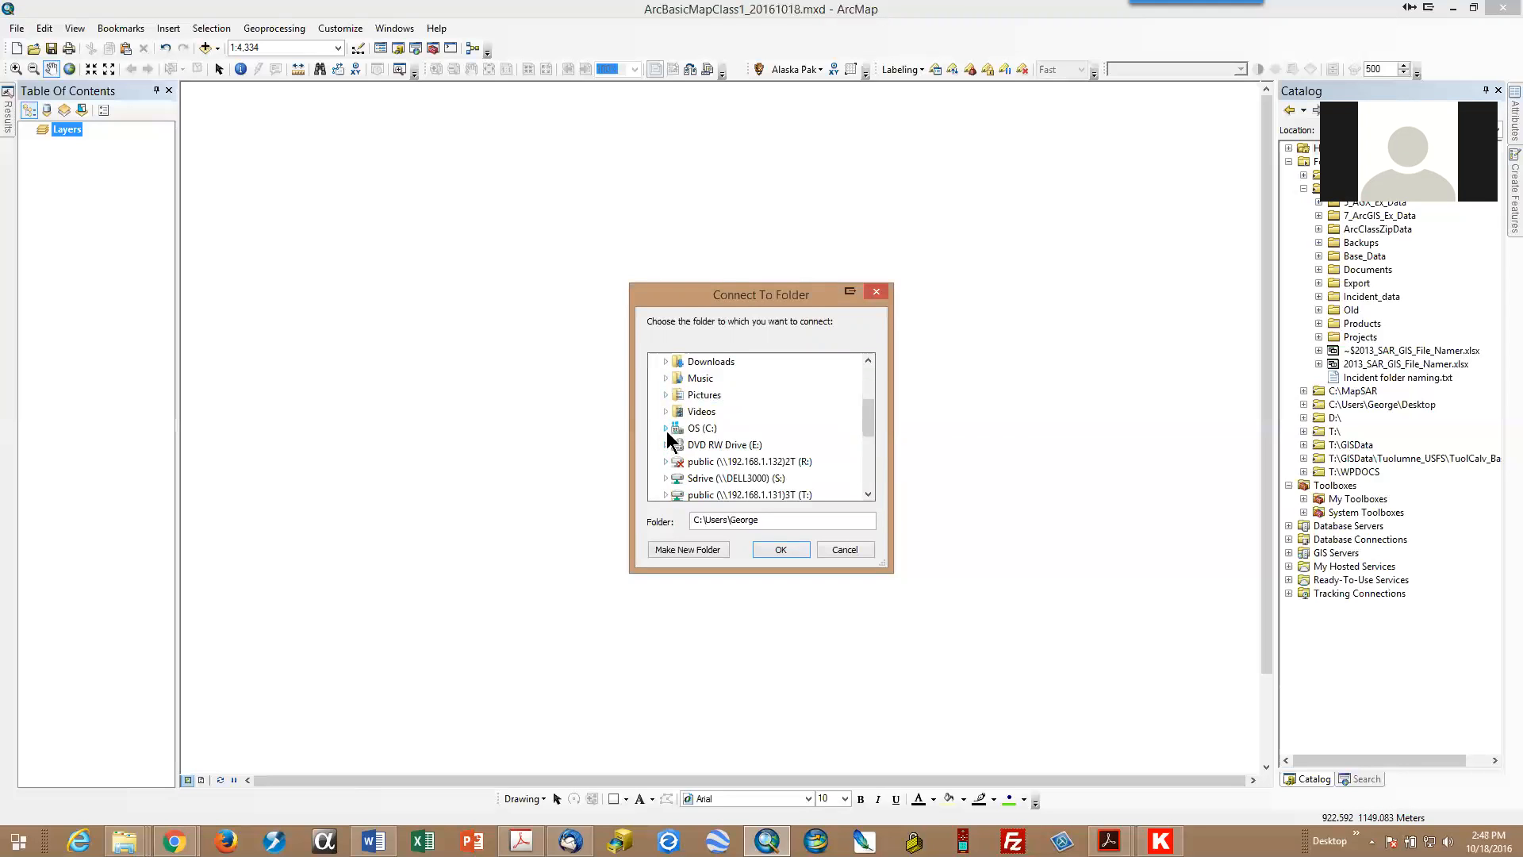
pyautogui.click(667, 428)
pyautogui.click(702, 478)
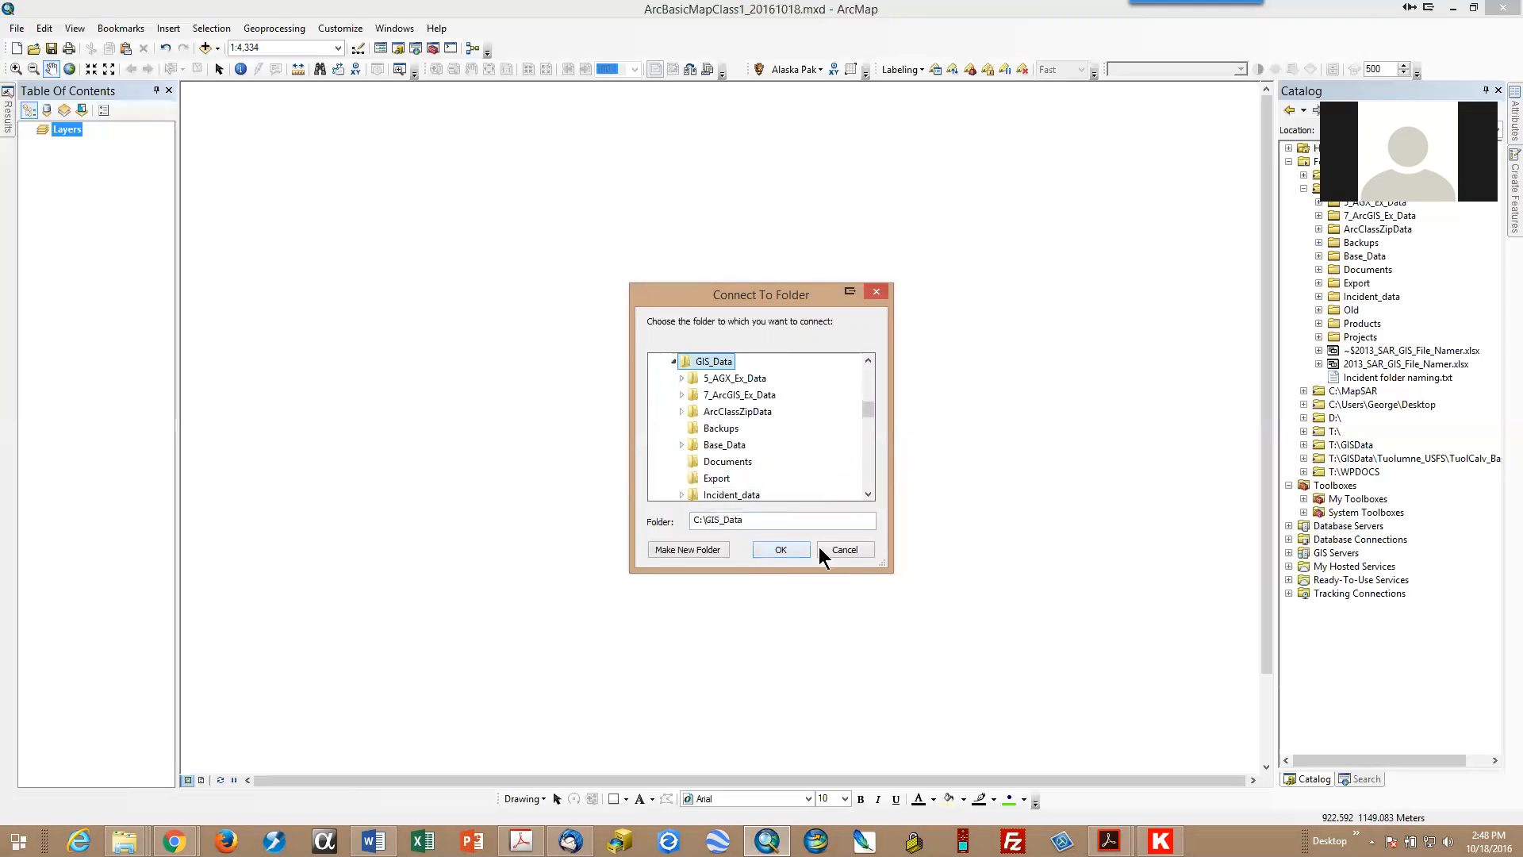
pyautogui.click(853, 551)
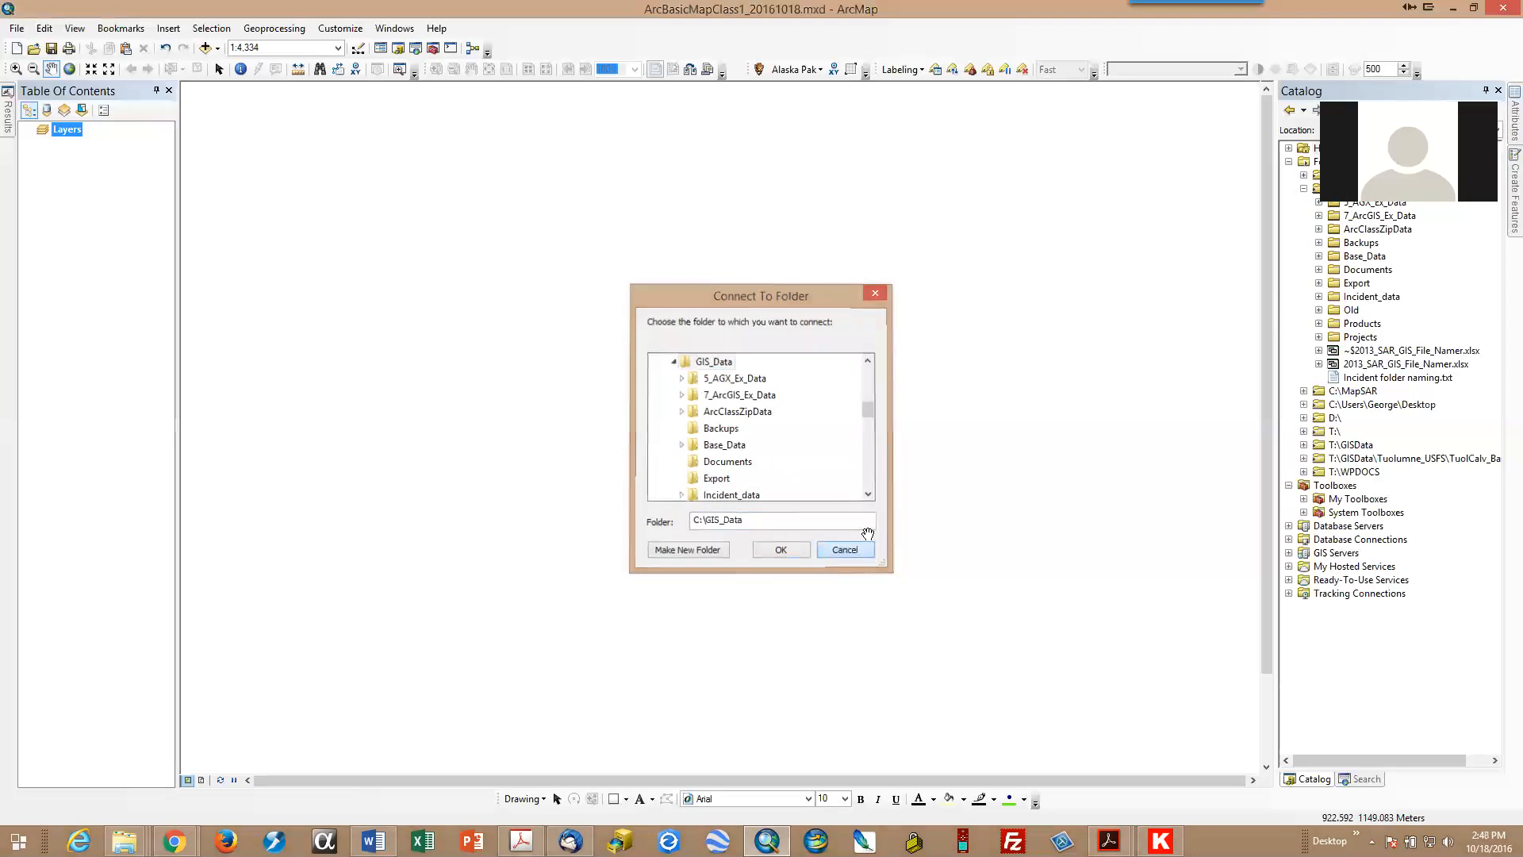
# Step: Add the topo mosaic o_ne0101.sid from the topo_maps folder of Base_Data as a map layer and collapse its legend entry
pyautogui.click(1319, 255)
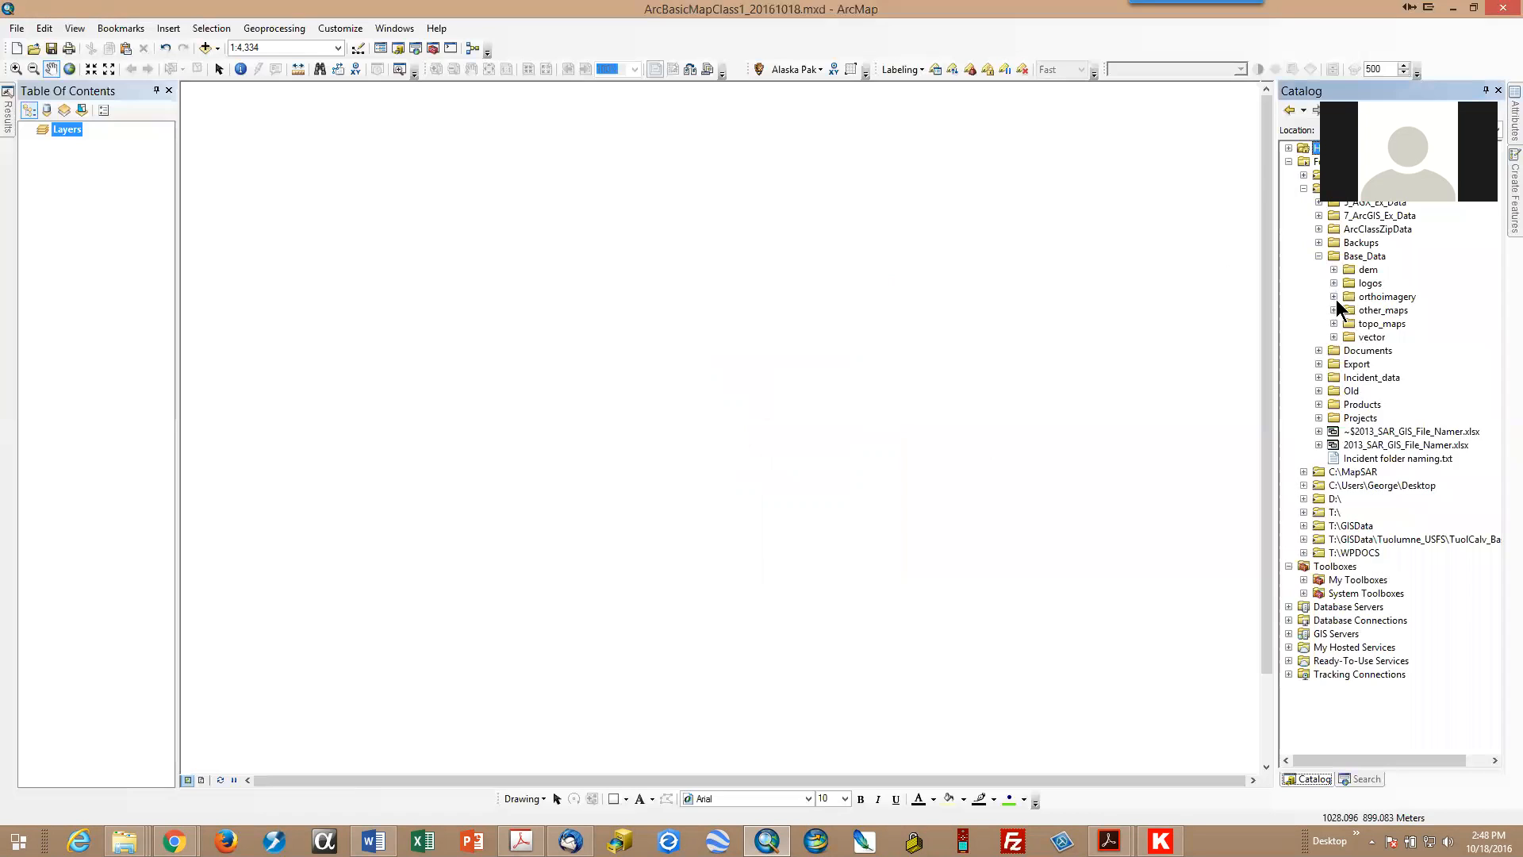
pyautogui.click(1334, 324)
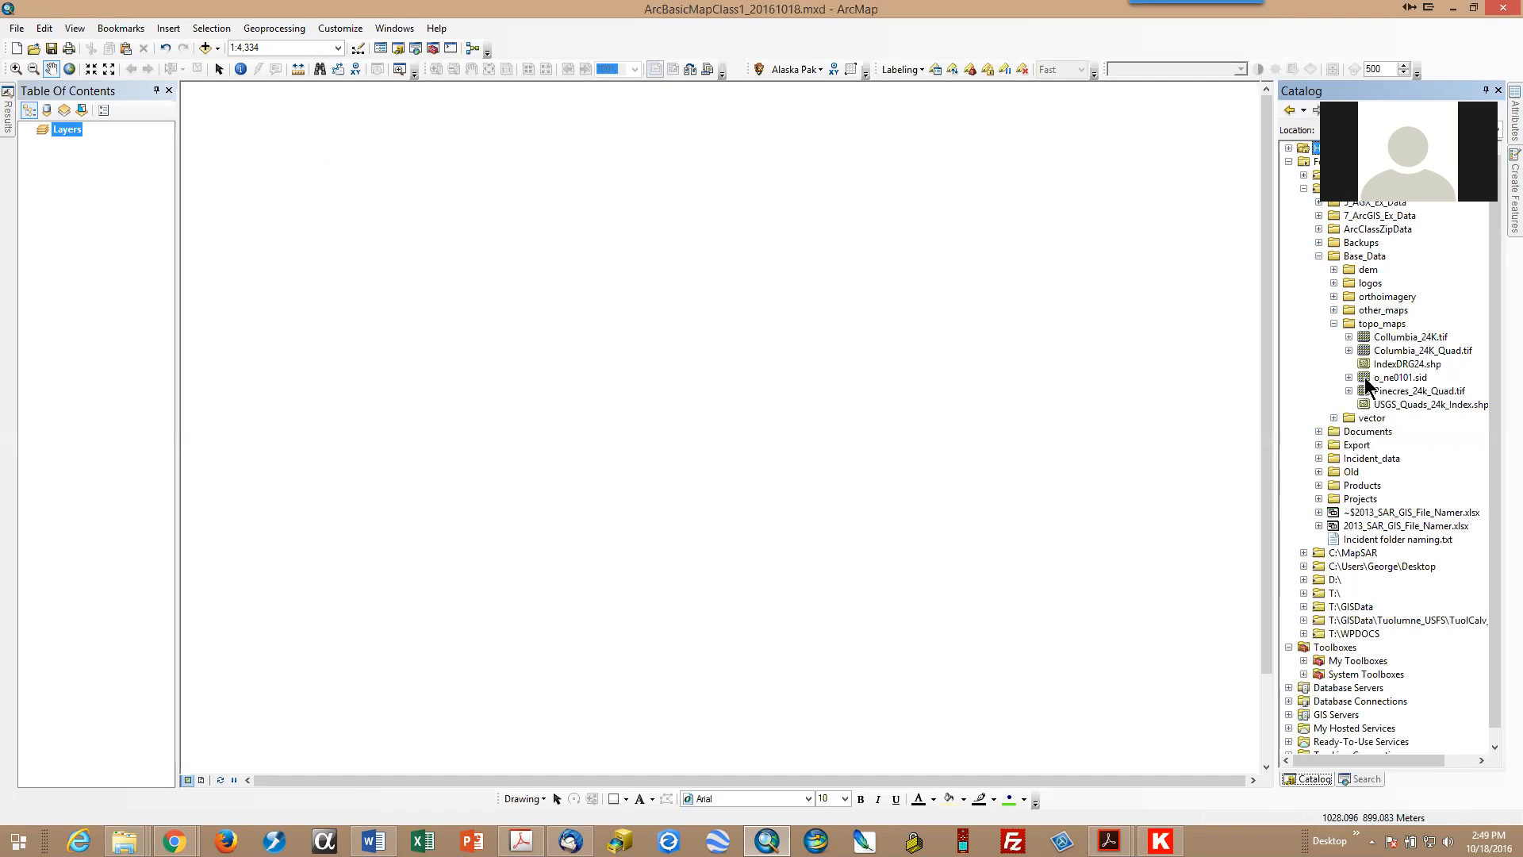
pyautogui.moveTo(1367, 384); pyautogui.dragTo(76, 197)
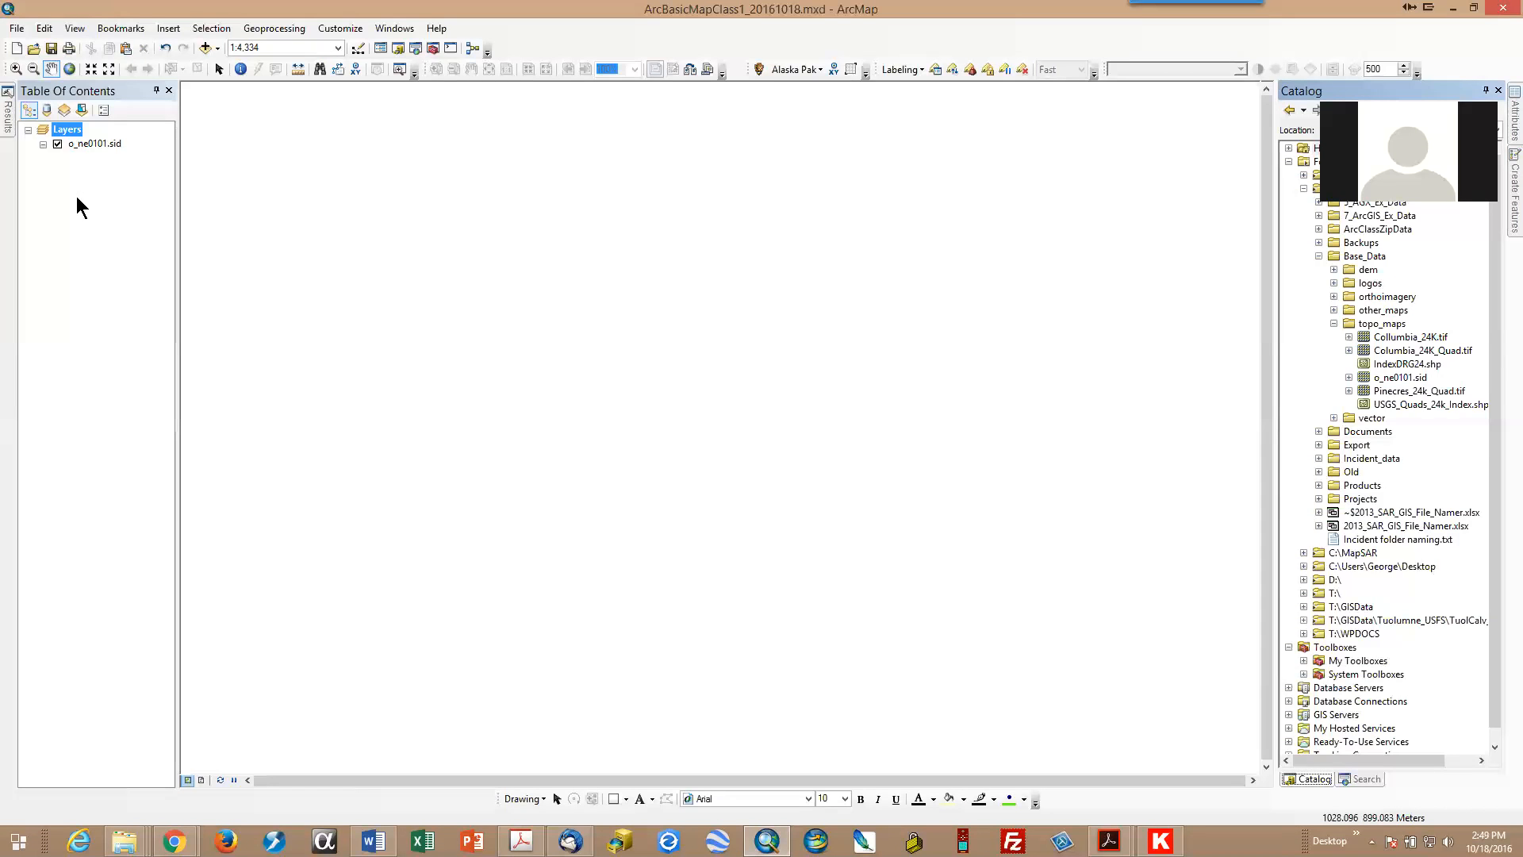
pyautogui.click(43, 144)
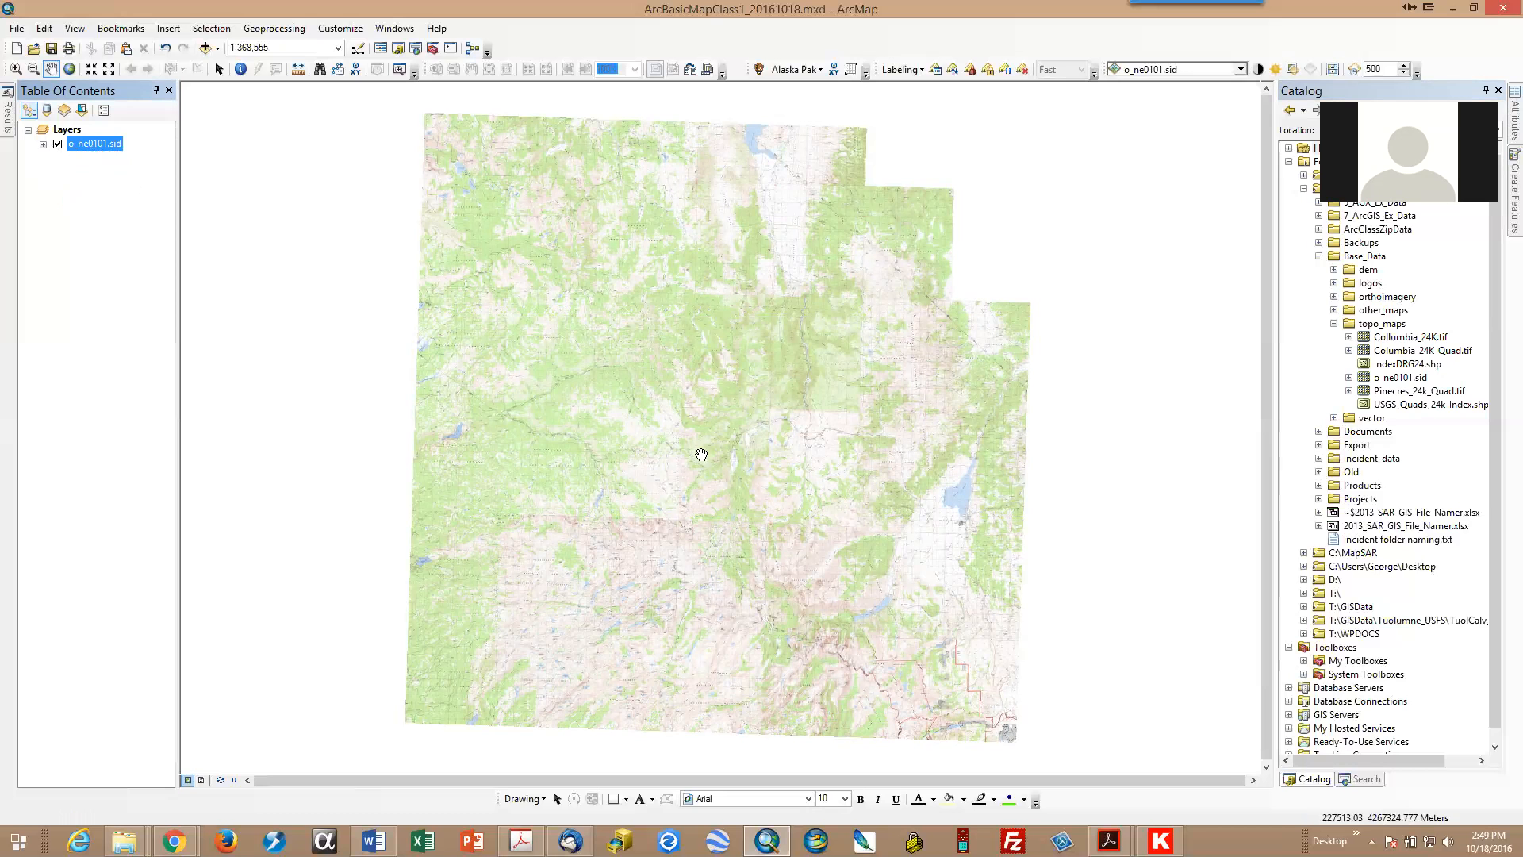
pyautogui.scroll(2, 745, 466)
pyautogui.scroll(-4, 749, 467)
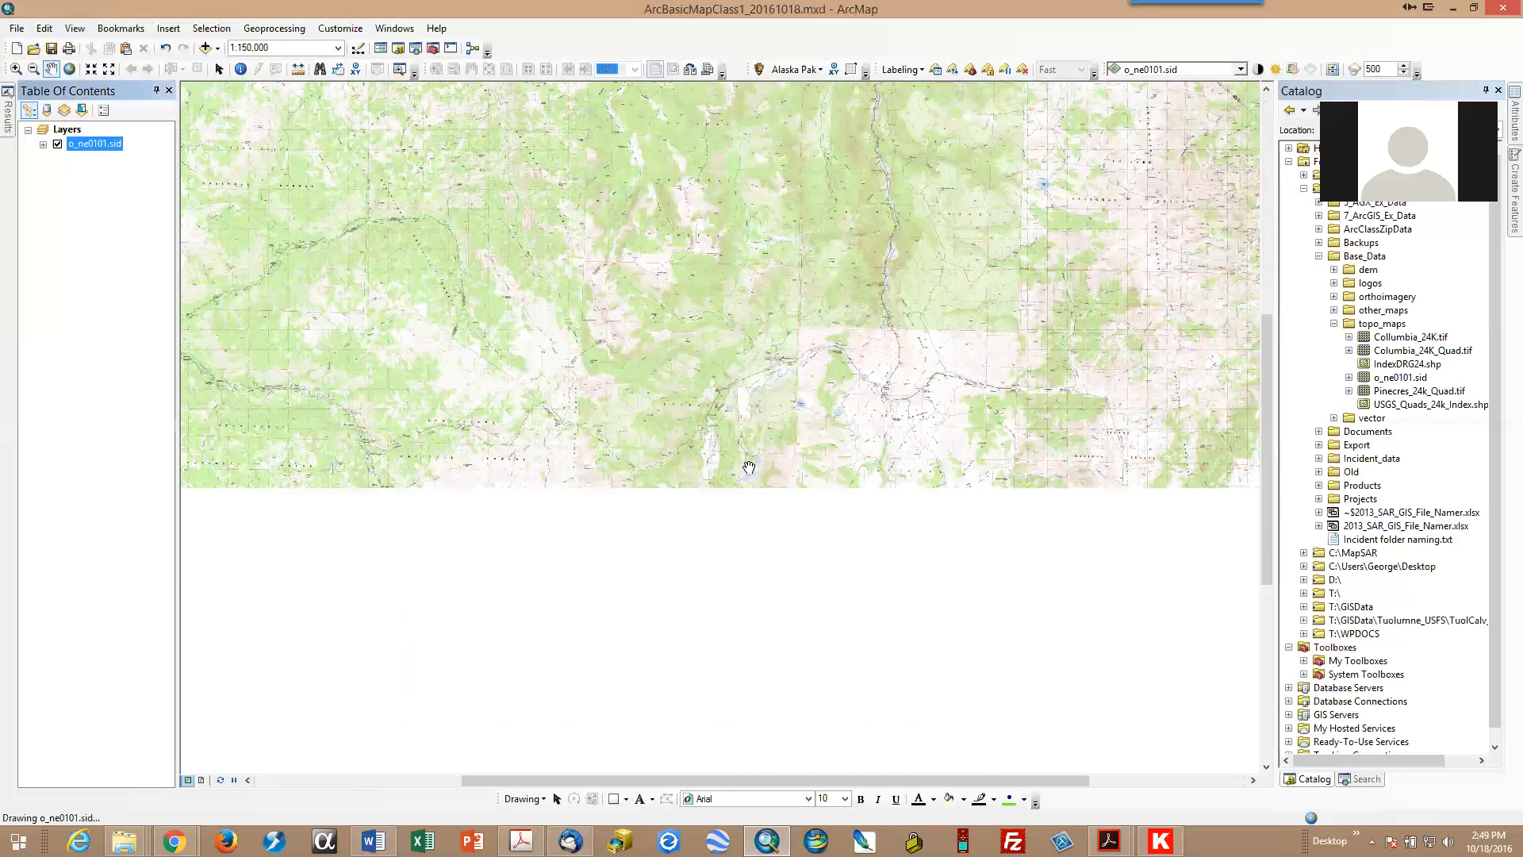
# Step: Add the hillshade TuolCalv_Hillshd_10m.tif from the dem folder of Base_Data as a layer above the topo mosaic
pyautogui.click(16, 69)
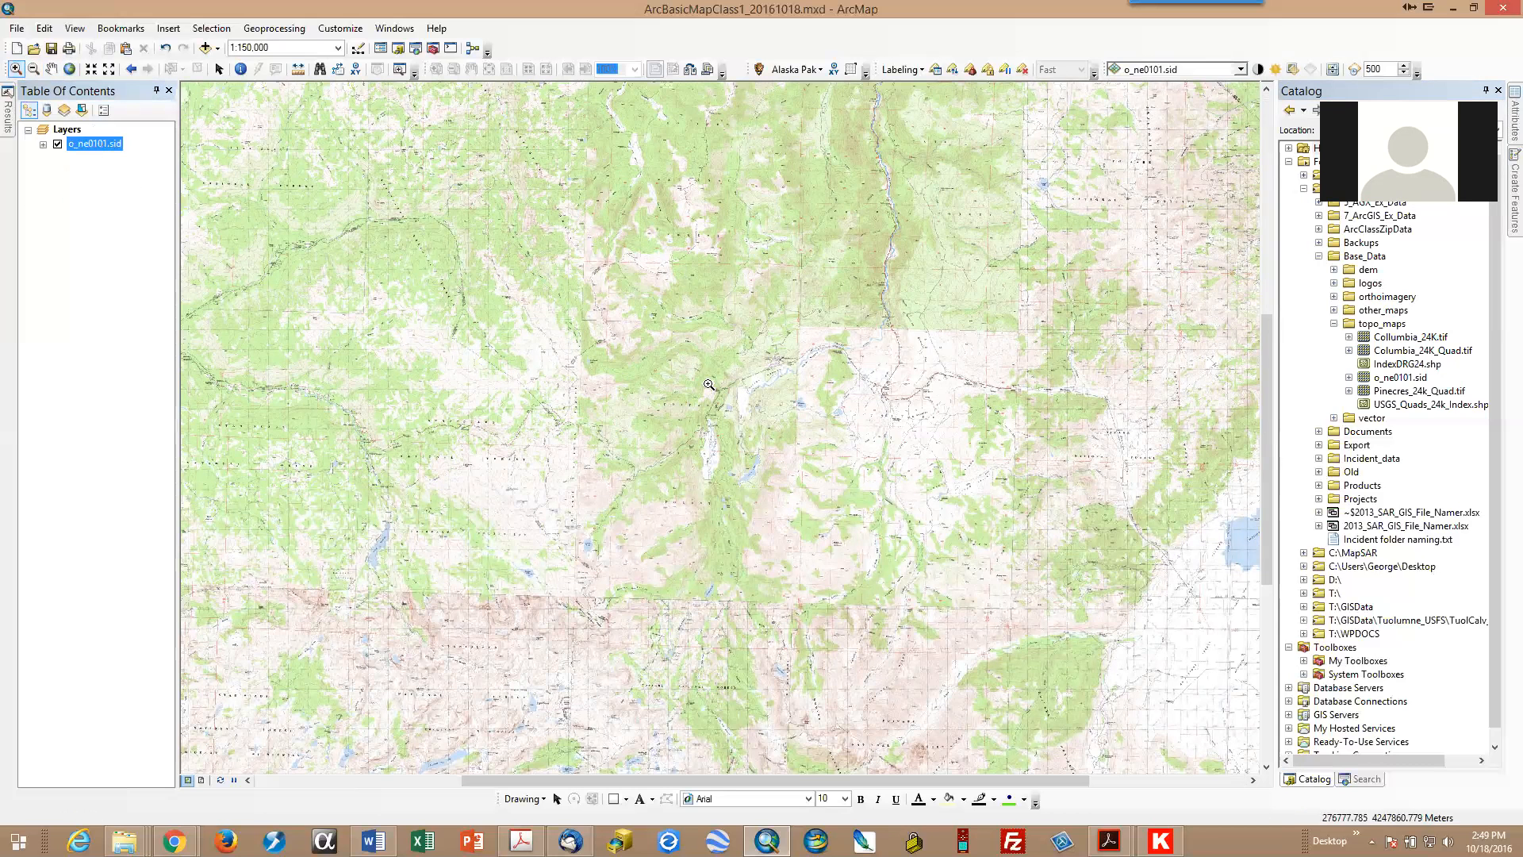
pyautogui.moveTo(615, 283); pyautogui.dragTo(1090, 623)
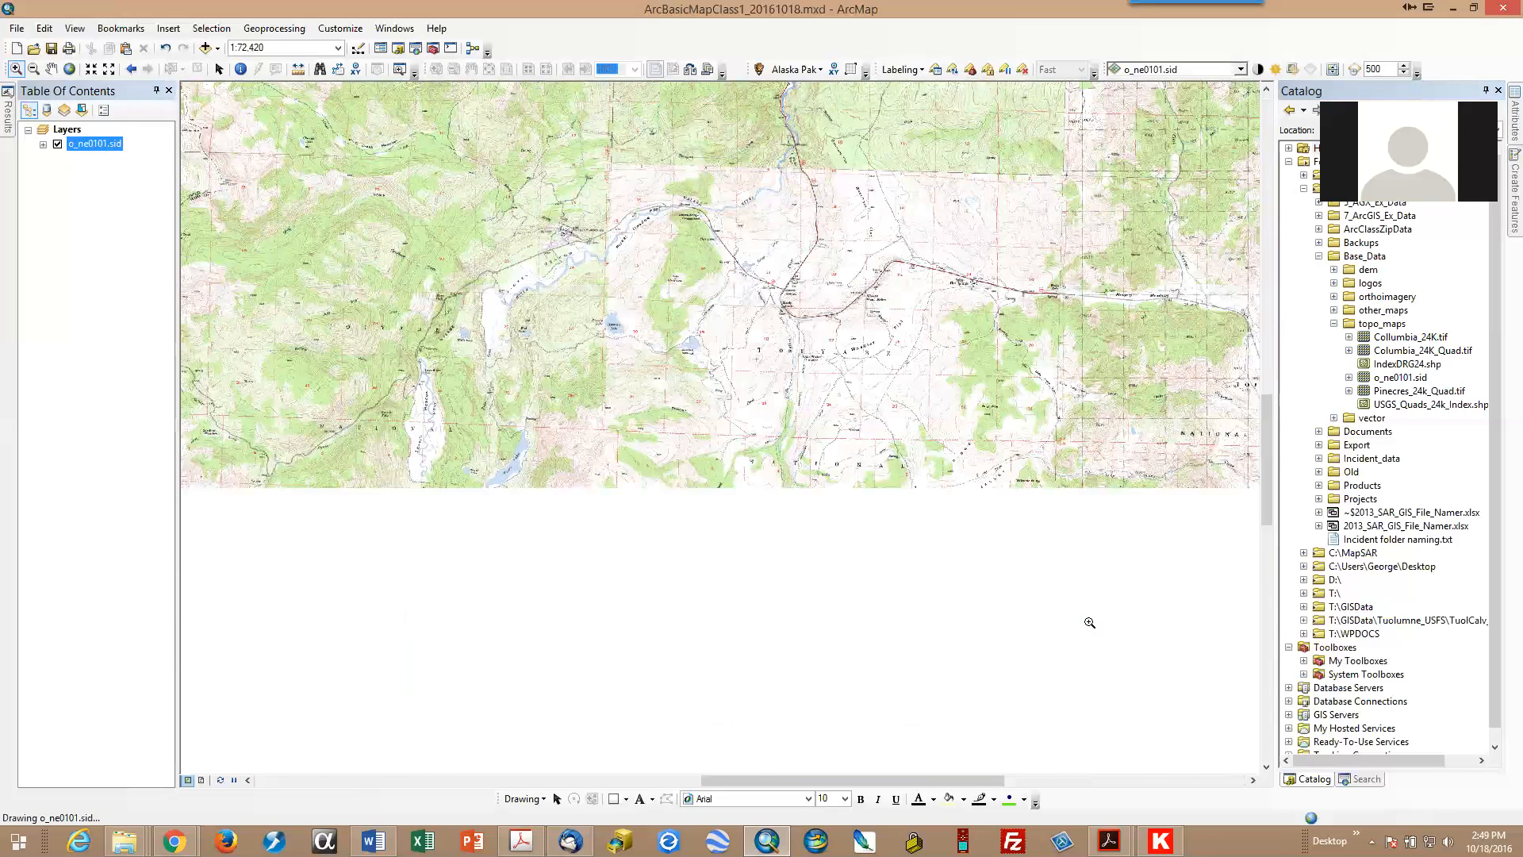
pyautogui.moveTo(312, 276); pyautogui.dragTo(1033, 643)
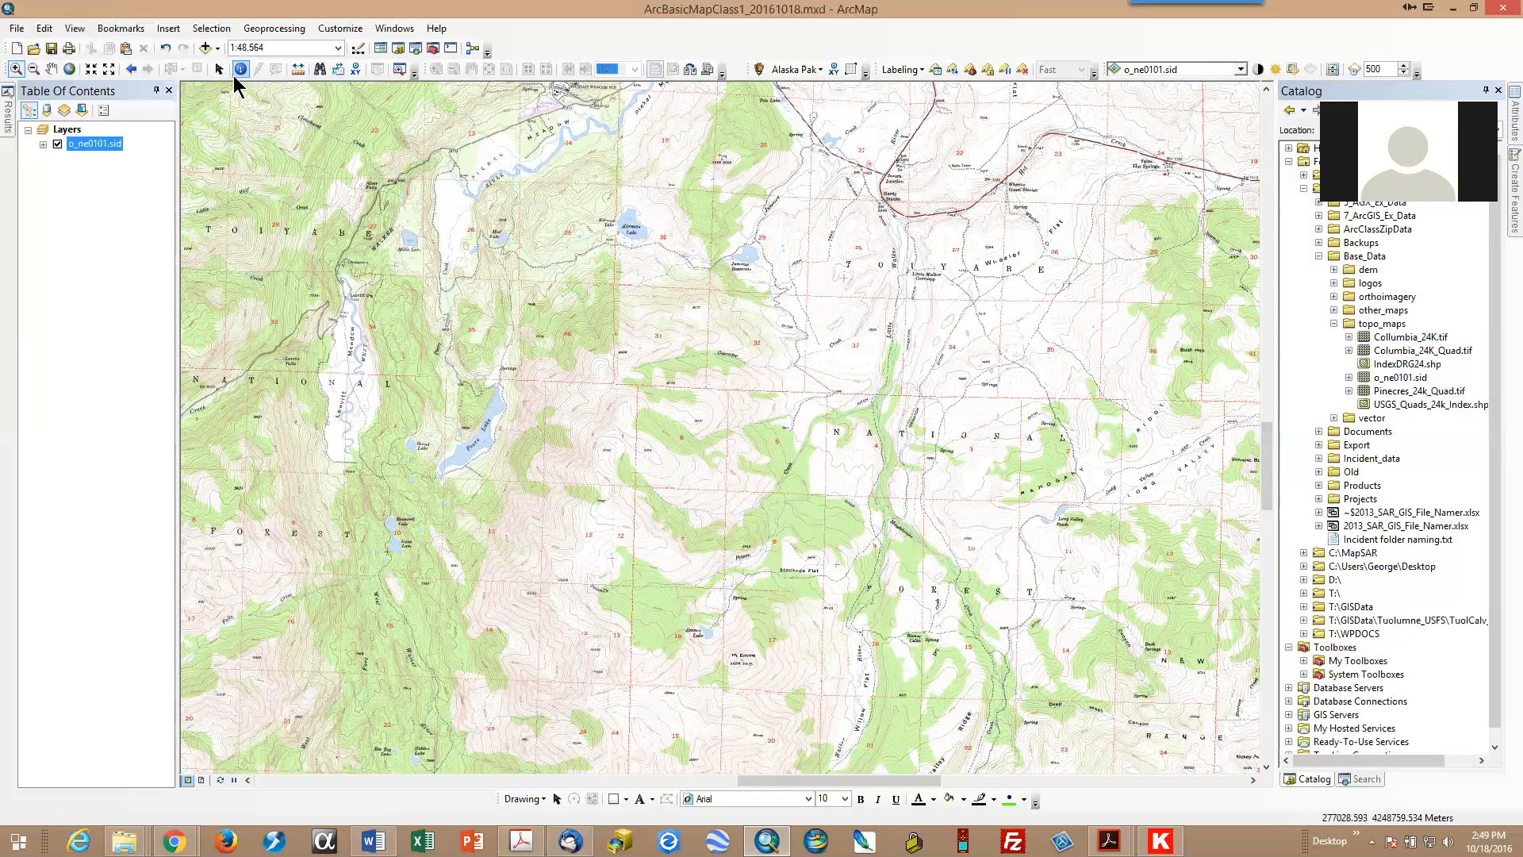
pyautogui.click(1337, 326)
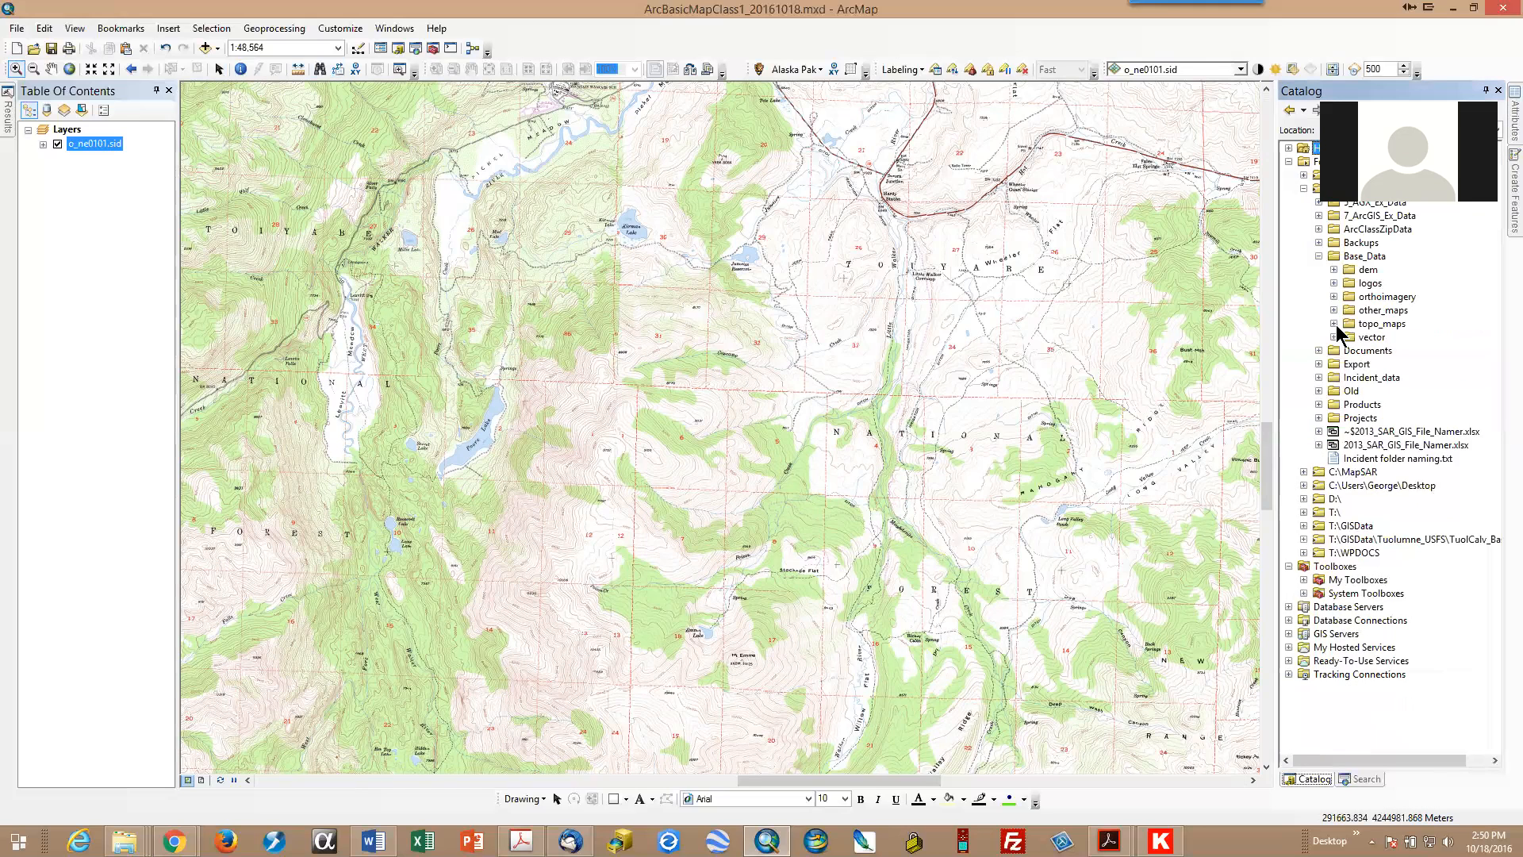
pyautogui.click(1335, 325)
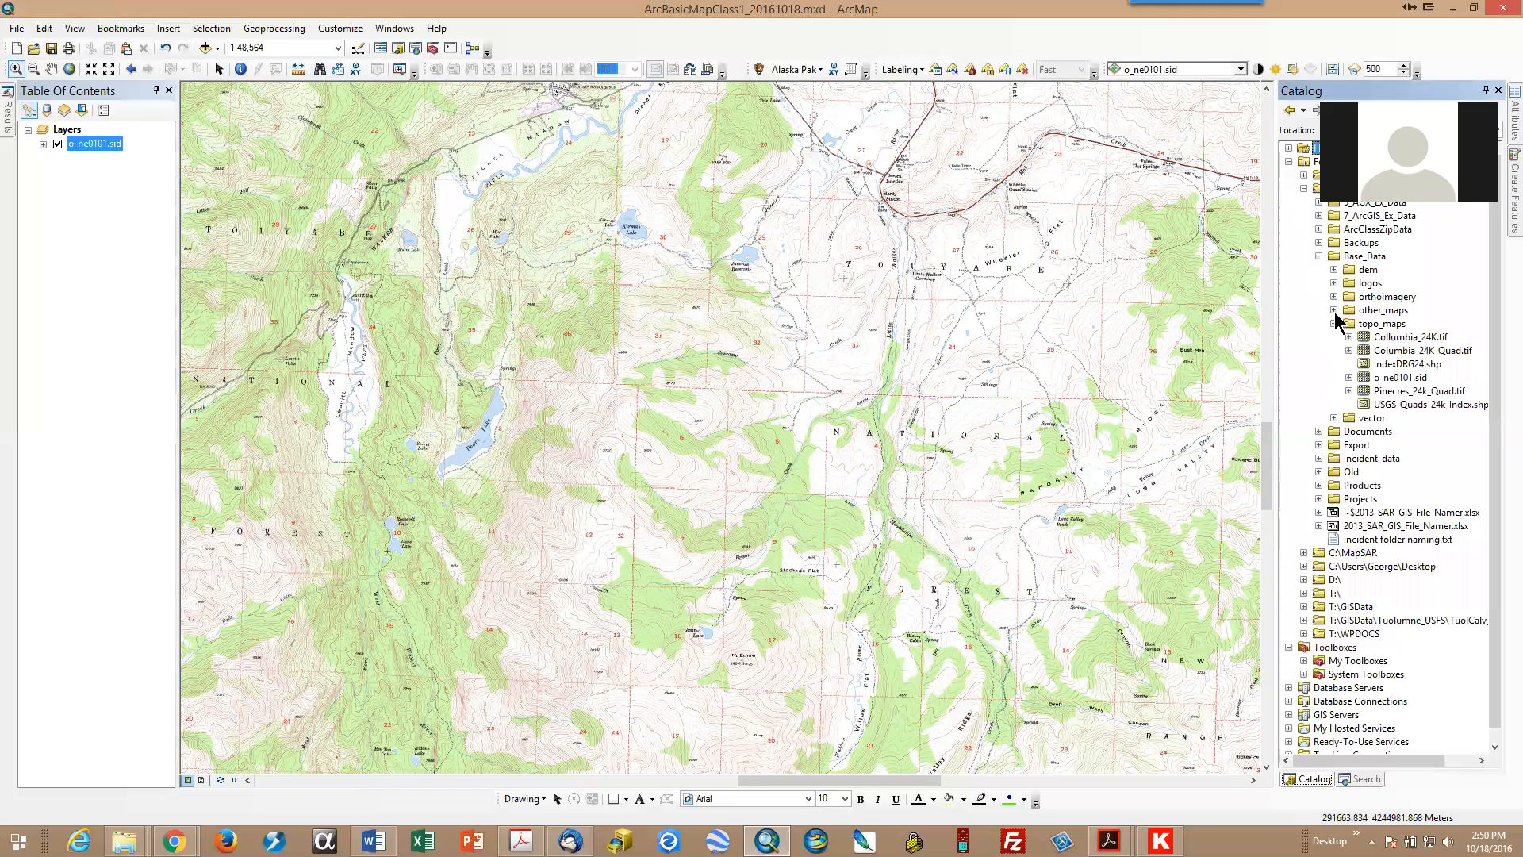
pyautogui.click(1335, 418)
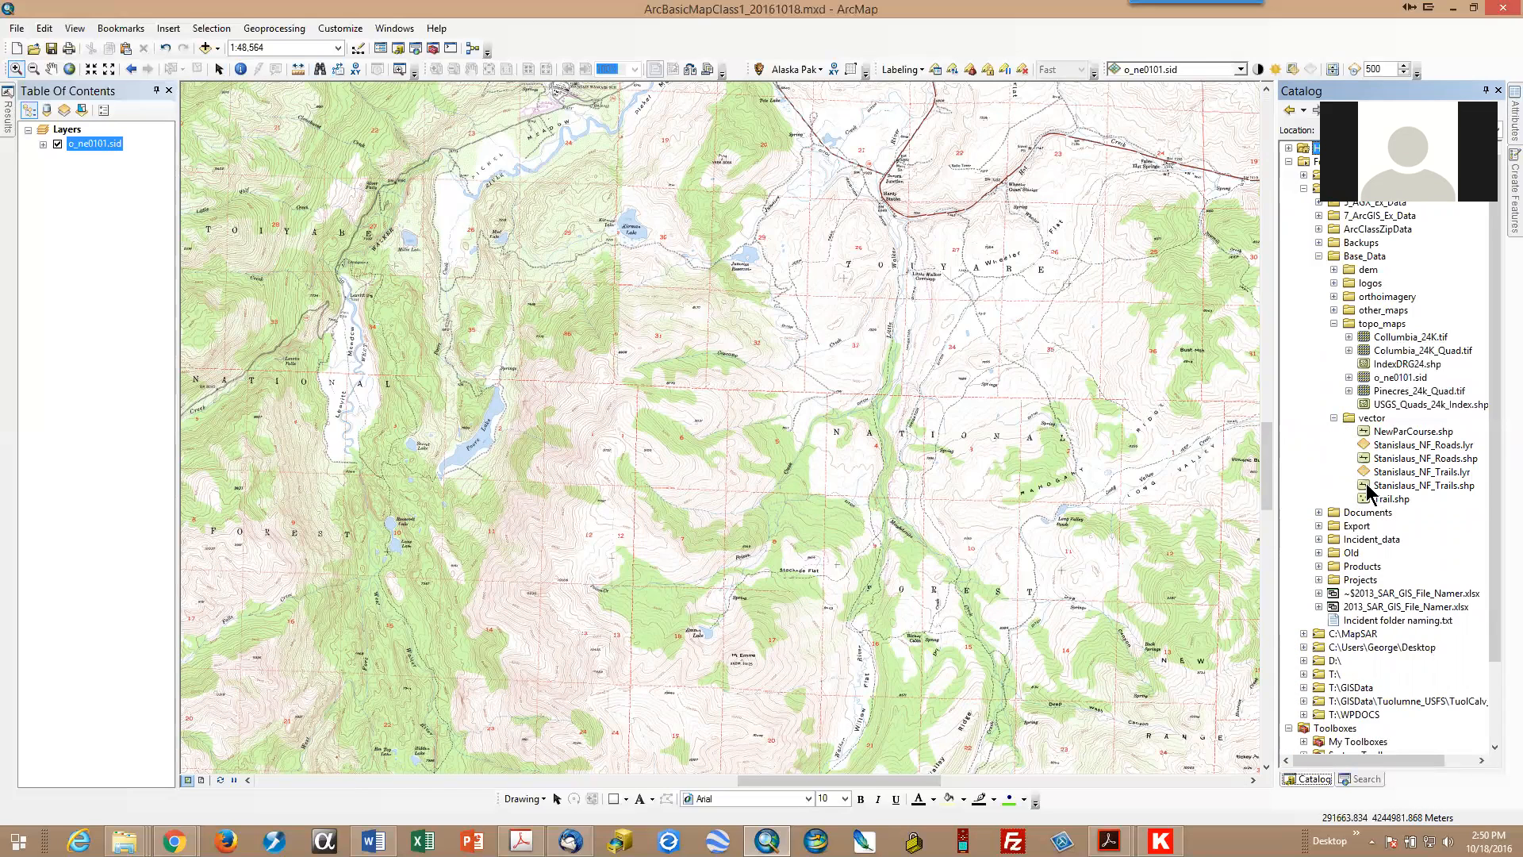
pyautogui.click(1334, 270)
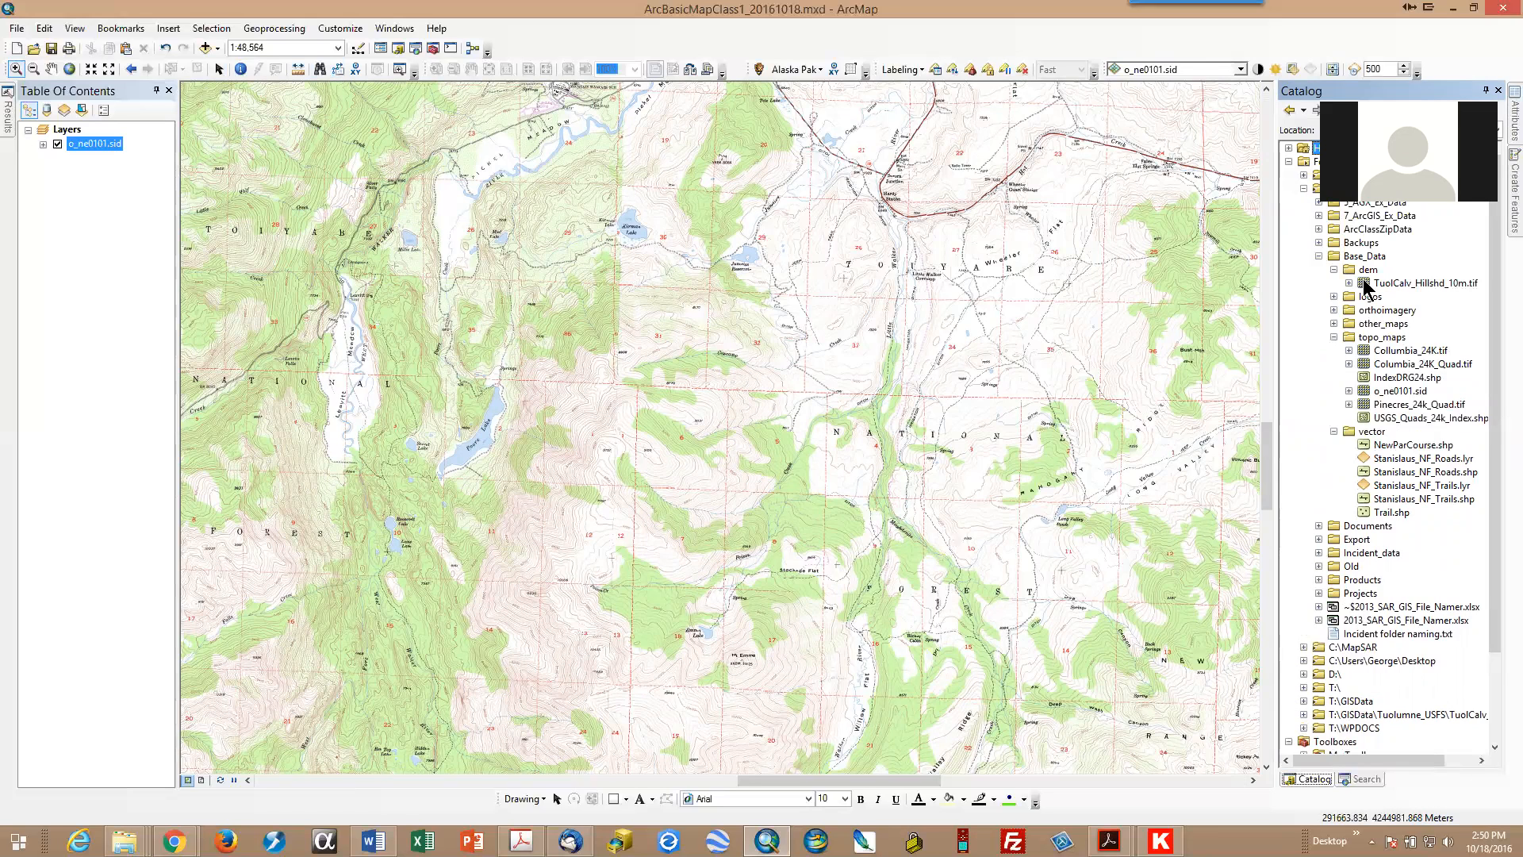
pyautogui.moveTo(1366, 284); pyautogui.dragTo(95, 139)
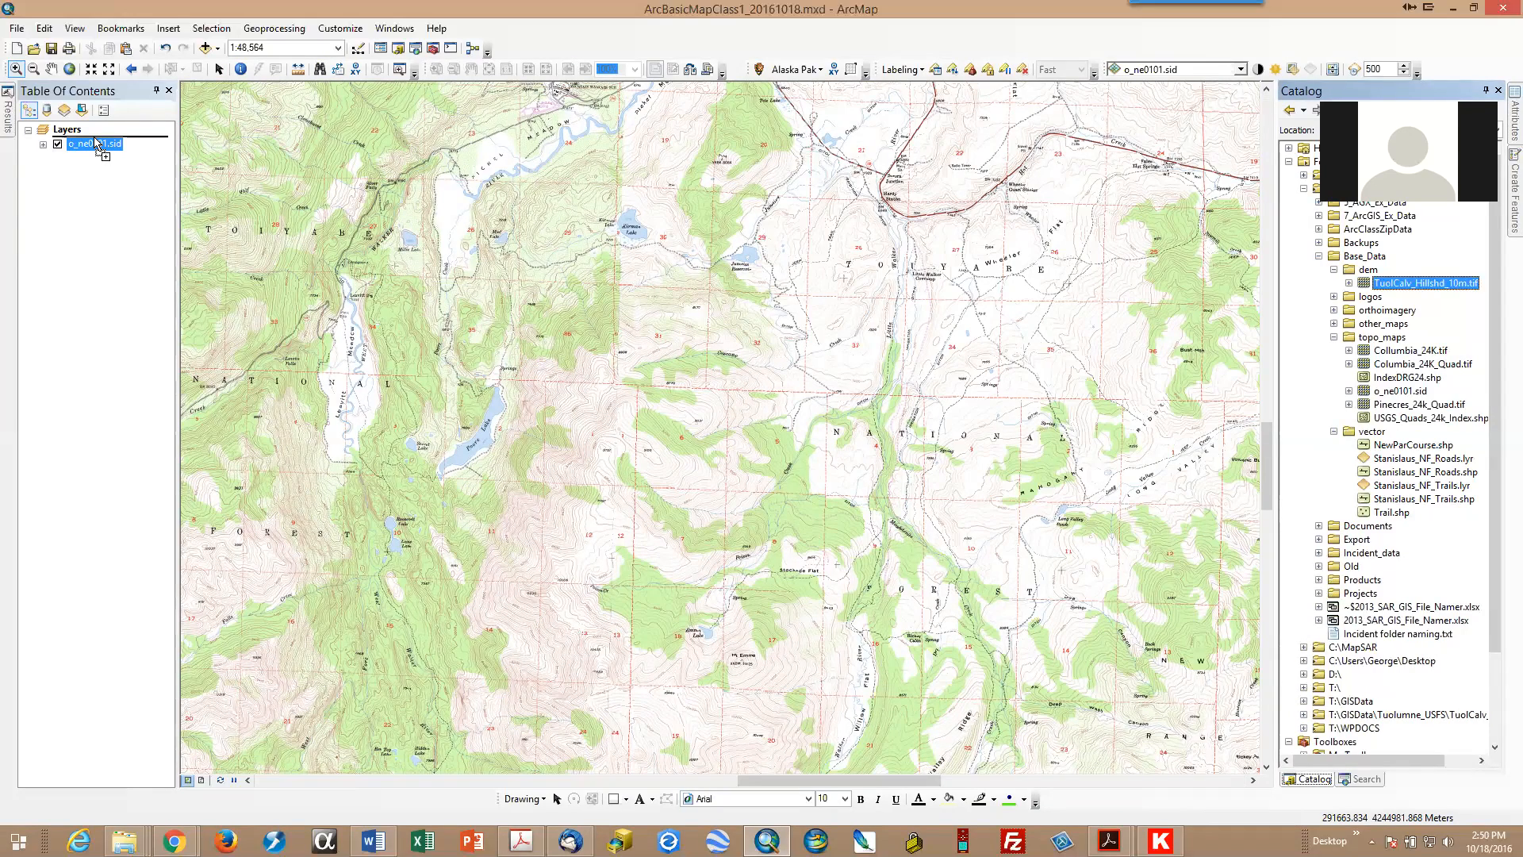
pyautogui.moveTo(96, 144); pyautogui.dragTo(95, 141)
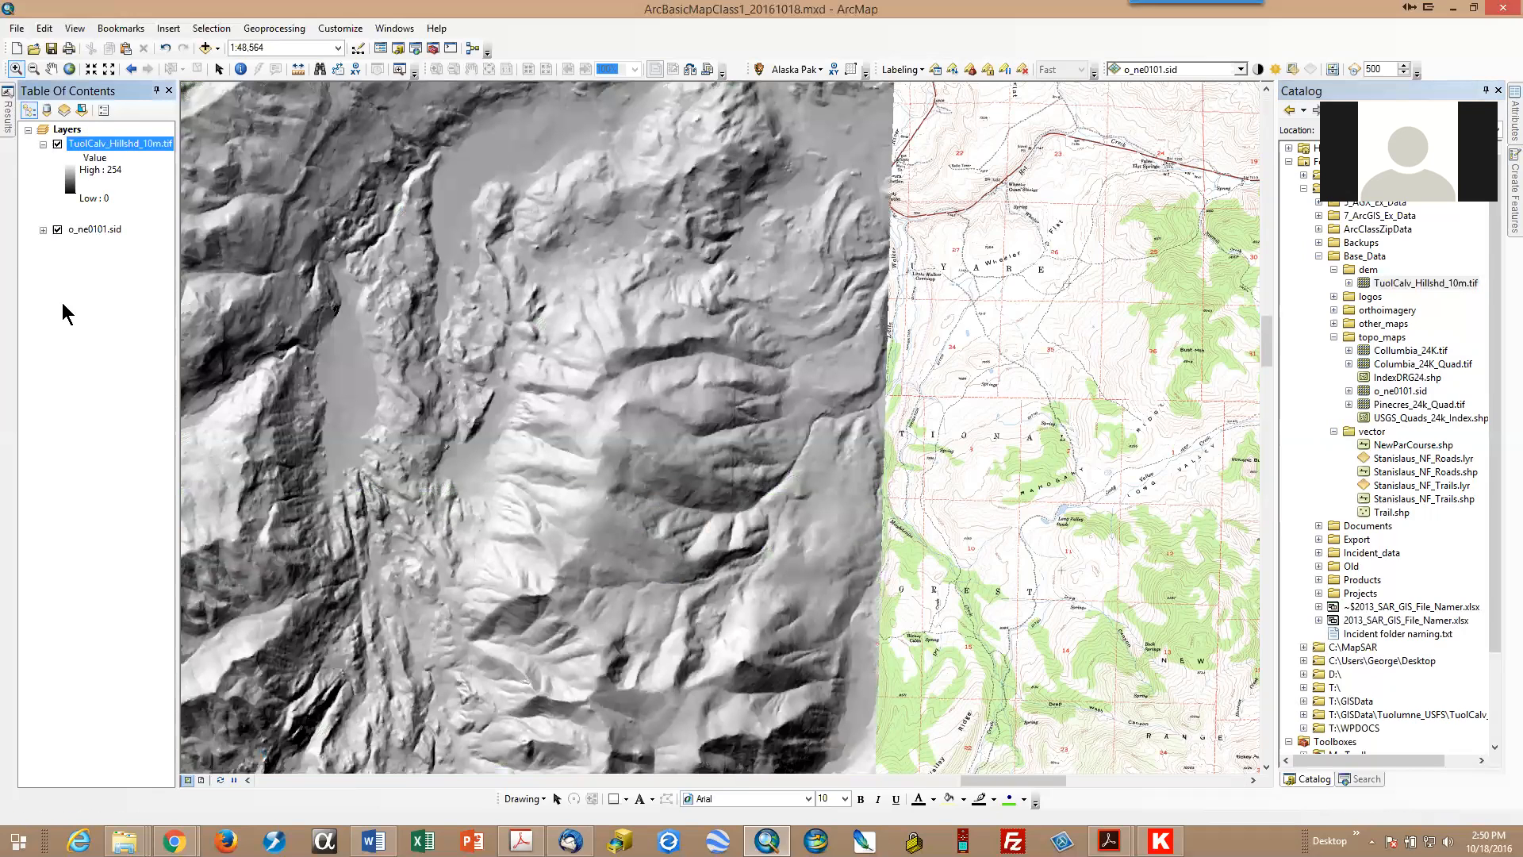
# Step: Compare the hillshade with the topo map beneath it by switching the hillshade layer off and on
pyautogui.click(51, 69)
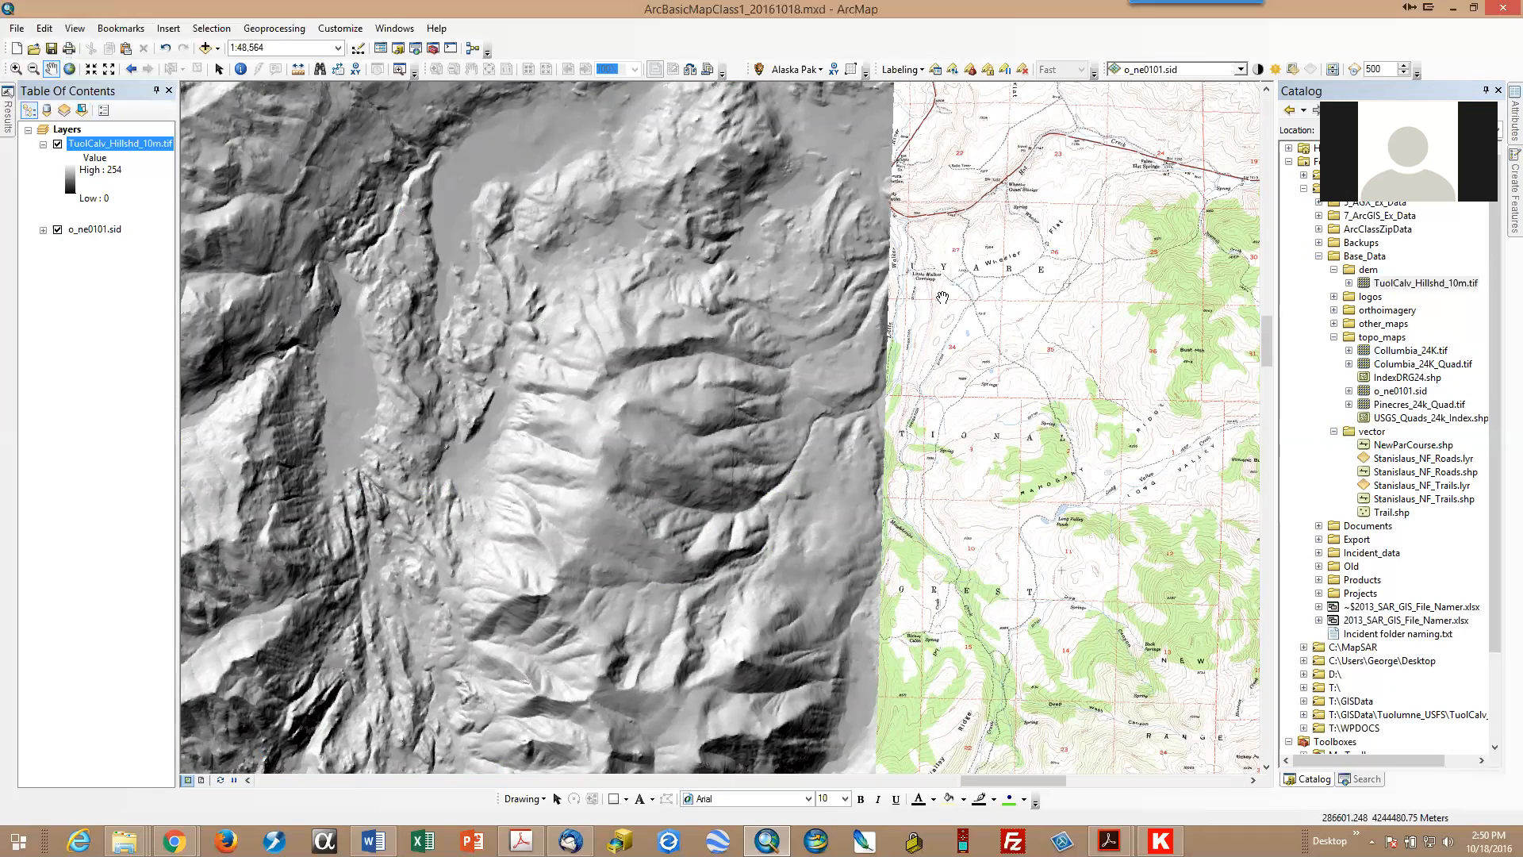
pyautogui.moveTo(558, 429); pyautogui.dragTo(1140, 421)
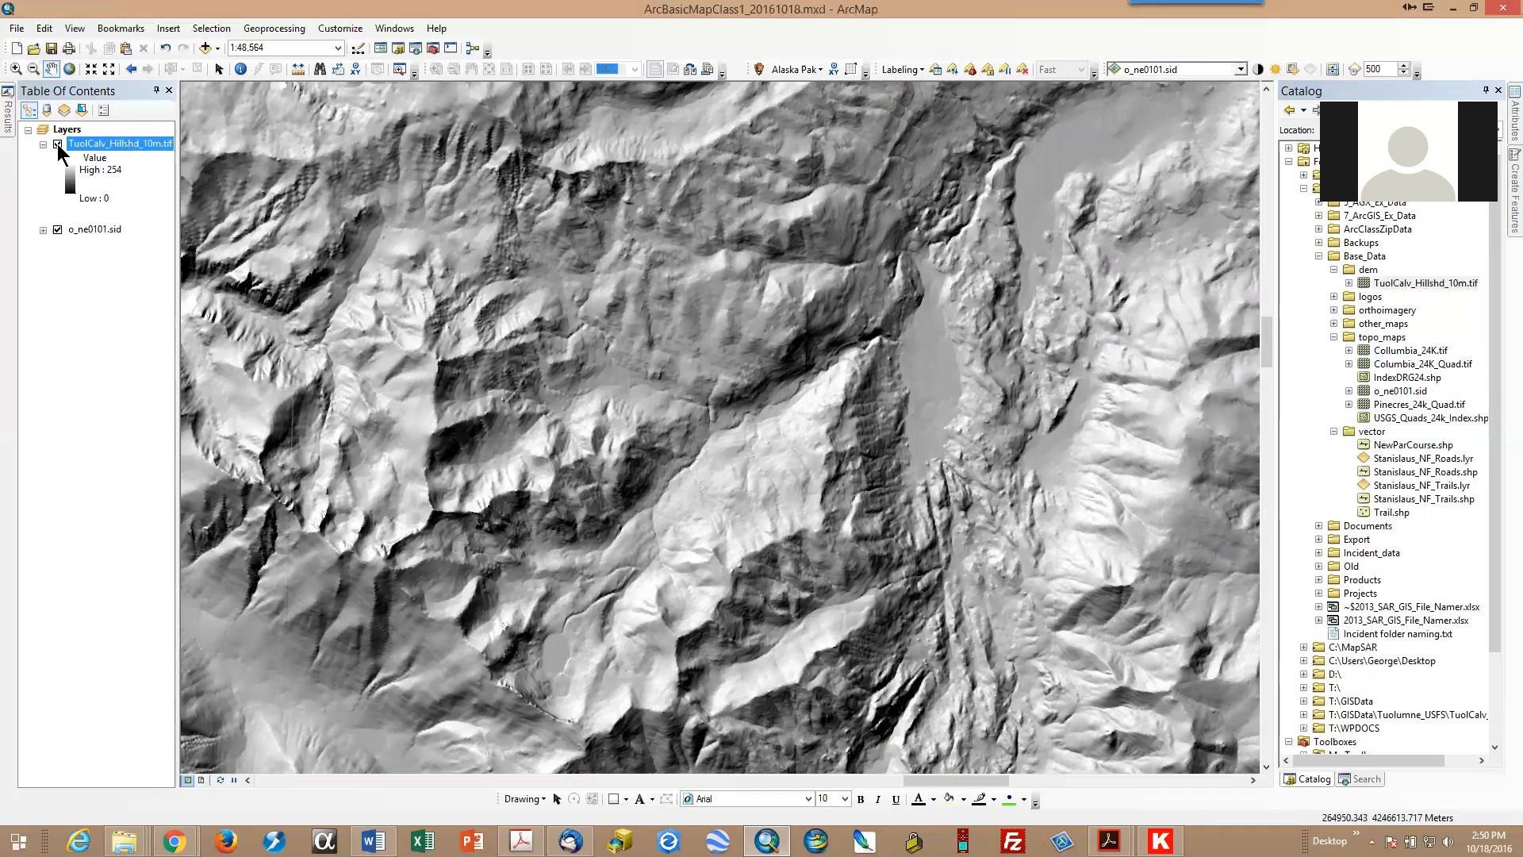
pyautogui.click(58, 146)
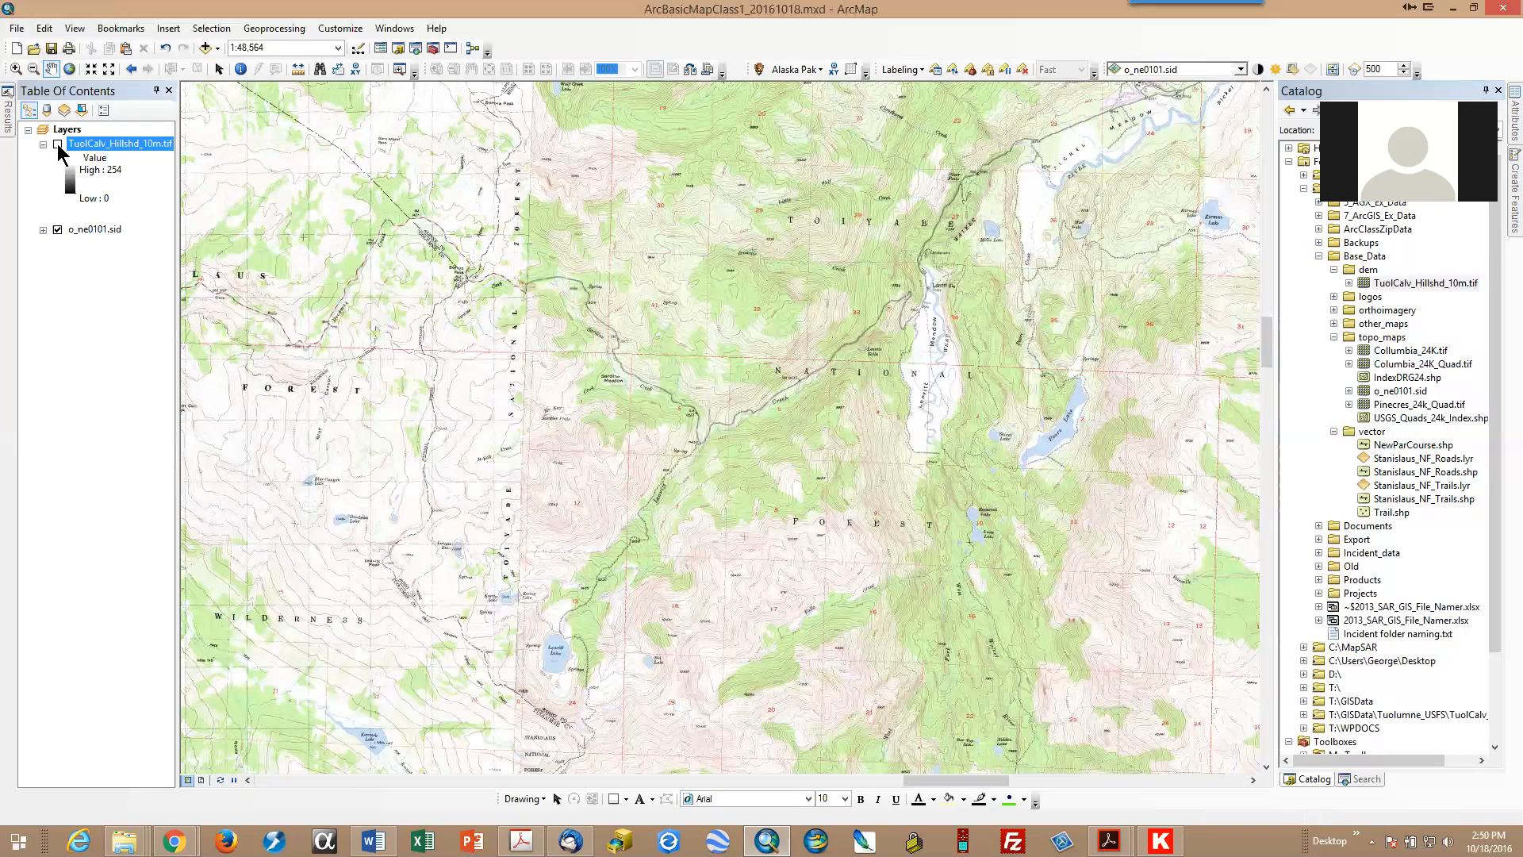
pyautogui.click(58, 146)
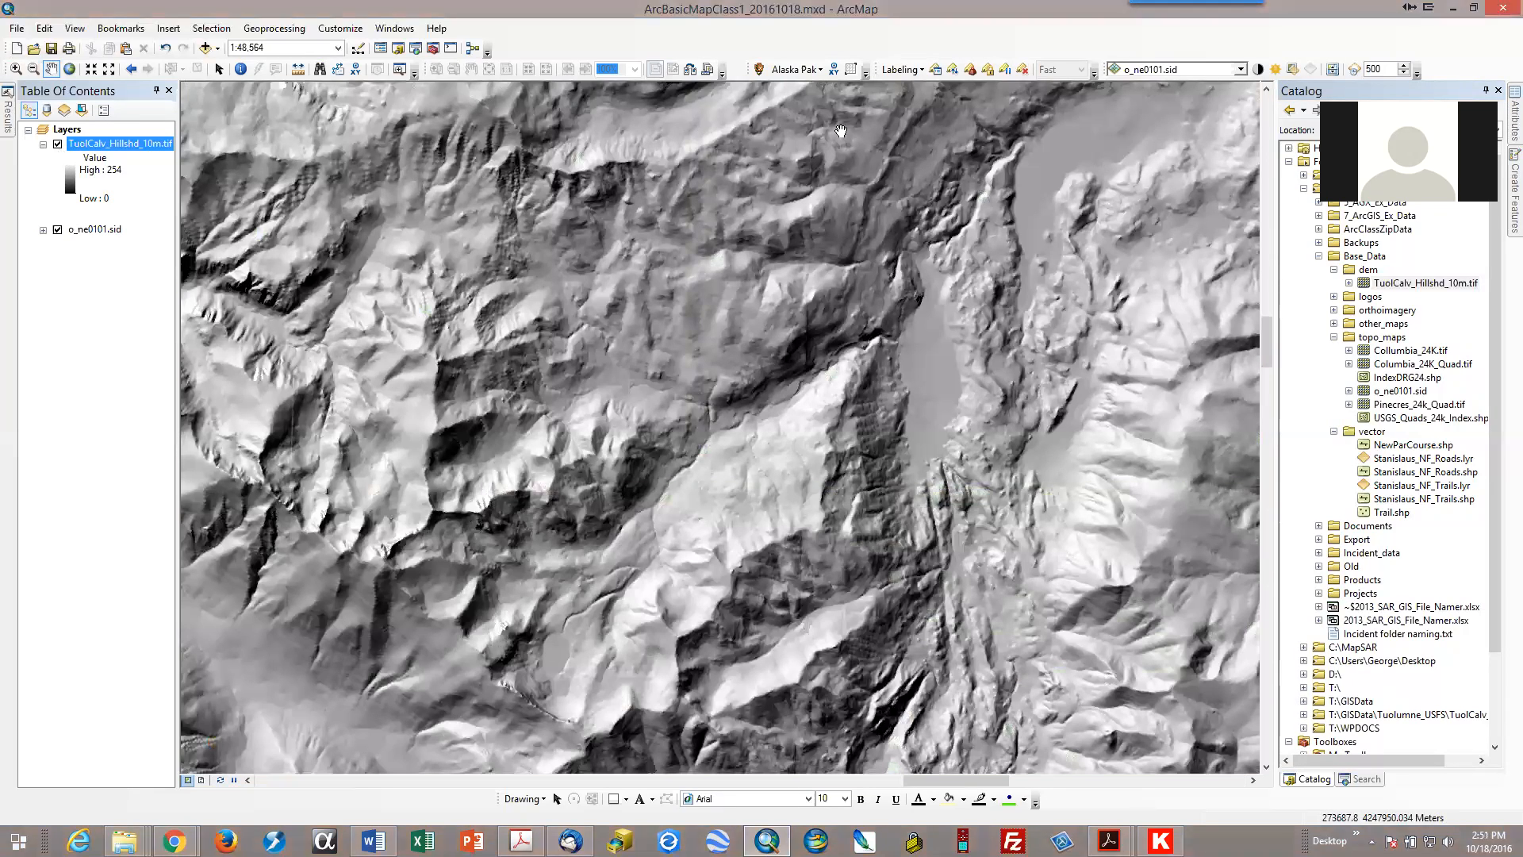
# Step: Hide the Effects toolbar and show it again
pyautogui.rightClick(1195, 45)
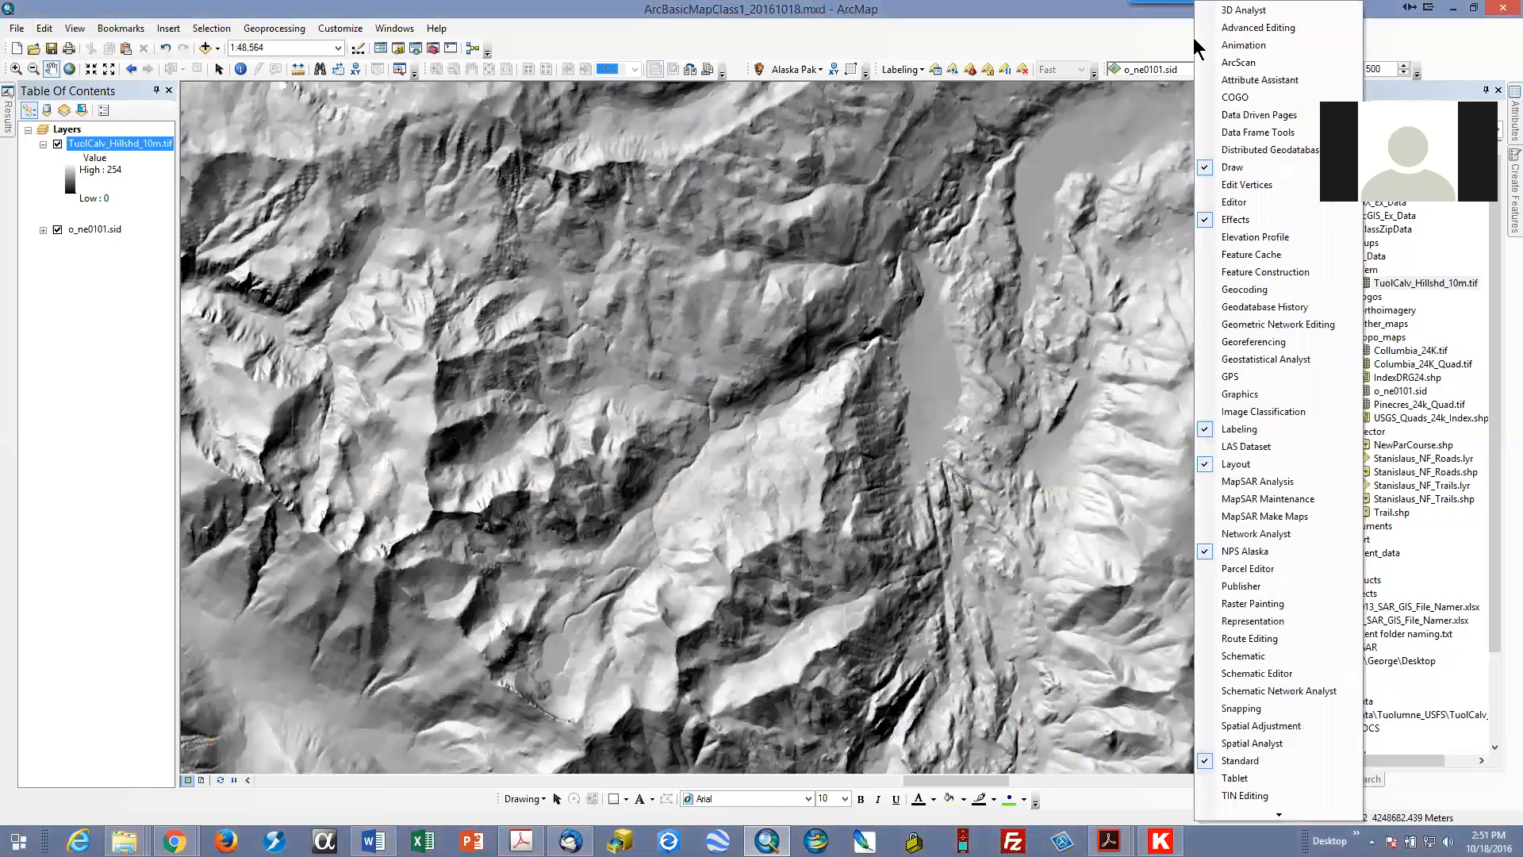
pyautogui.click(1253, 222)
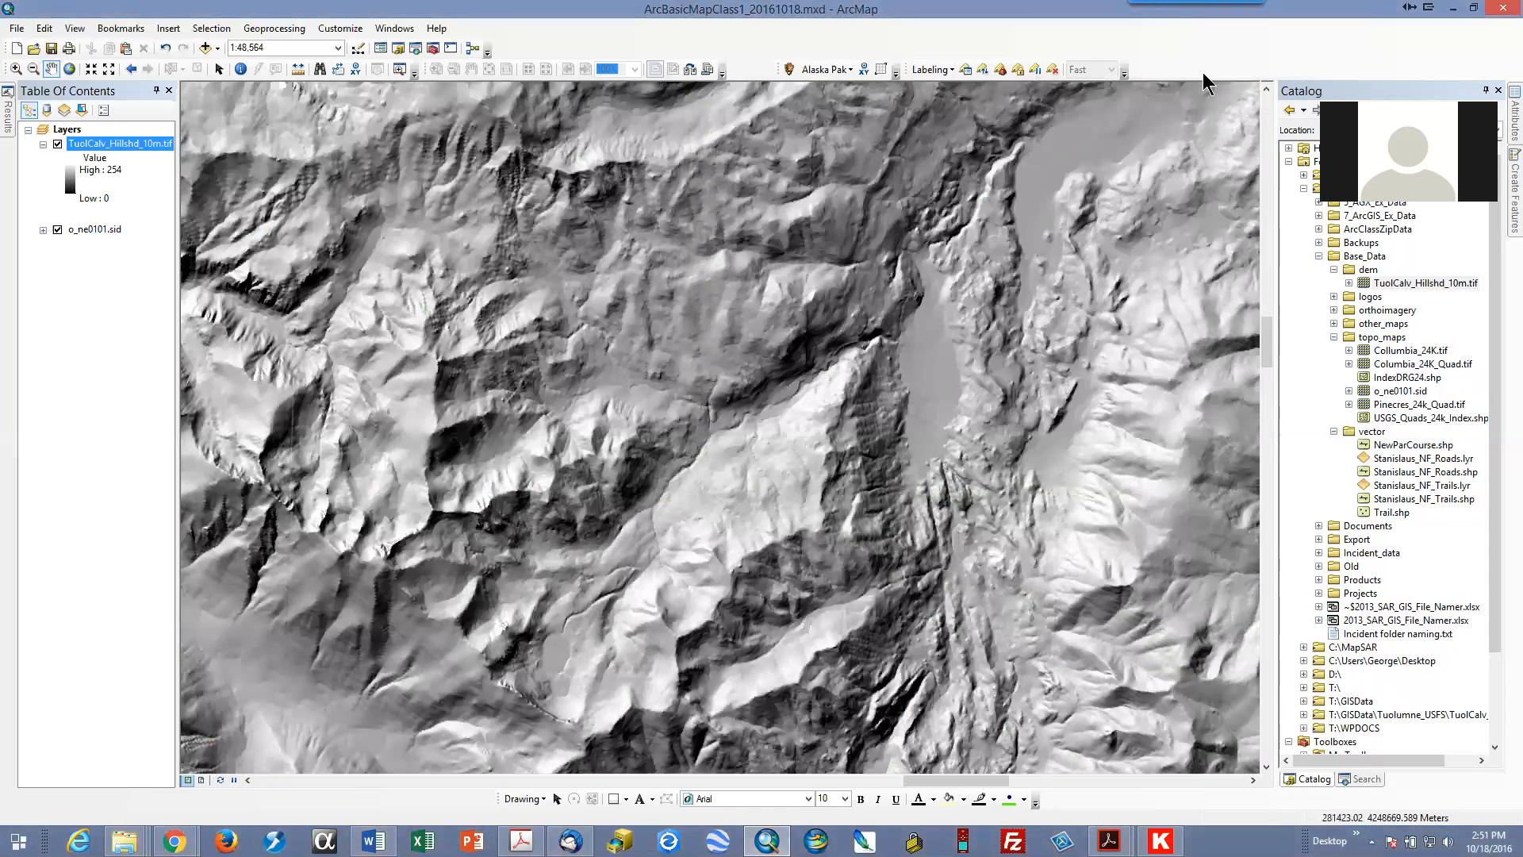
pyautogui.rightClick(1201, 71)
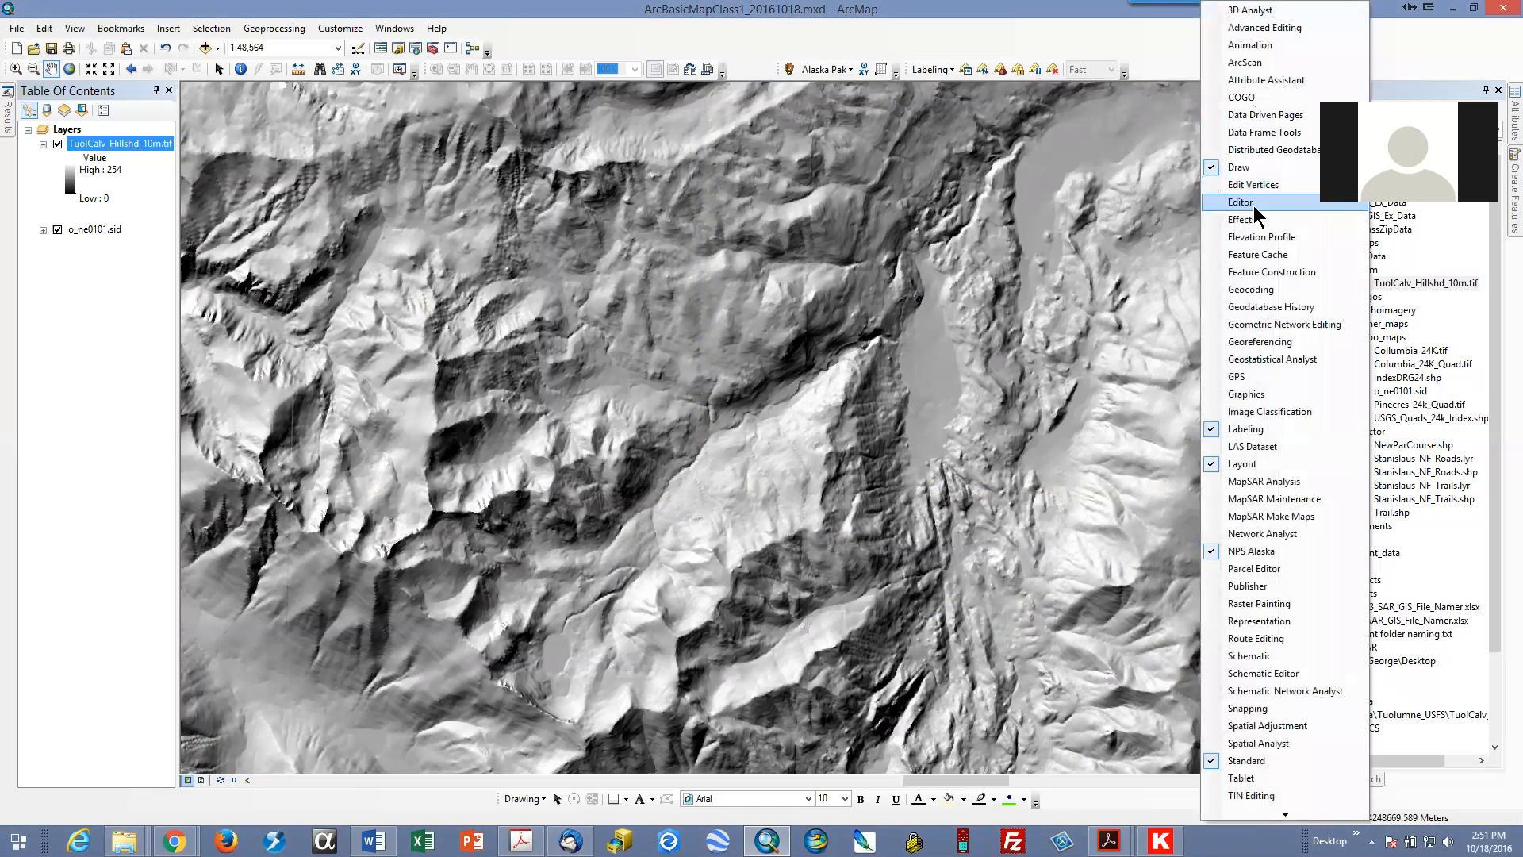
pyautogui.click(1242, 220)
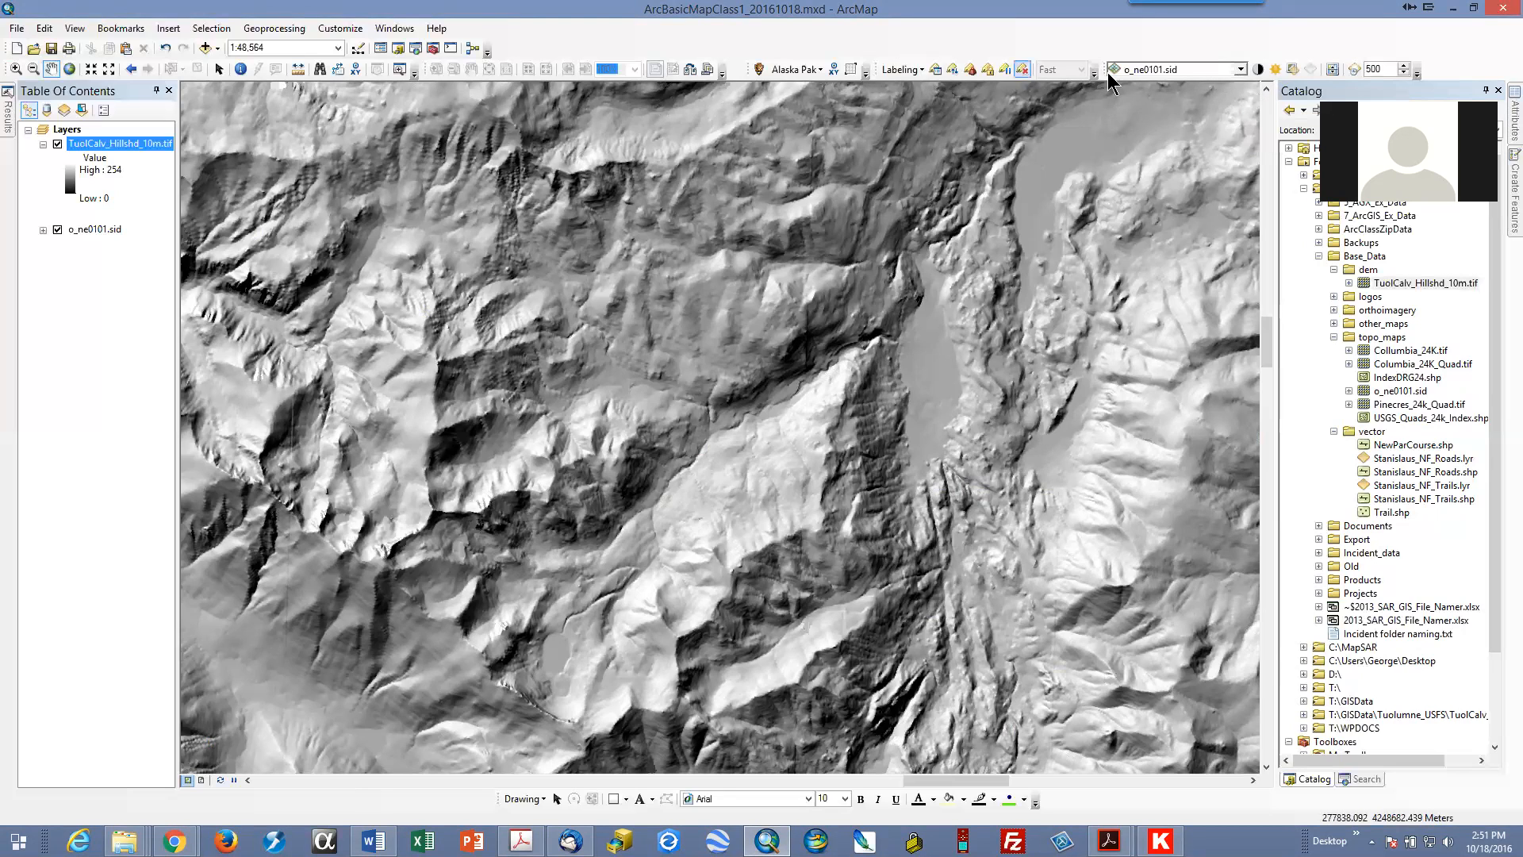
# Step: Choose TuolCalv_Hillshd_10m.tif as the effects layer and make it partly transparent over the topo map
pyautogui.click(1240, 69)
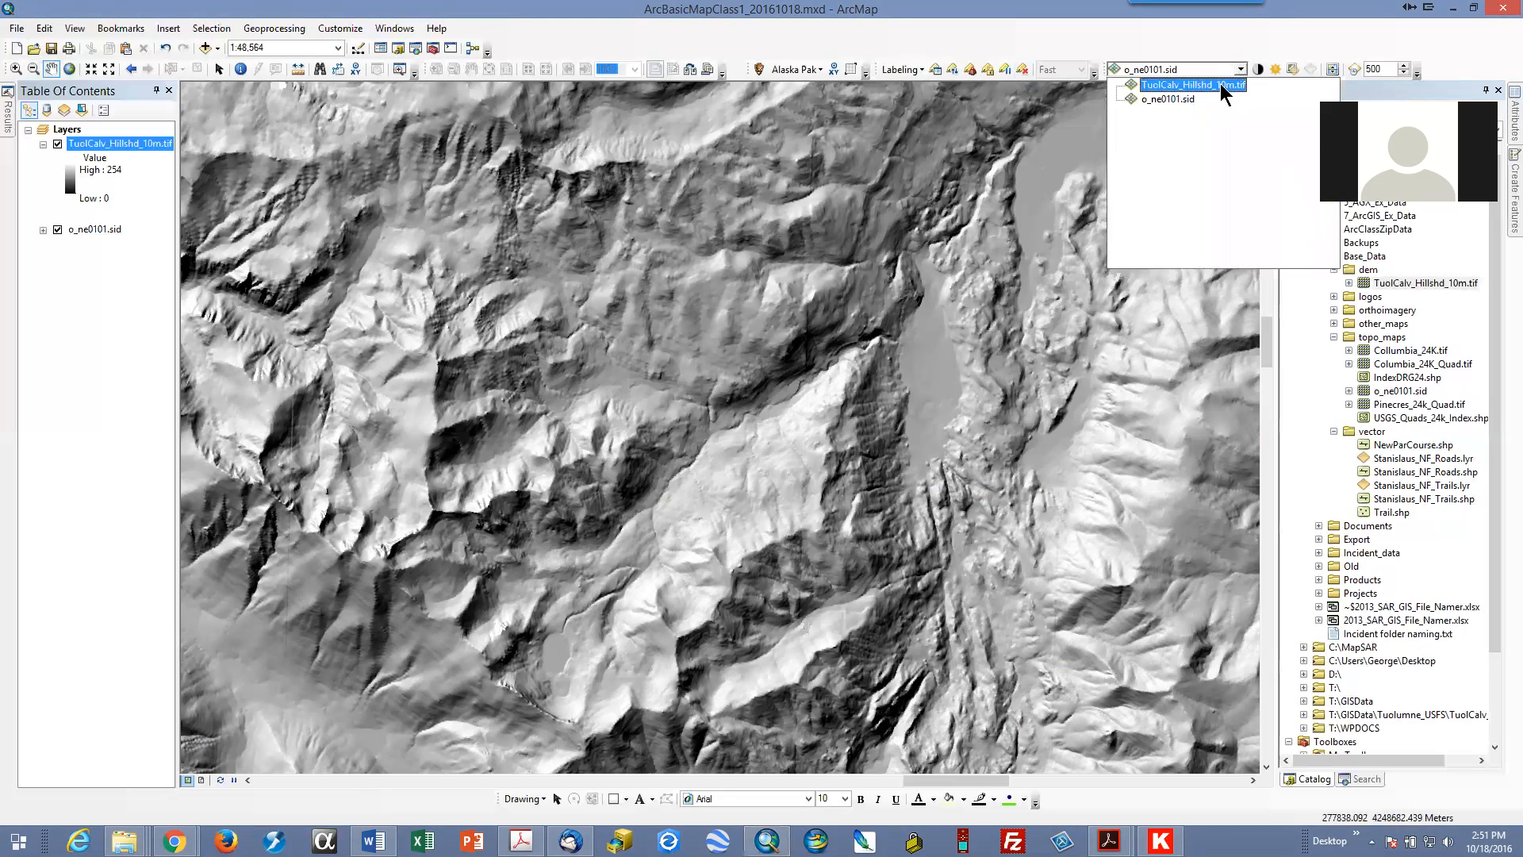
pyautogui.click(1216, 85)
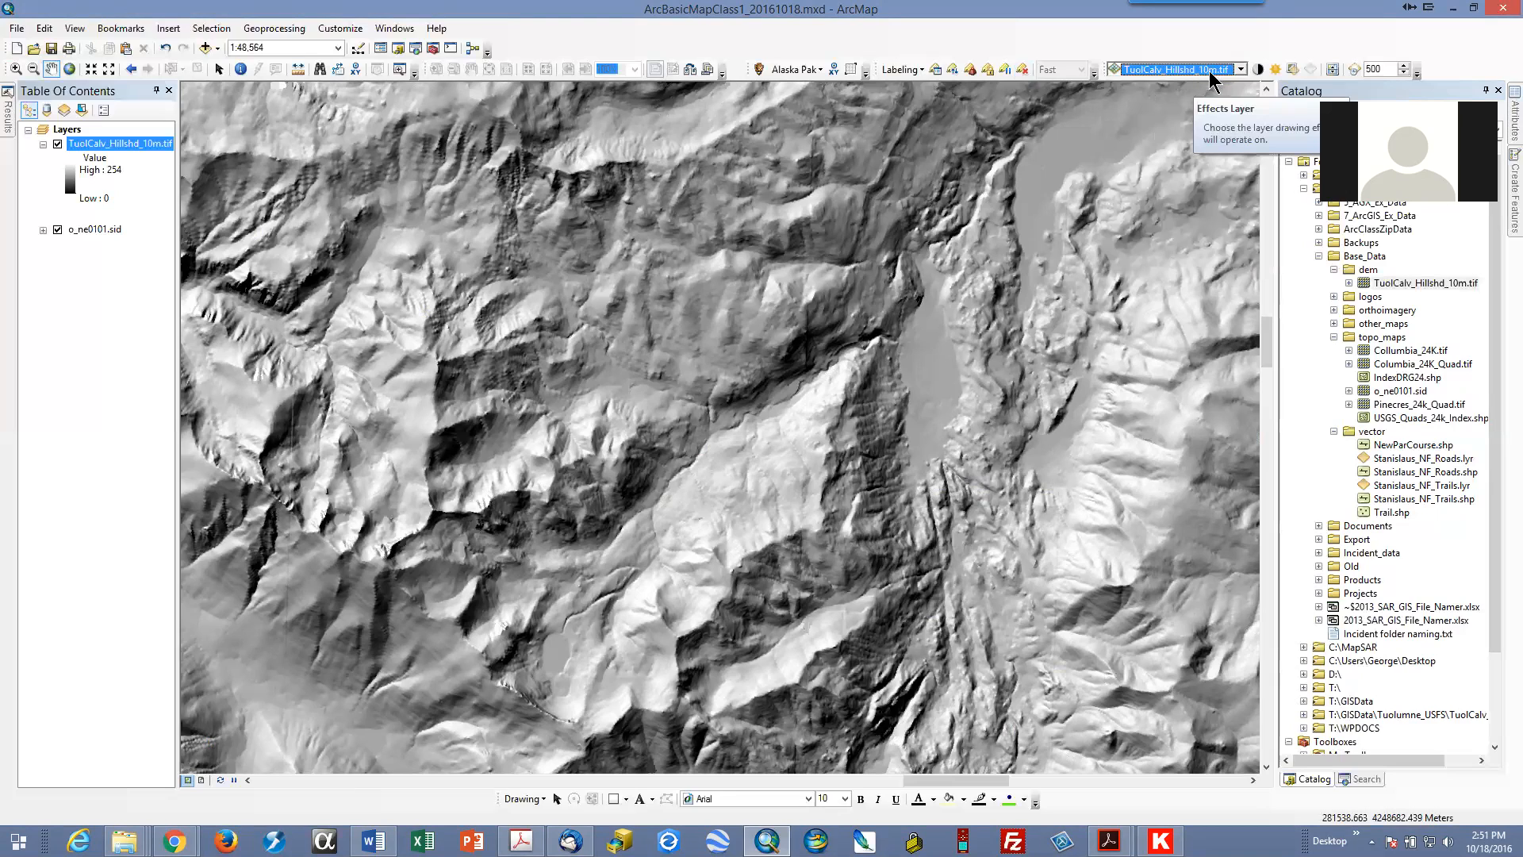
pyautogui.click(1293, 70)
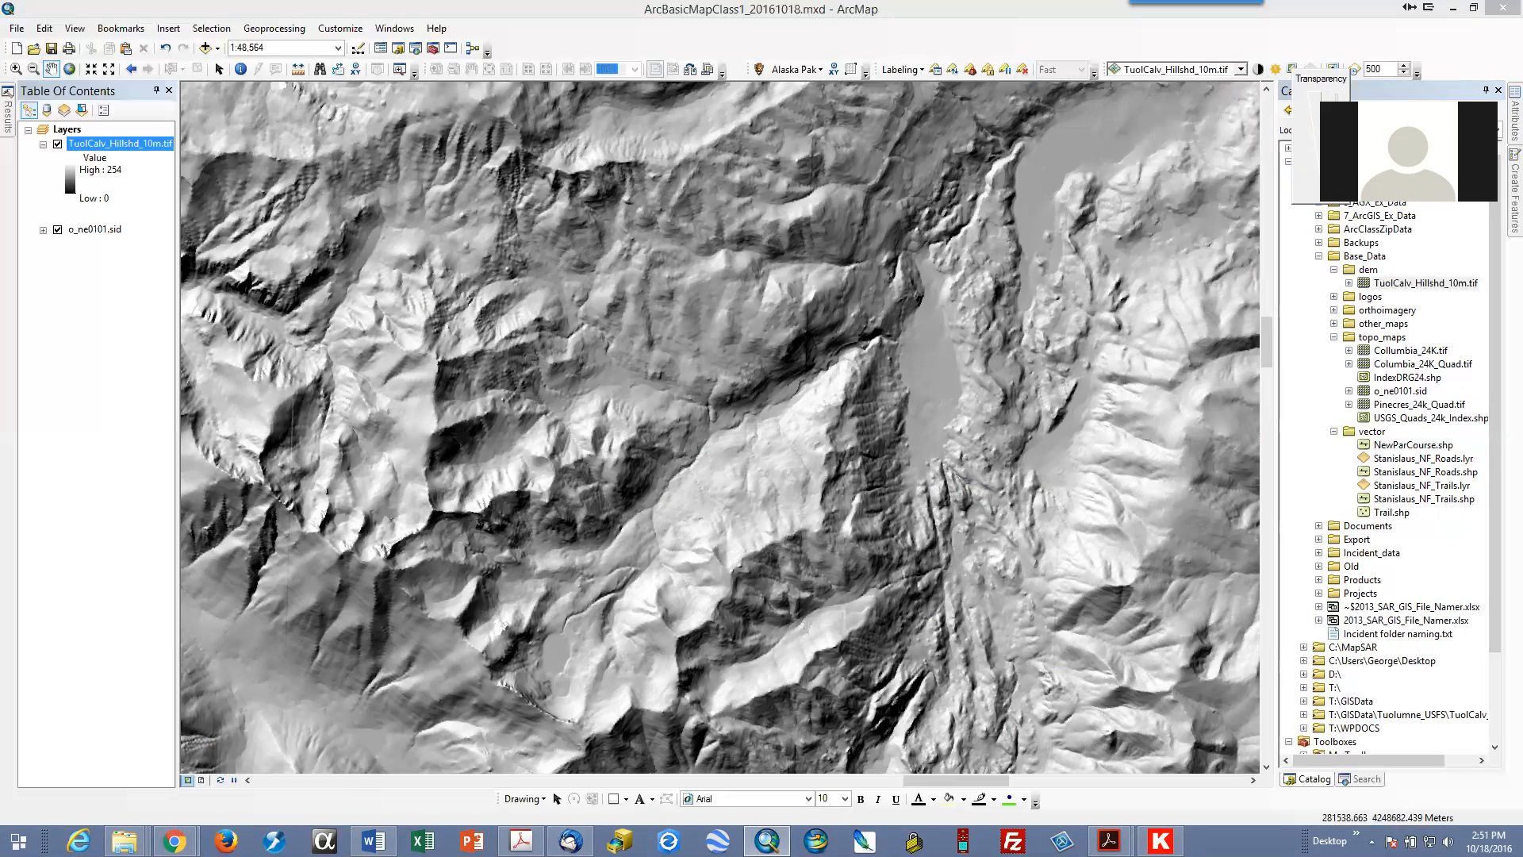
pyautogui.moveTo(1323, 187); pyautogui.dragTo(1323, 150)
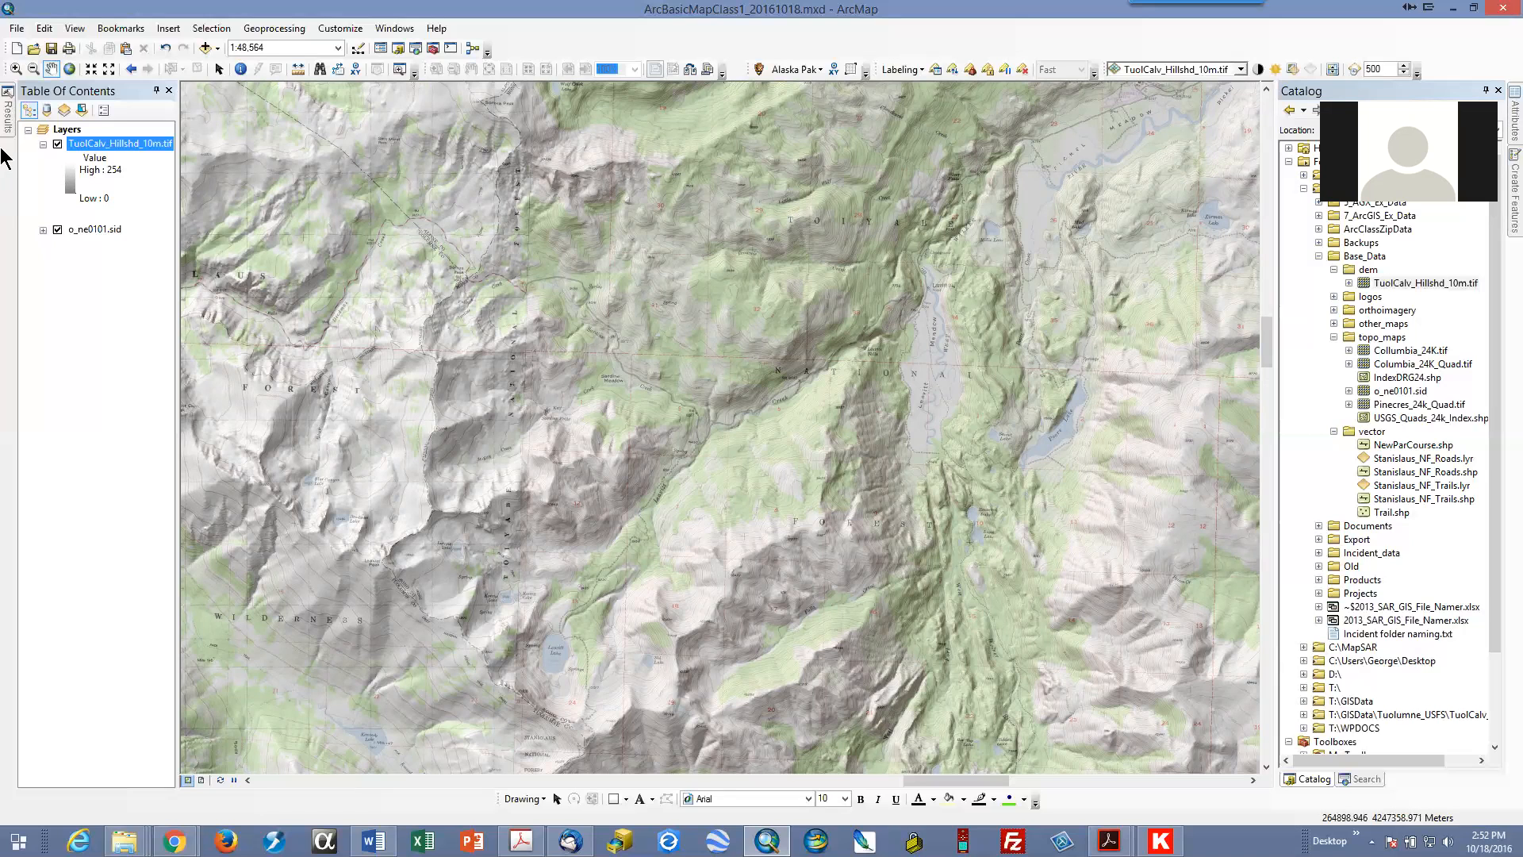
# Step: Compare the map with the transparent hillshade switched off and on, and save the map document
pyautogui.click(56, 146)
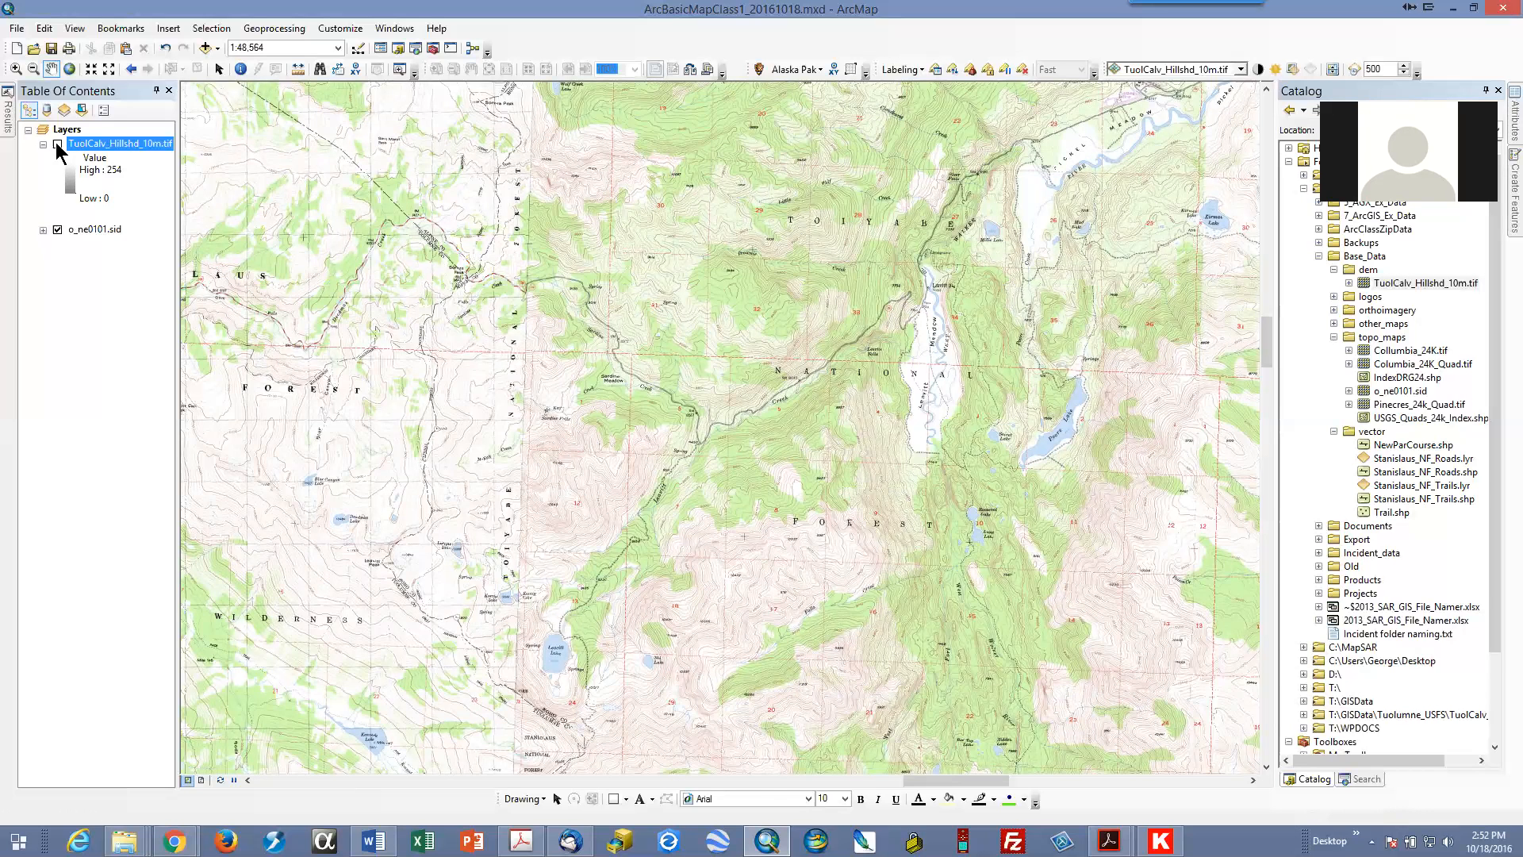
pyautogui.click(57, 145)
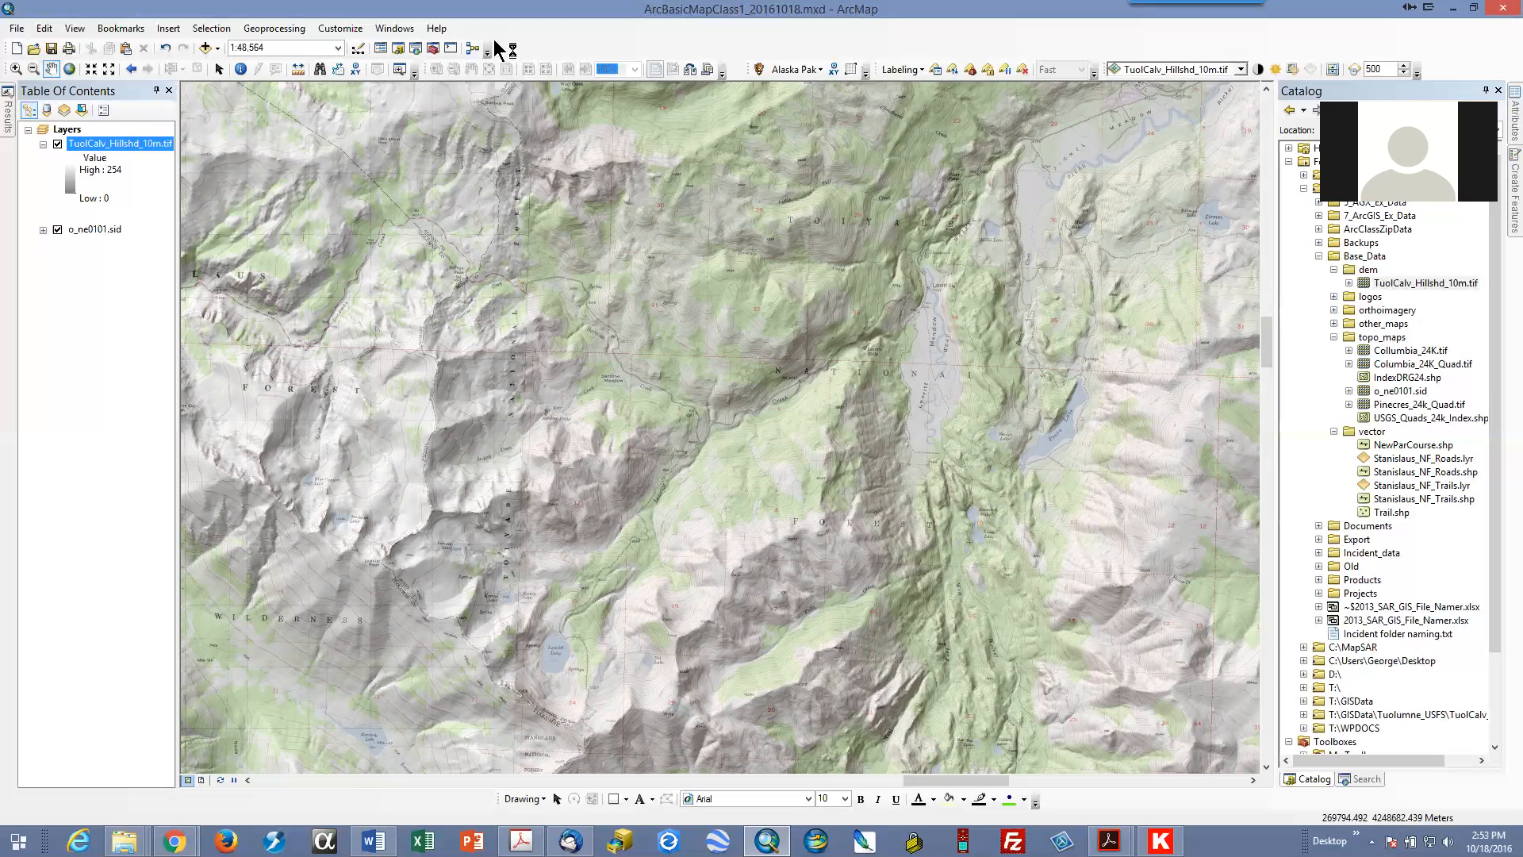
pyautogui.click(51, 48)
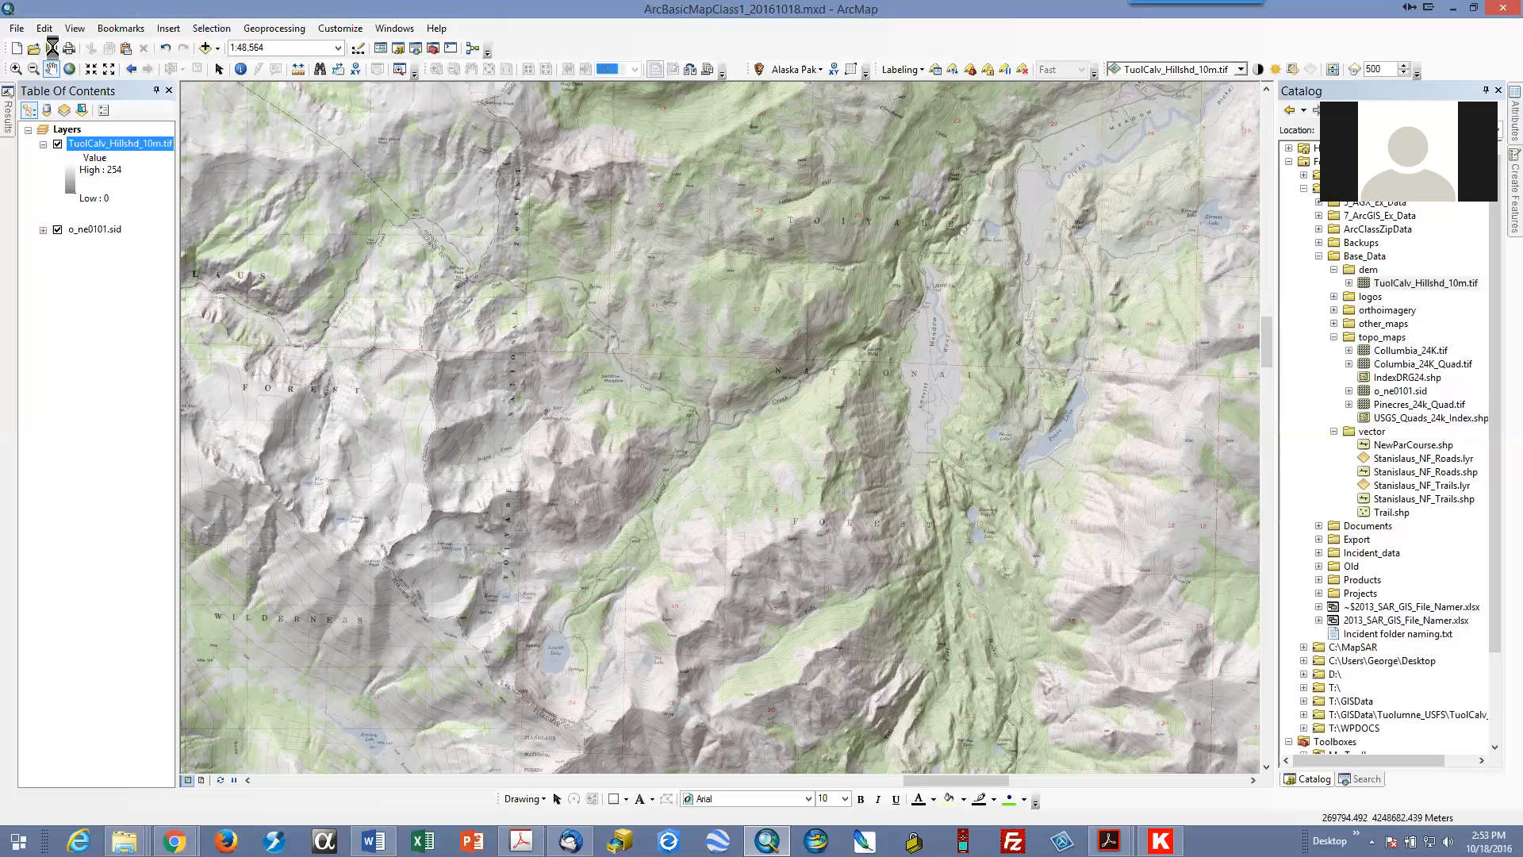